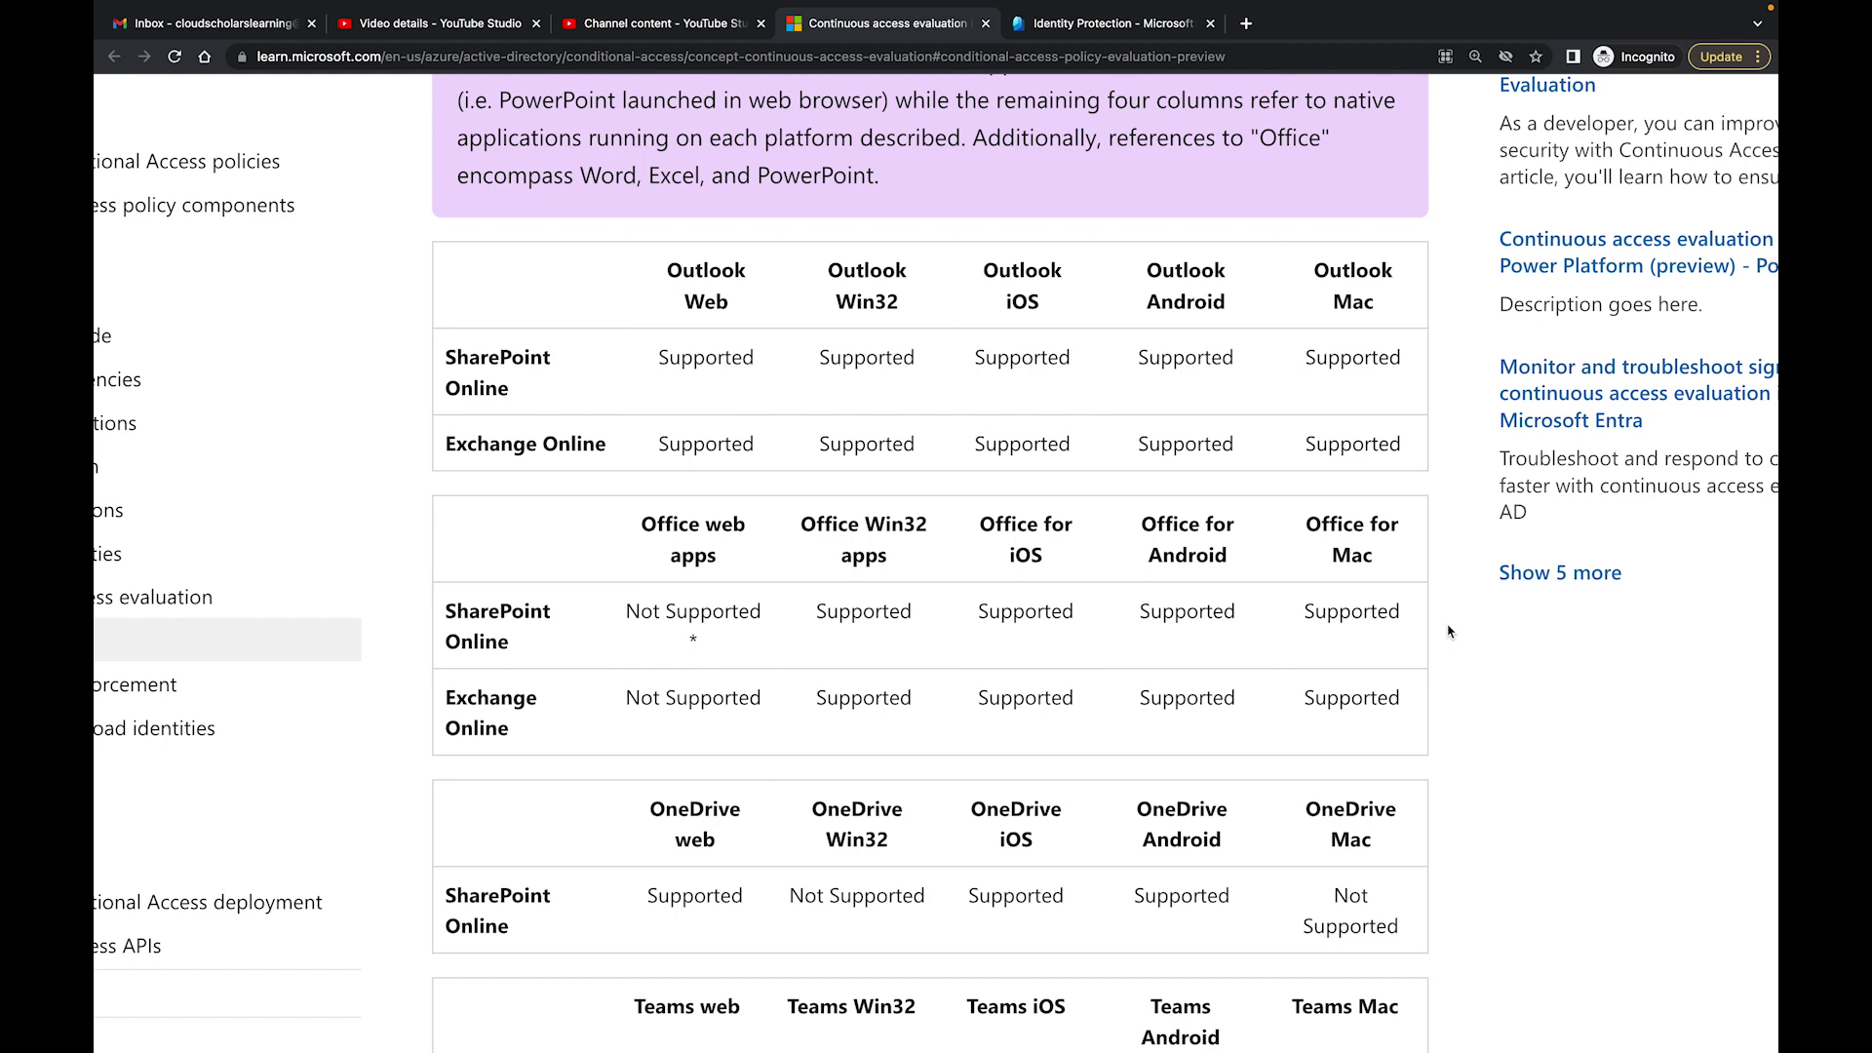
- Examine the continuous access evaluation support tables for Outlook, Office, OneDrive and Teams clients in the Microsoft Learn article
{"action": "scroll", "coordinate": [1448, 632], "scroll_direction": "down", "scroll_amount": 3}
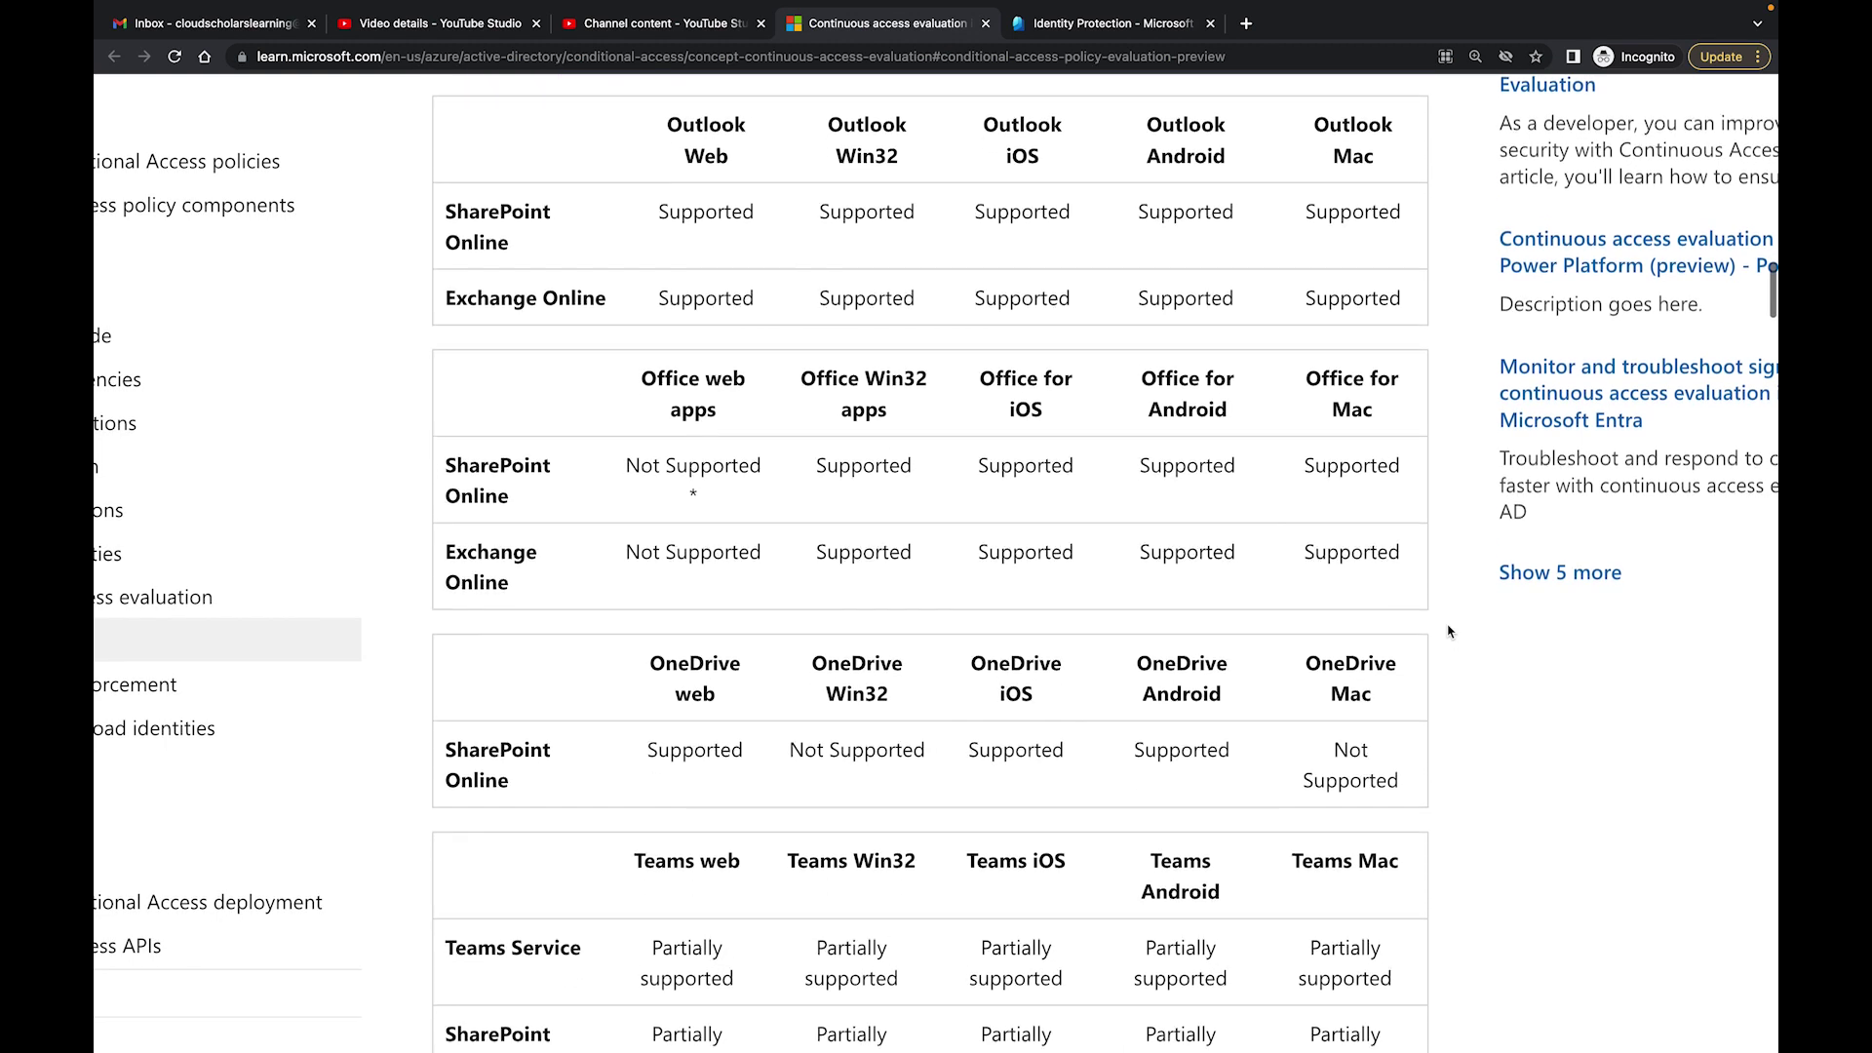
{"action": "scroll", "coordinate": [1448, 632], "scroll_direction": "down", "scroll_amount": 3}
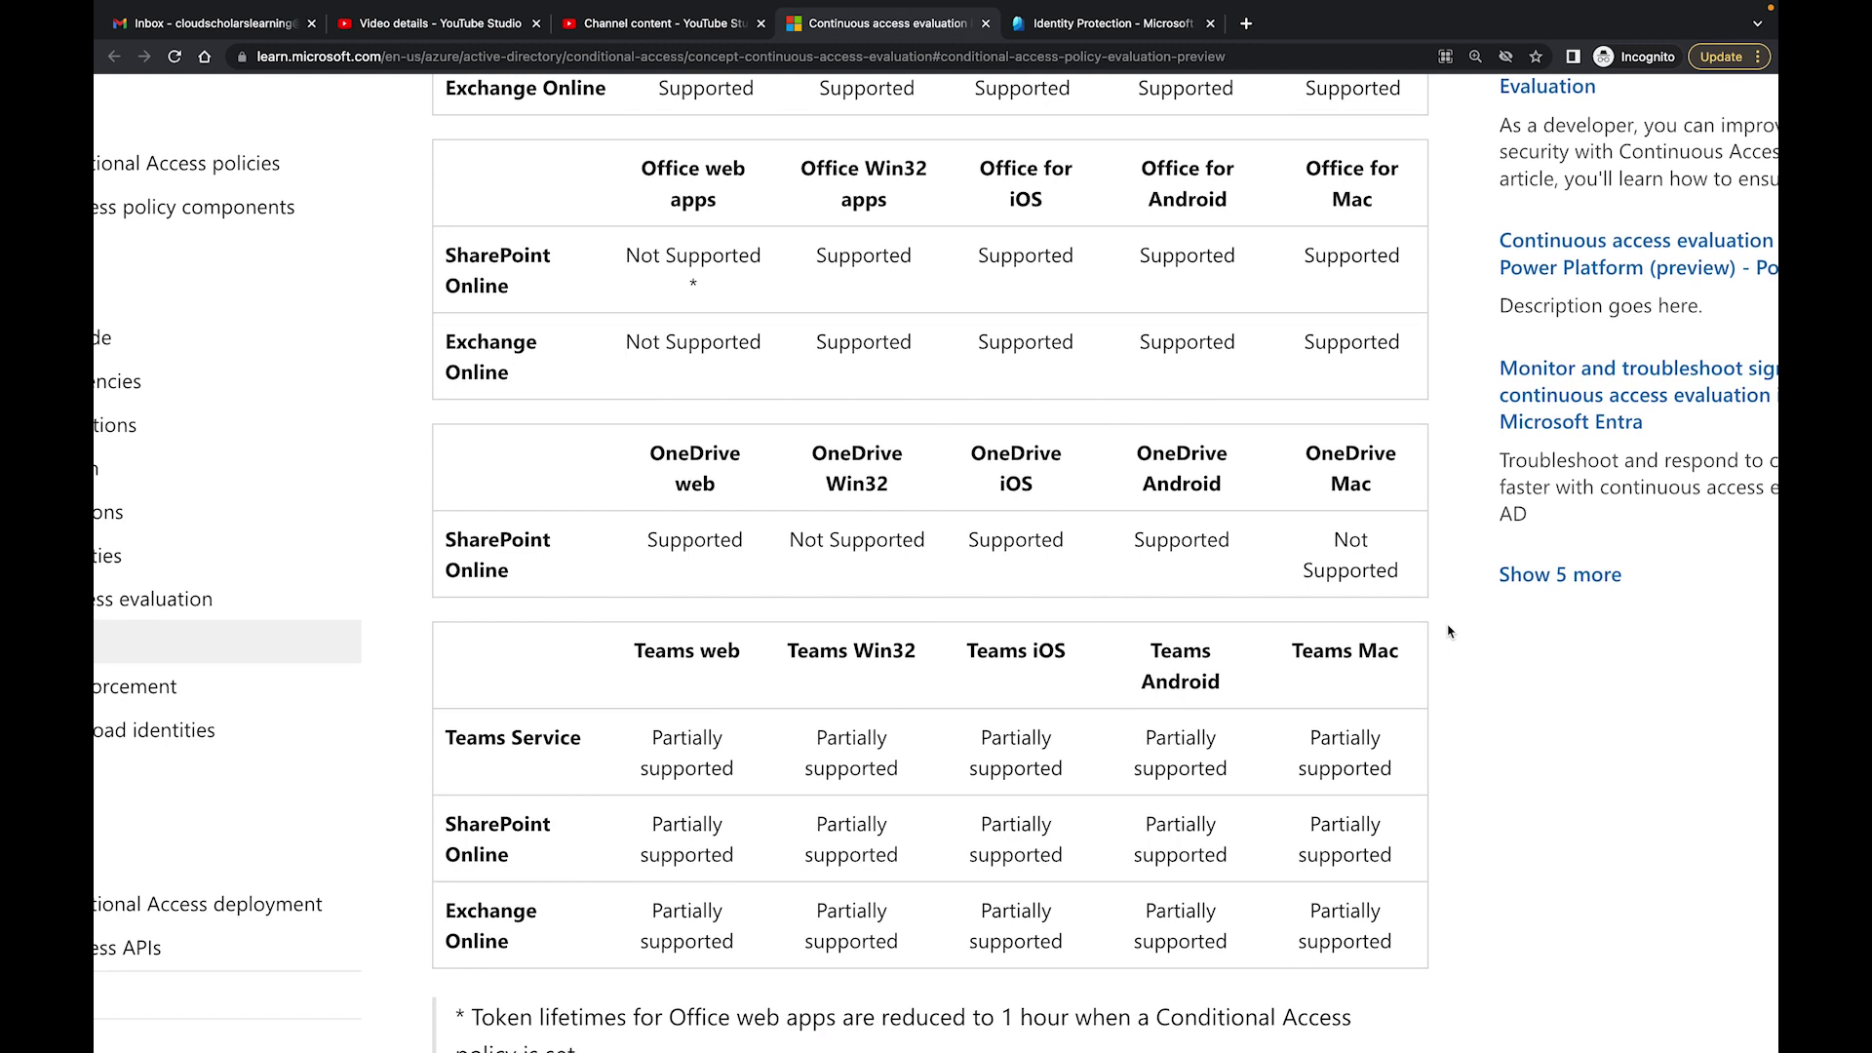
{"action": "scroll", "coordinate": [1448, 632], "scroll_direction": "down", "scroll_amount": 2}
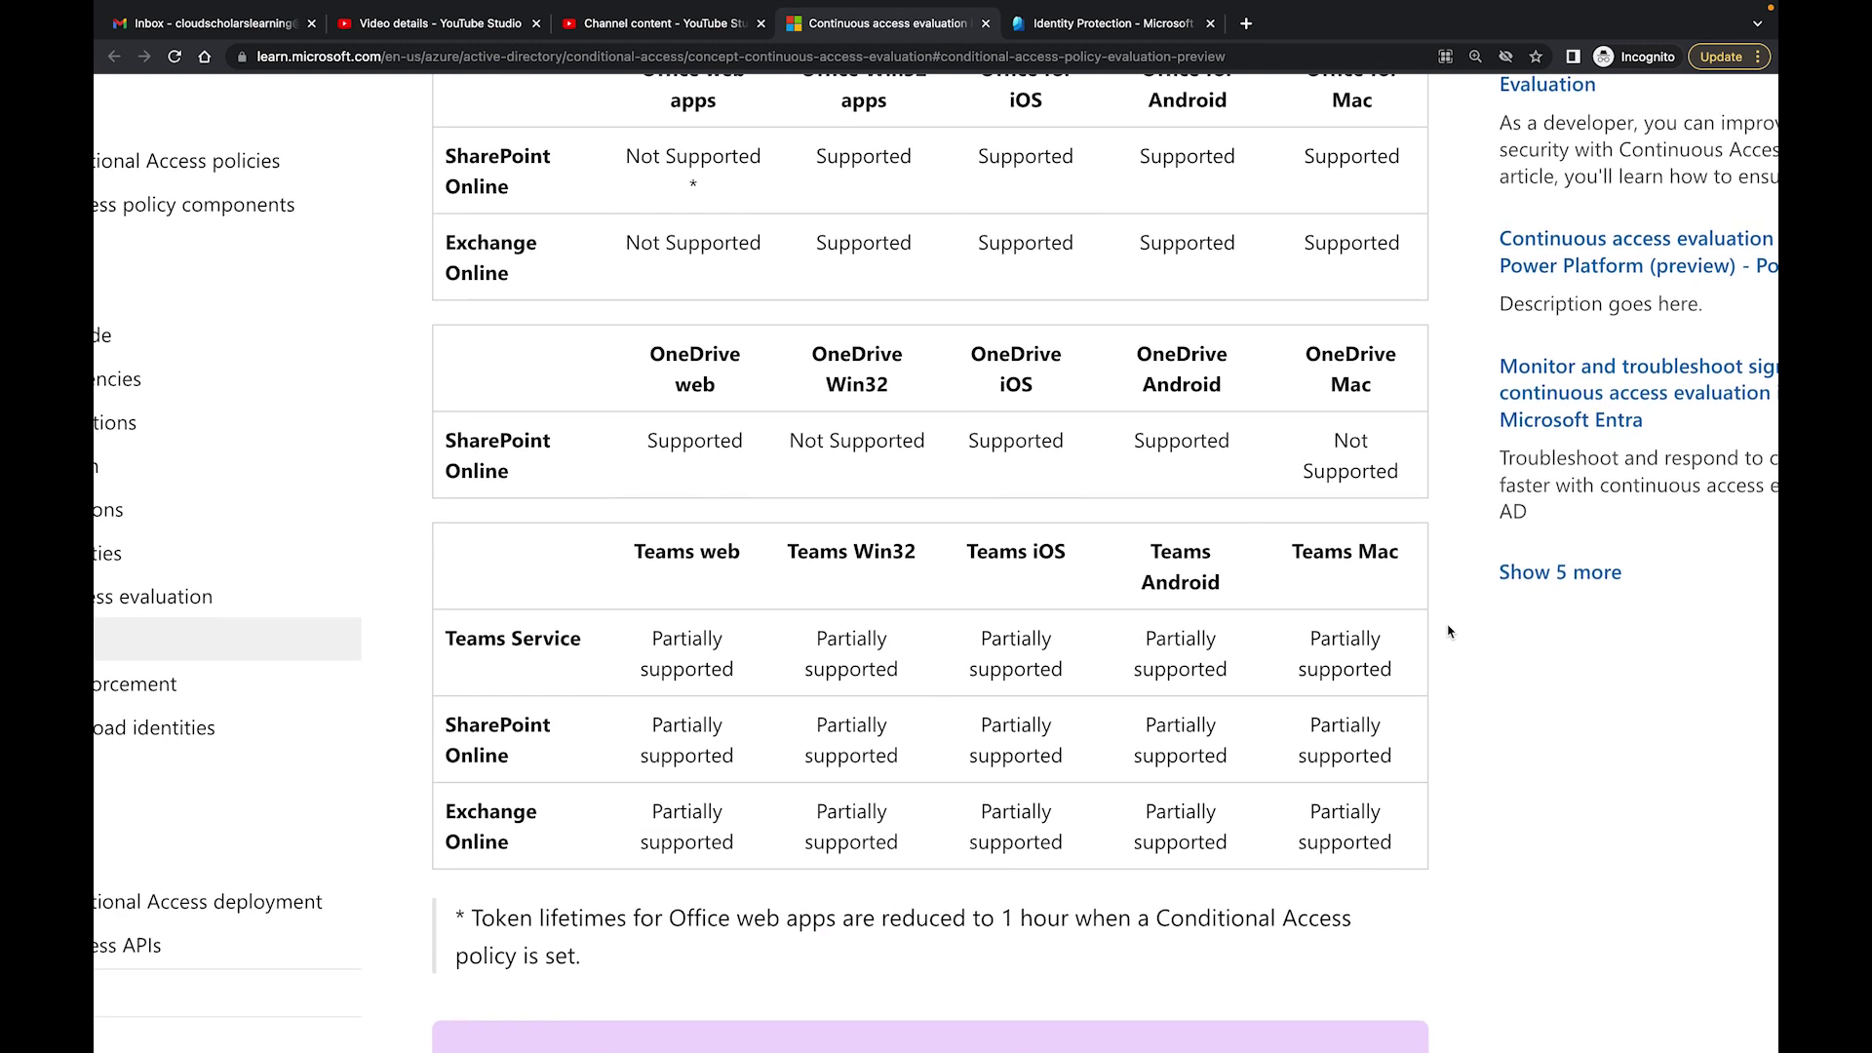
{"action": "scroll", "coordinate": [1447, 631], "scroll_direction": "down", "scroll_amount": 2}
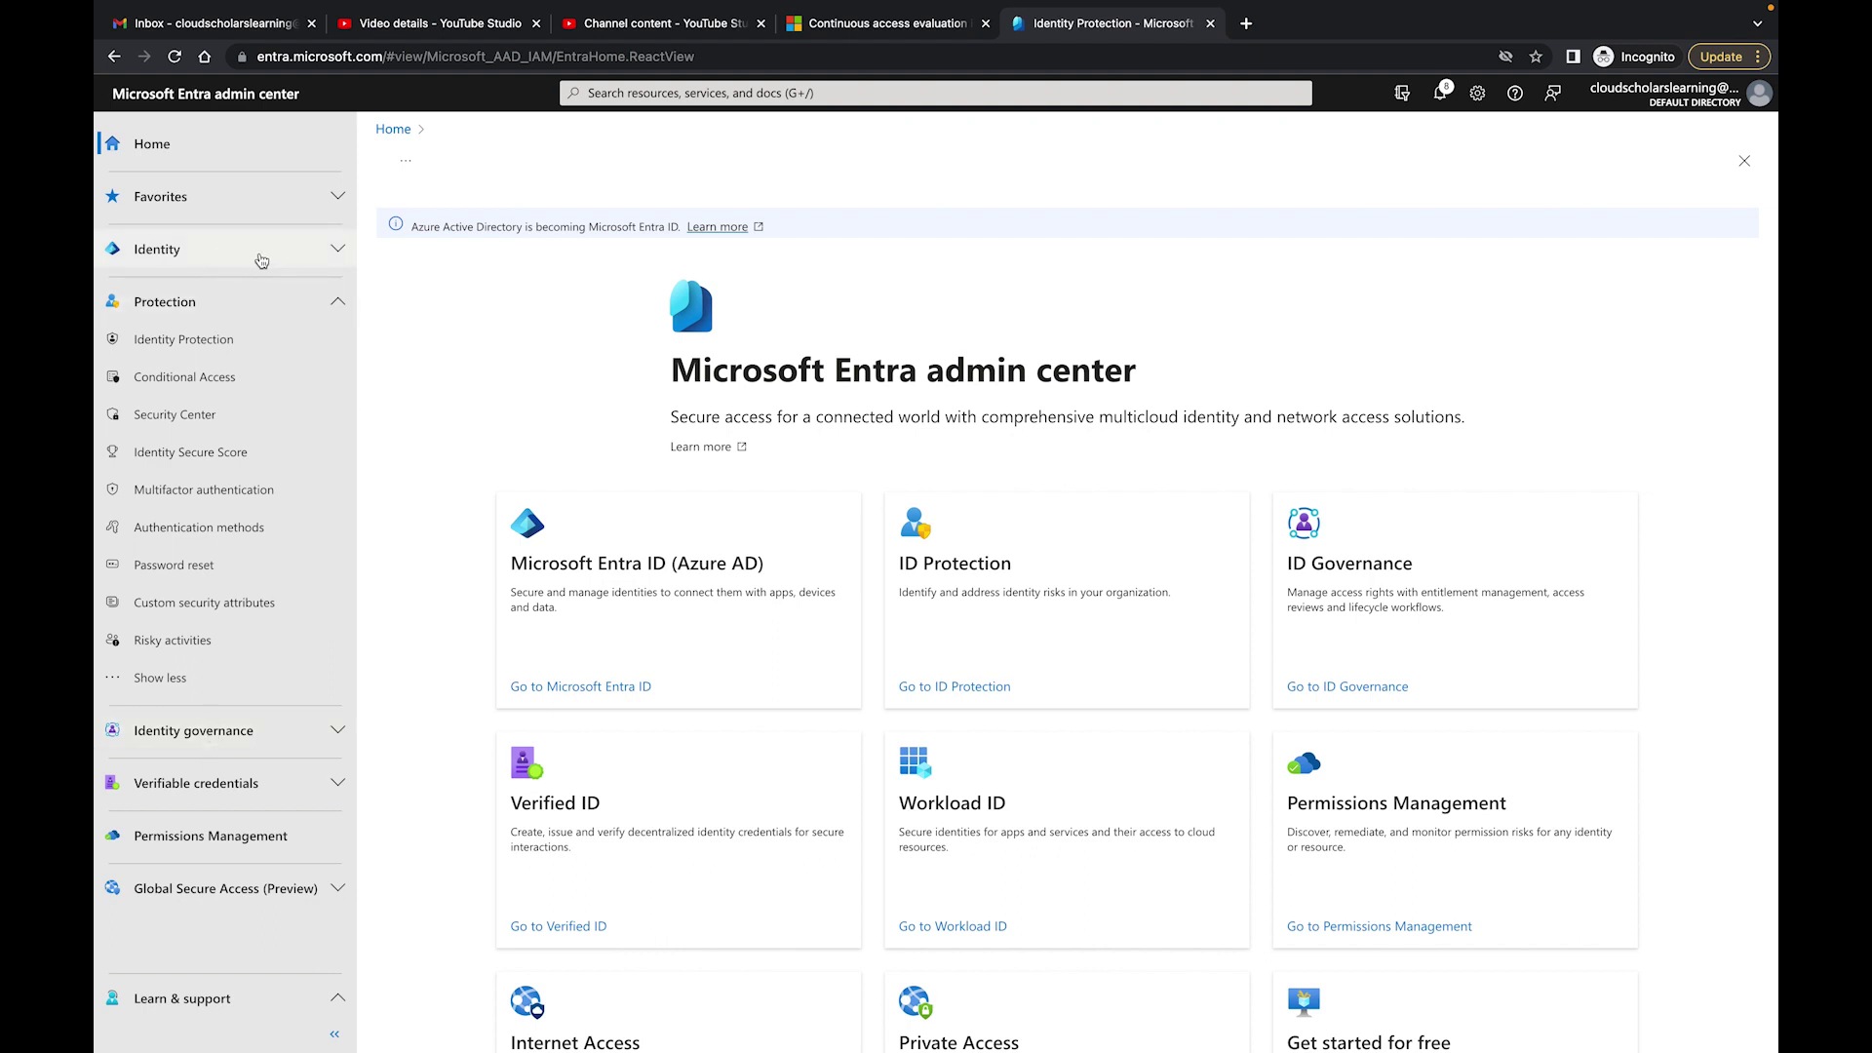
- Review the Conditional Access named locations in the Microsoft Entra admin center, viewing the new IP ranges form and the Home_IP definition
{"action": "left_click", "coordinate": [195, 384]}
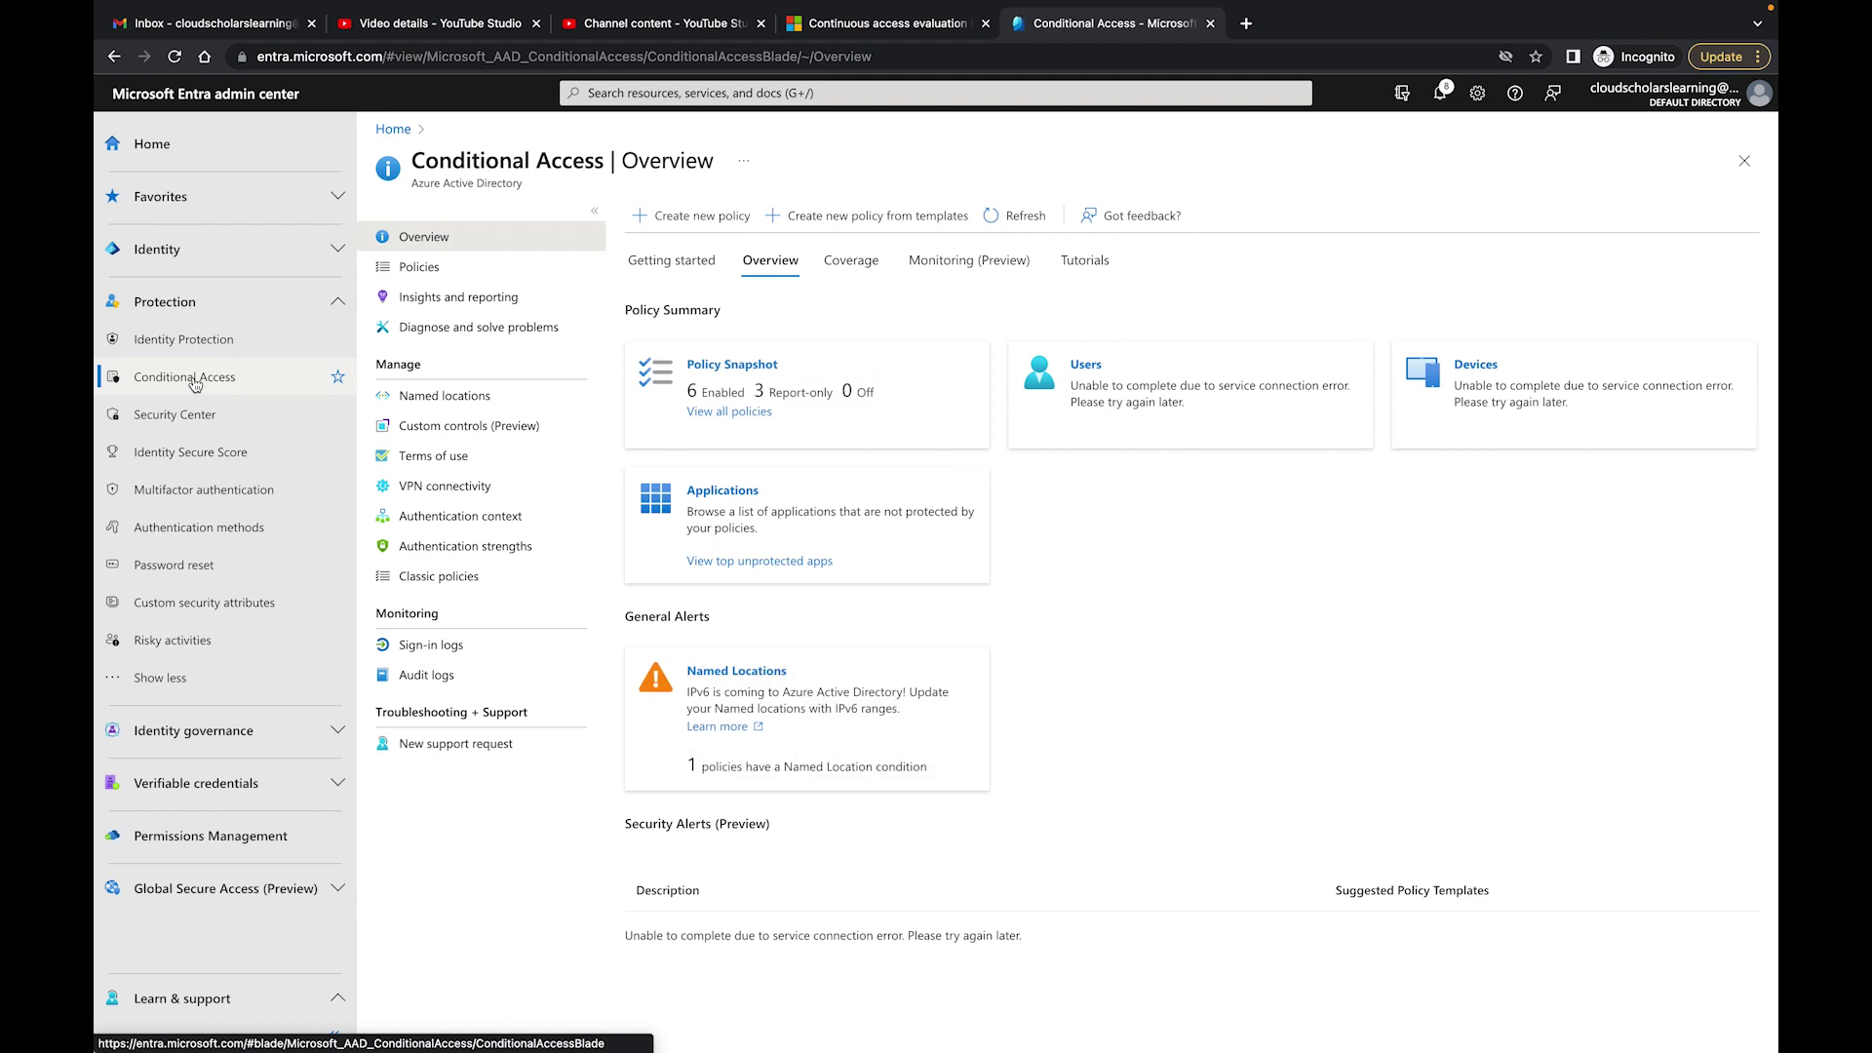
{"action": "left_click", "coordinate": [455, 396]}
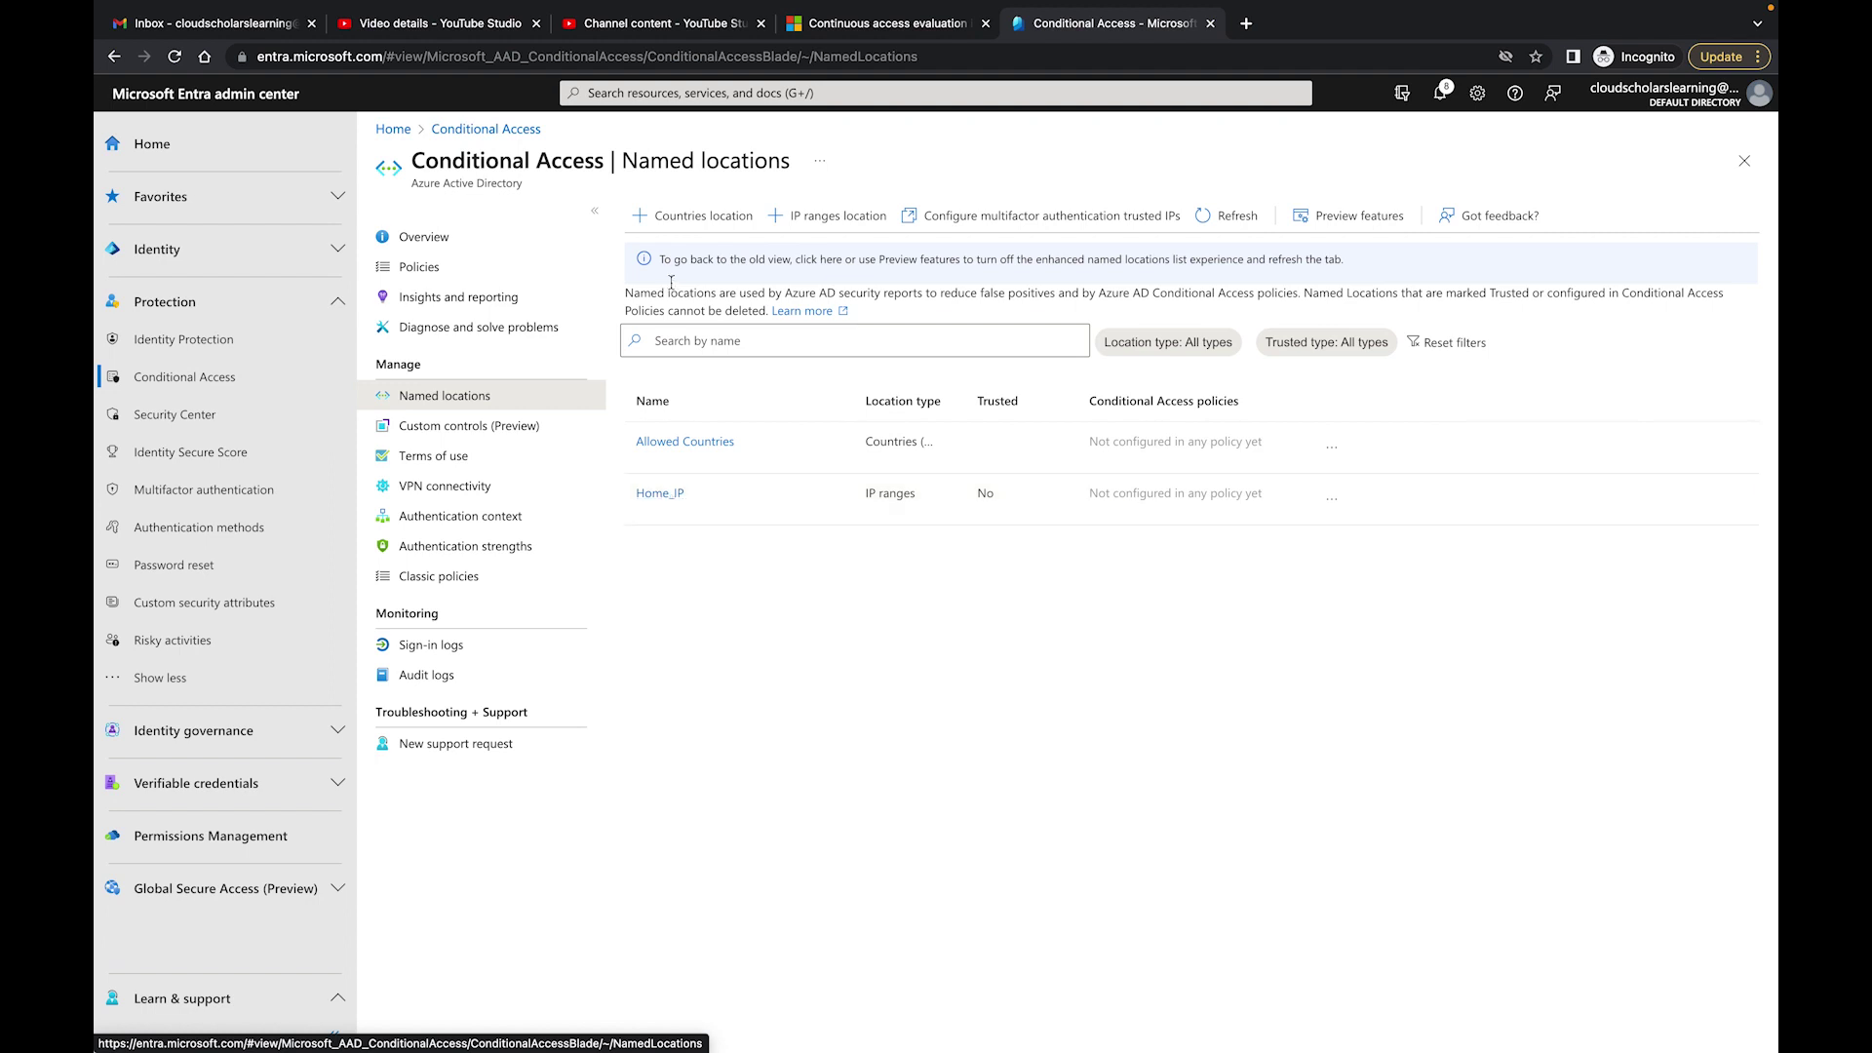
{"action": "left_click", "coordinate": [836, 220]}
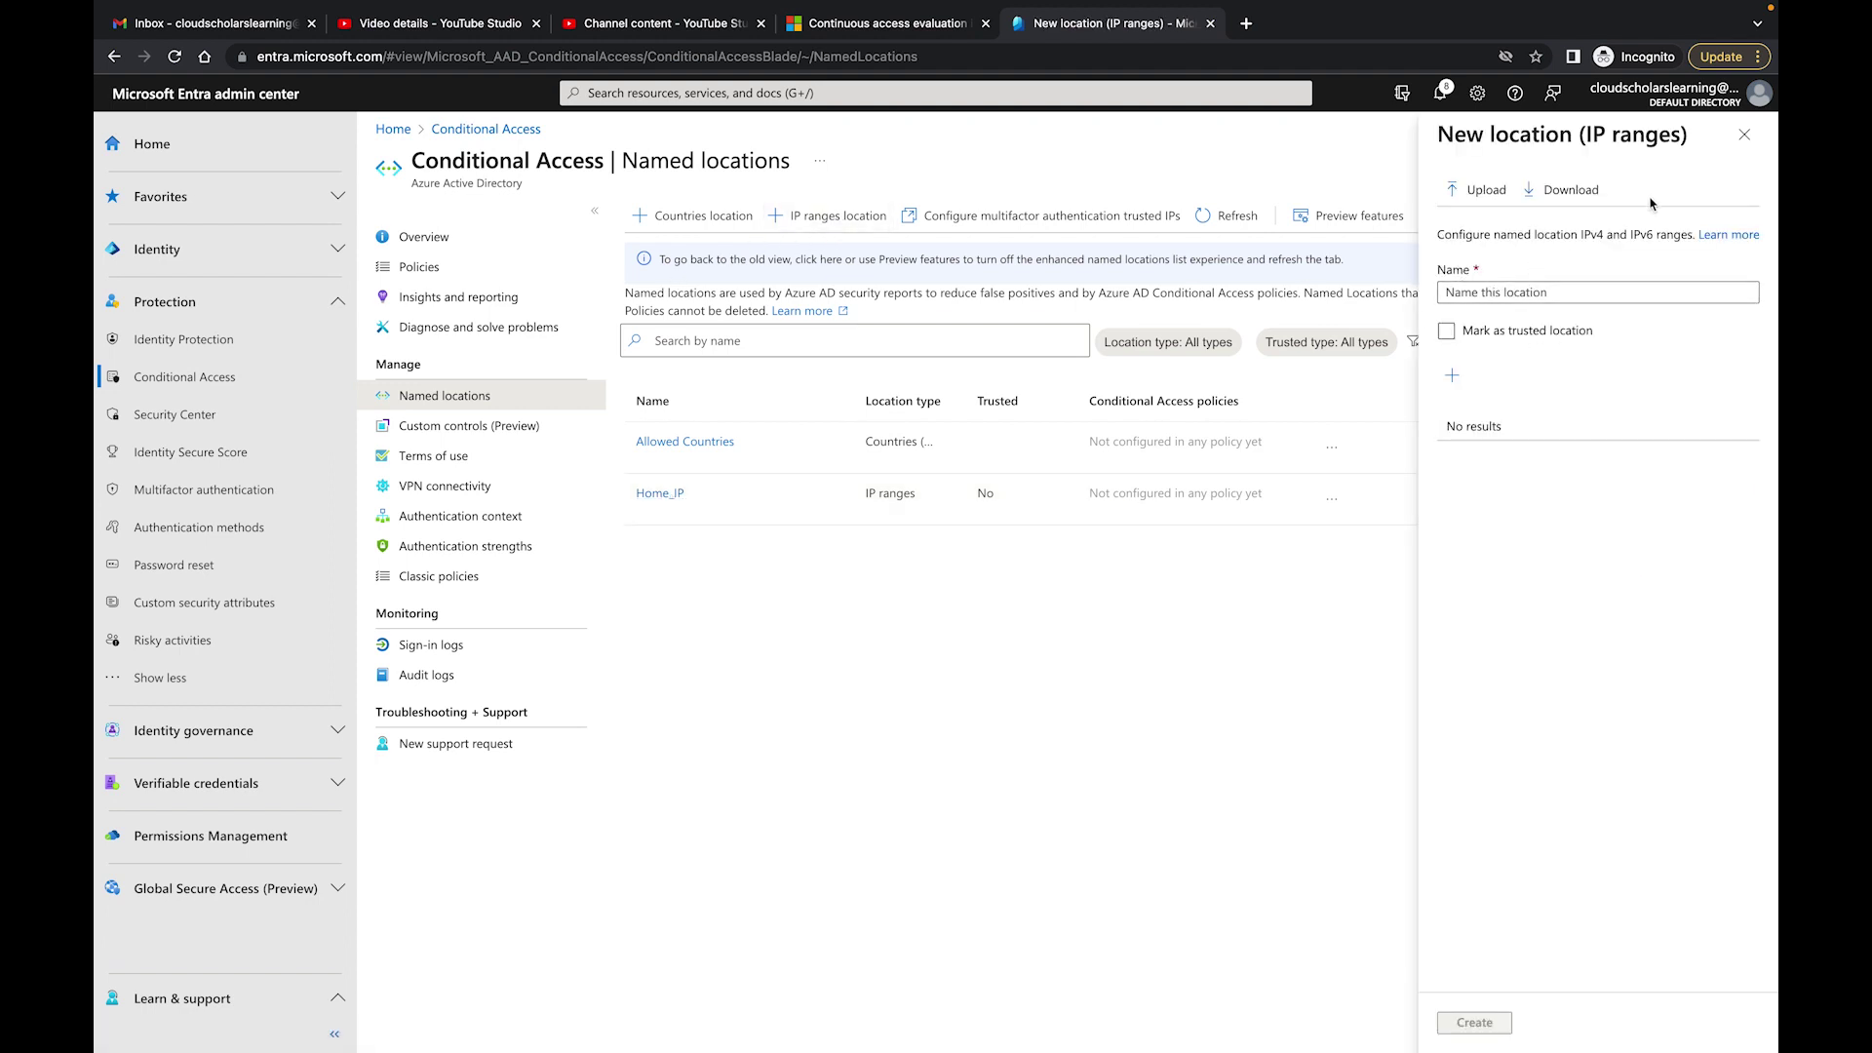
{"action": "left_click", "coordinate": [1745, 136]}
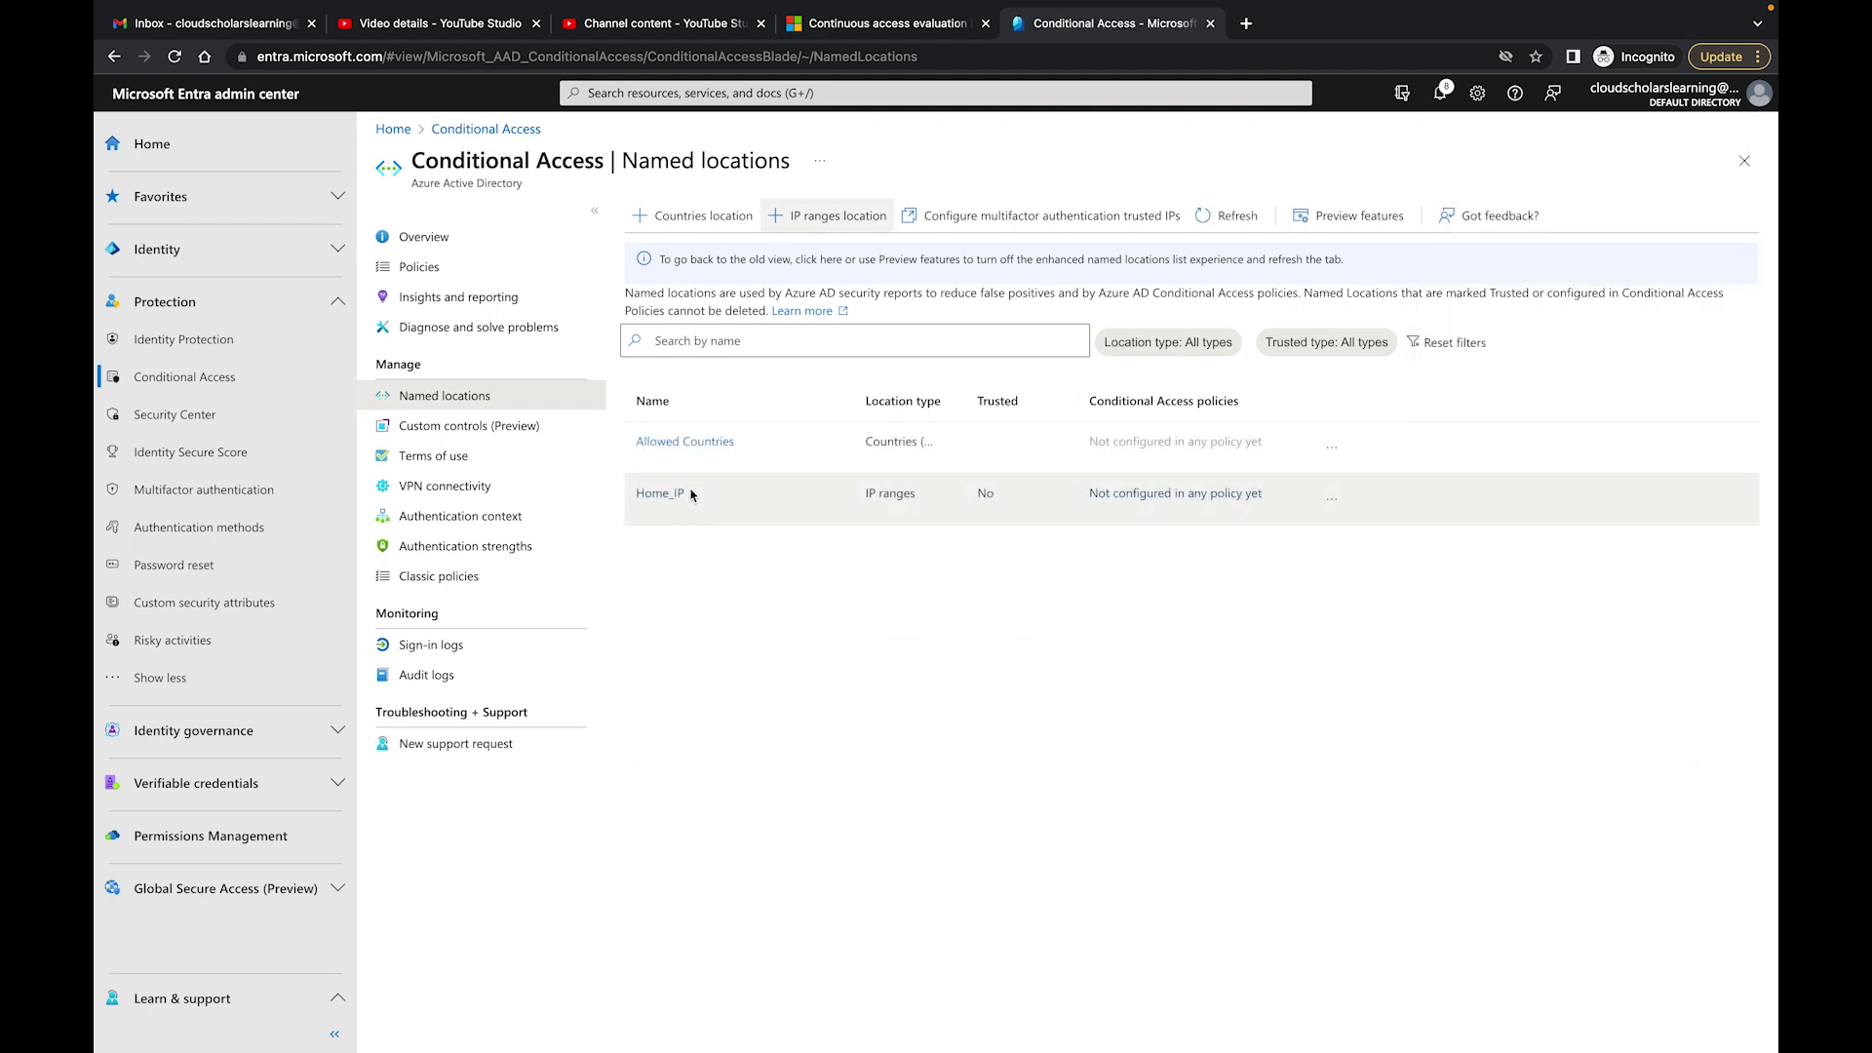
{"action": "left_click", "coordinate": [665, 495]}
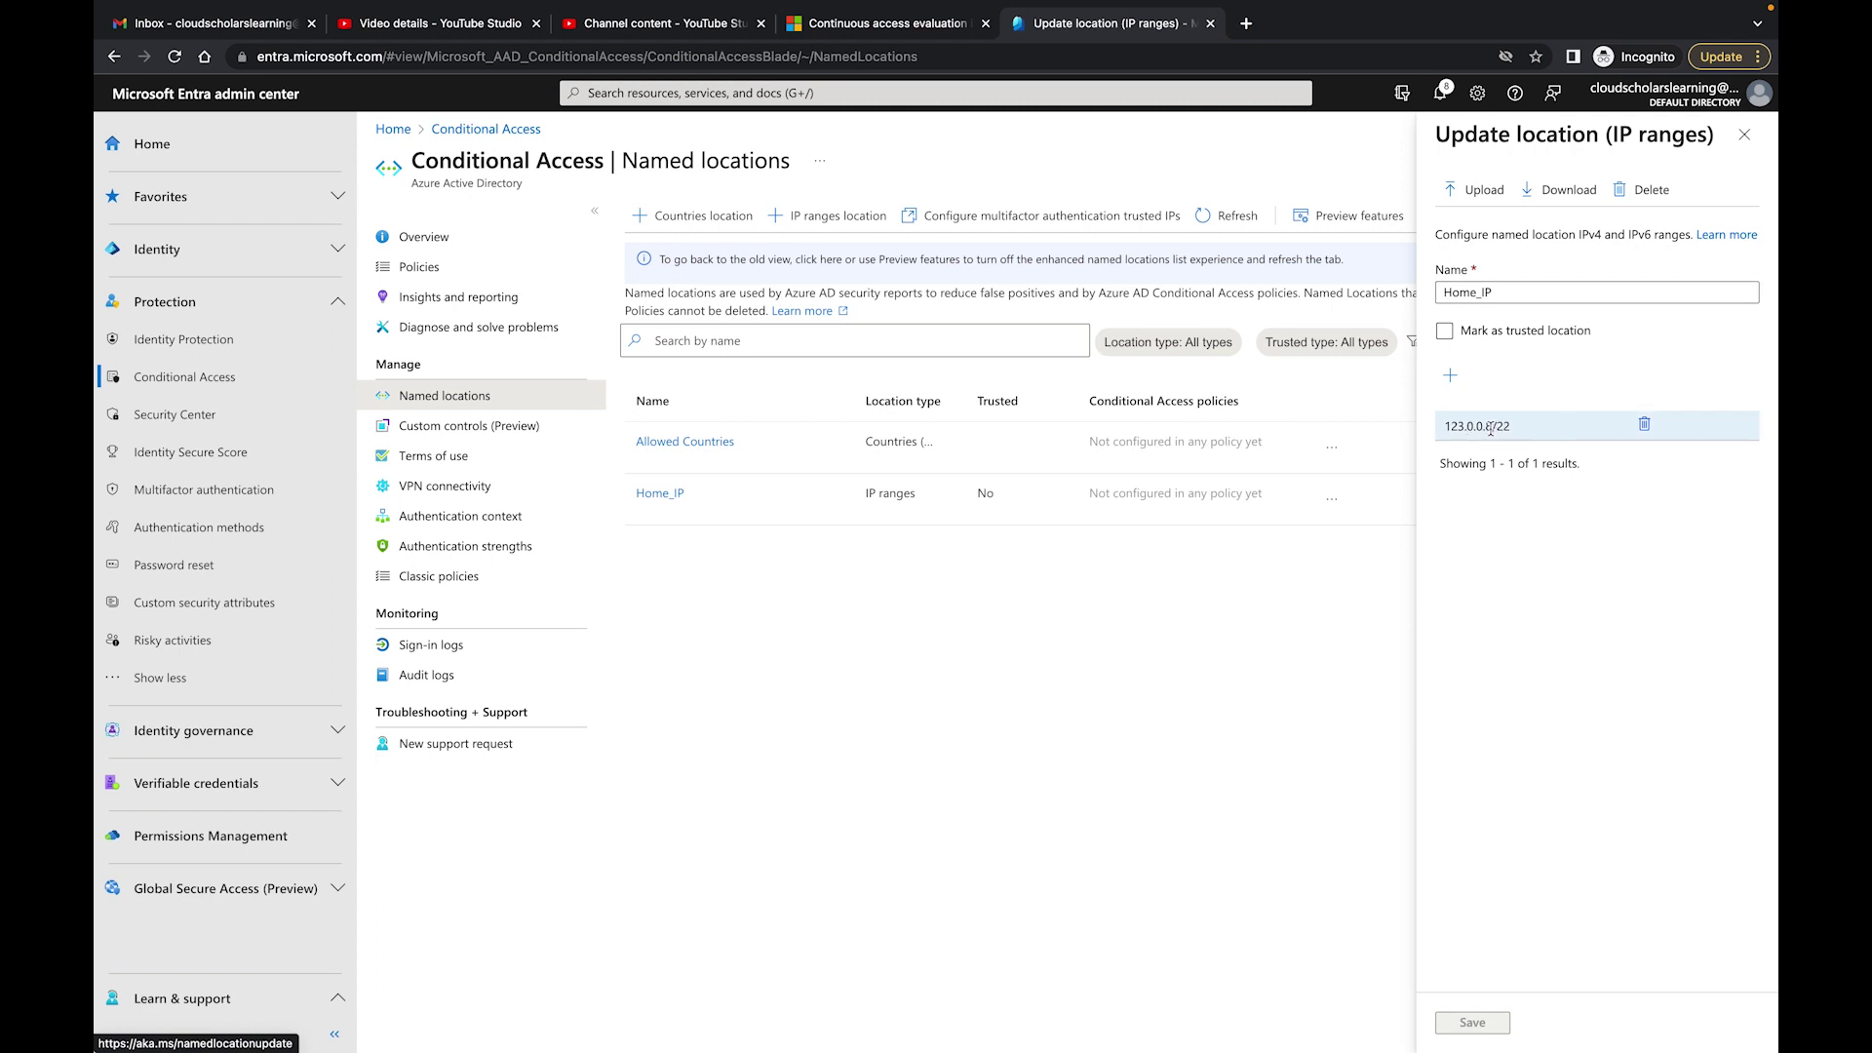
{"action": "left_click", "coordinate": [1744, 143]}
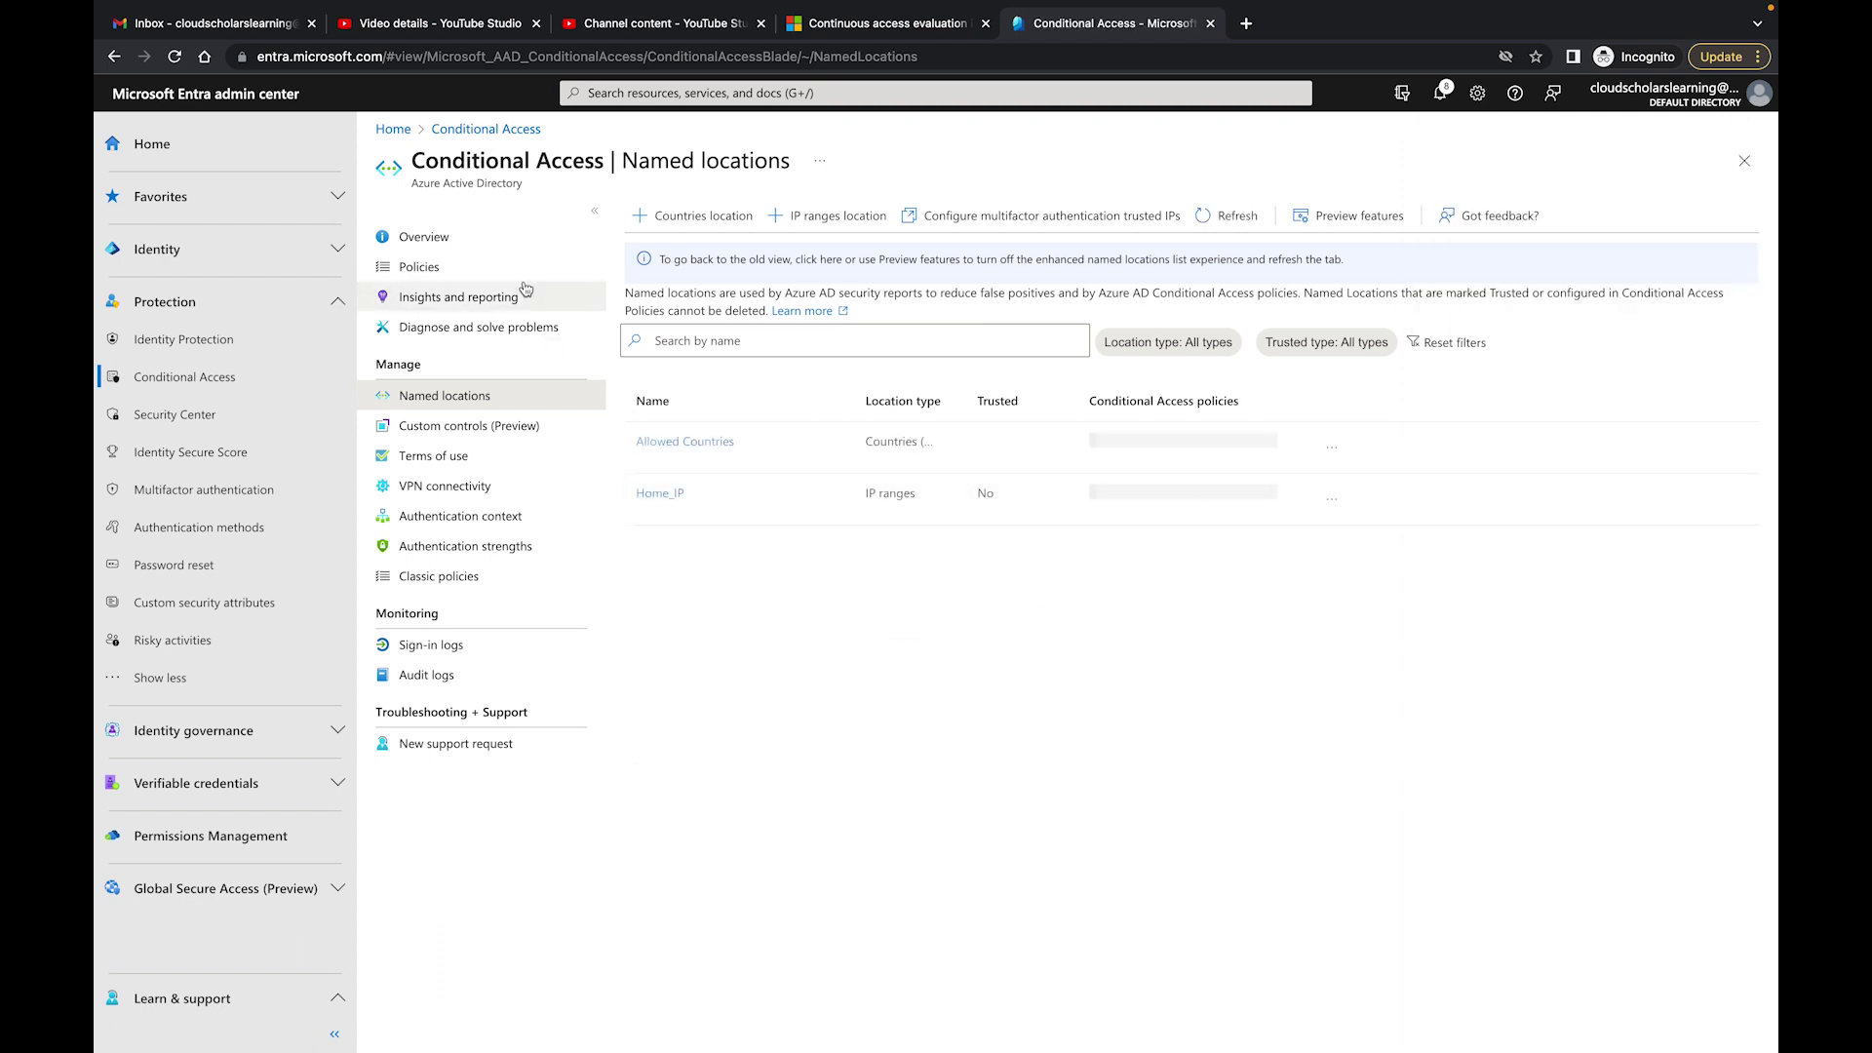
- Start a new Conditional Access policy named "4. Test CAE"
{"action": "left_click", "coordinate": [486, 274]}
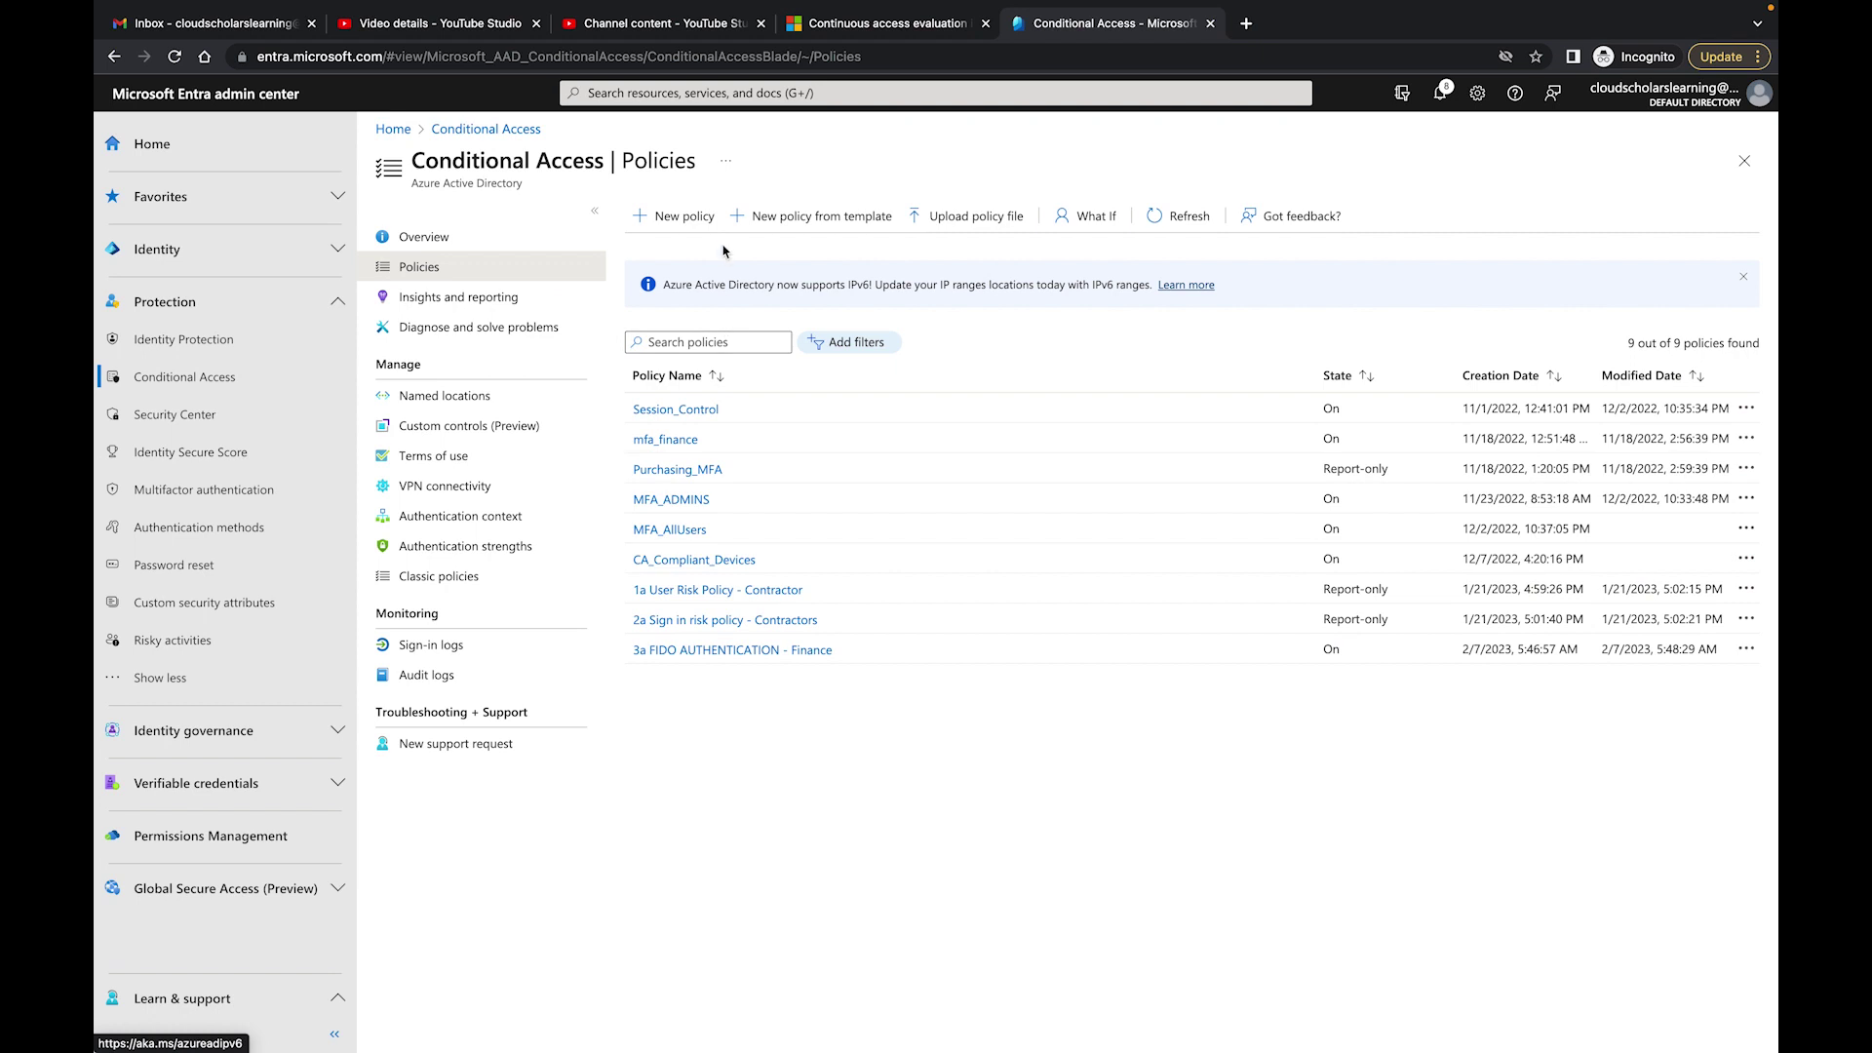
{"action": "left_click", "coordinate": [682, 217]}
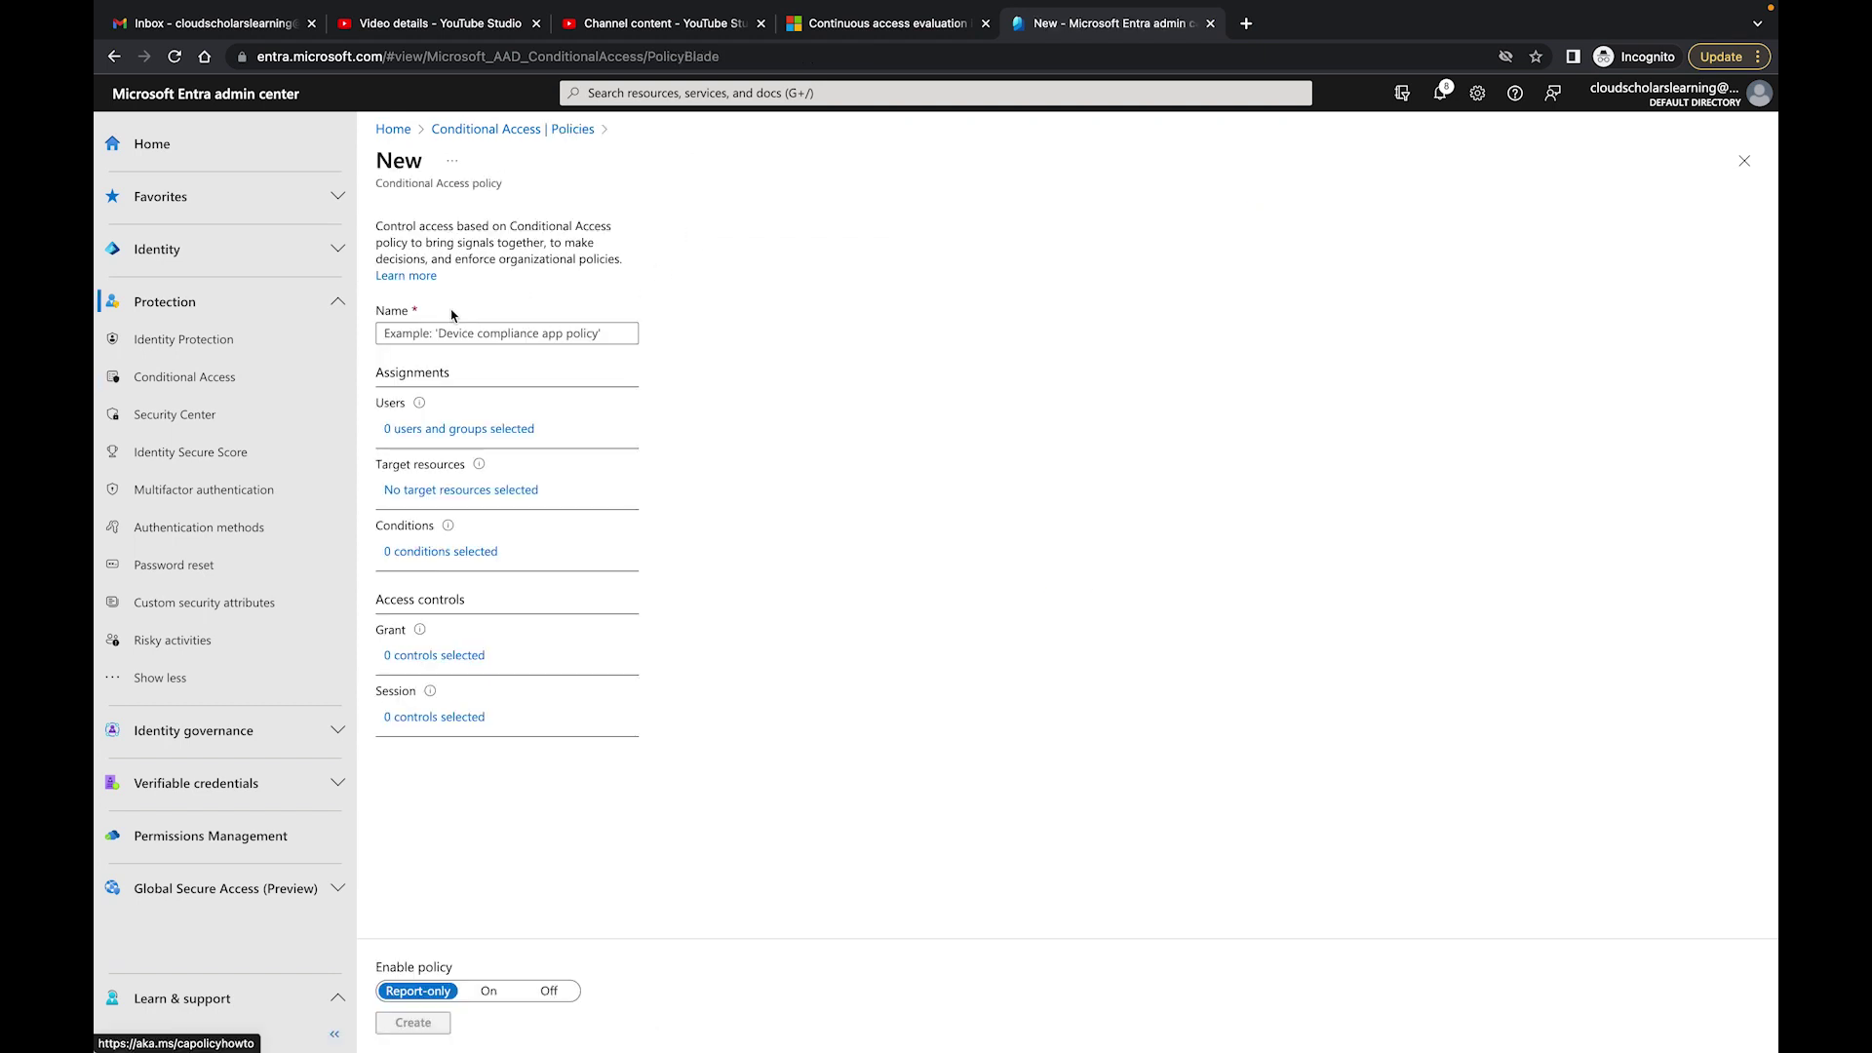
{"action": "type", "text": "4."}
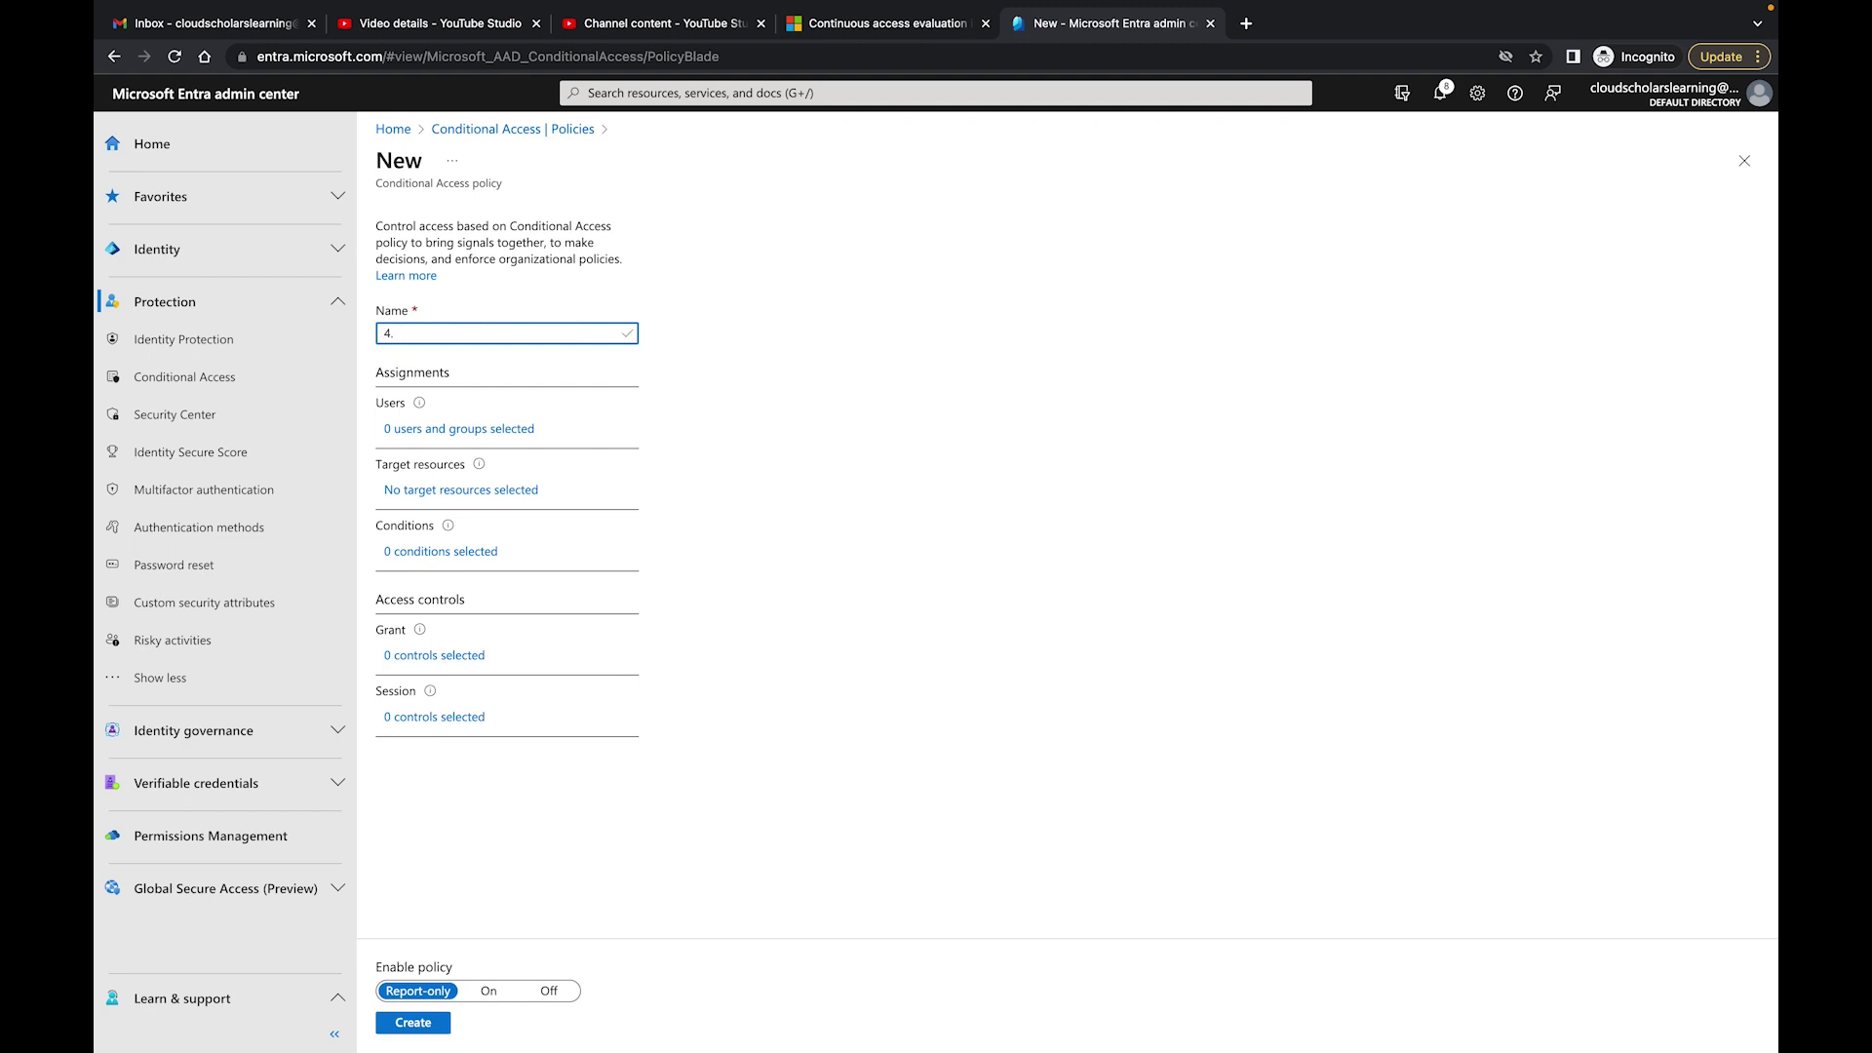
{"action": "type", "text": " Test CAE"}
- Assign the policy to the specific user TestUser1 and target all cloud apps
{"action": "left_click", "coordinate": [454, 430]}
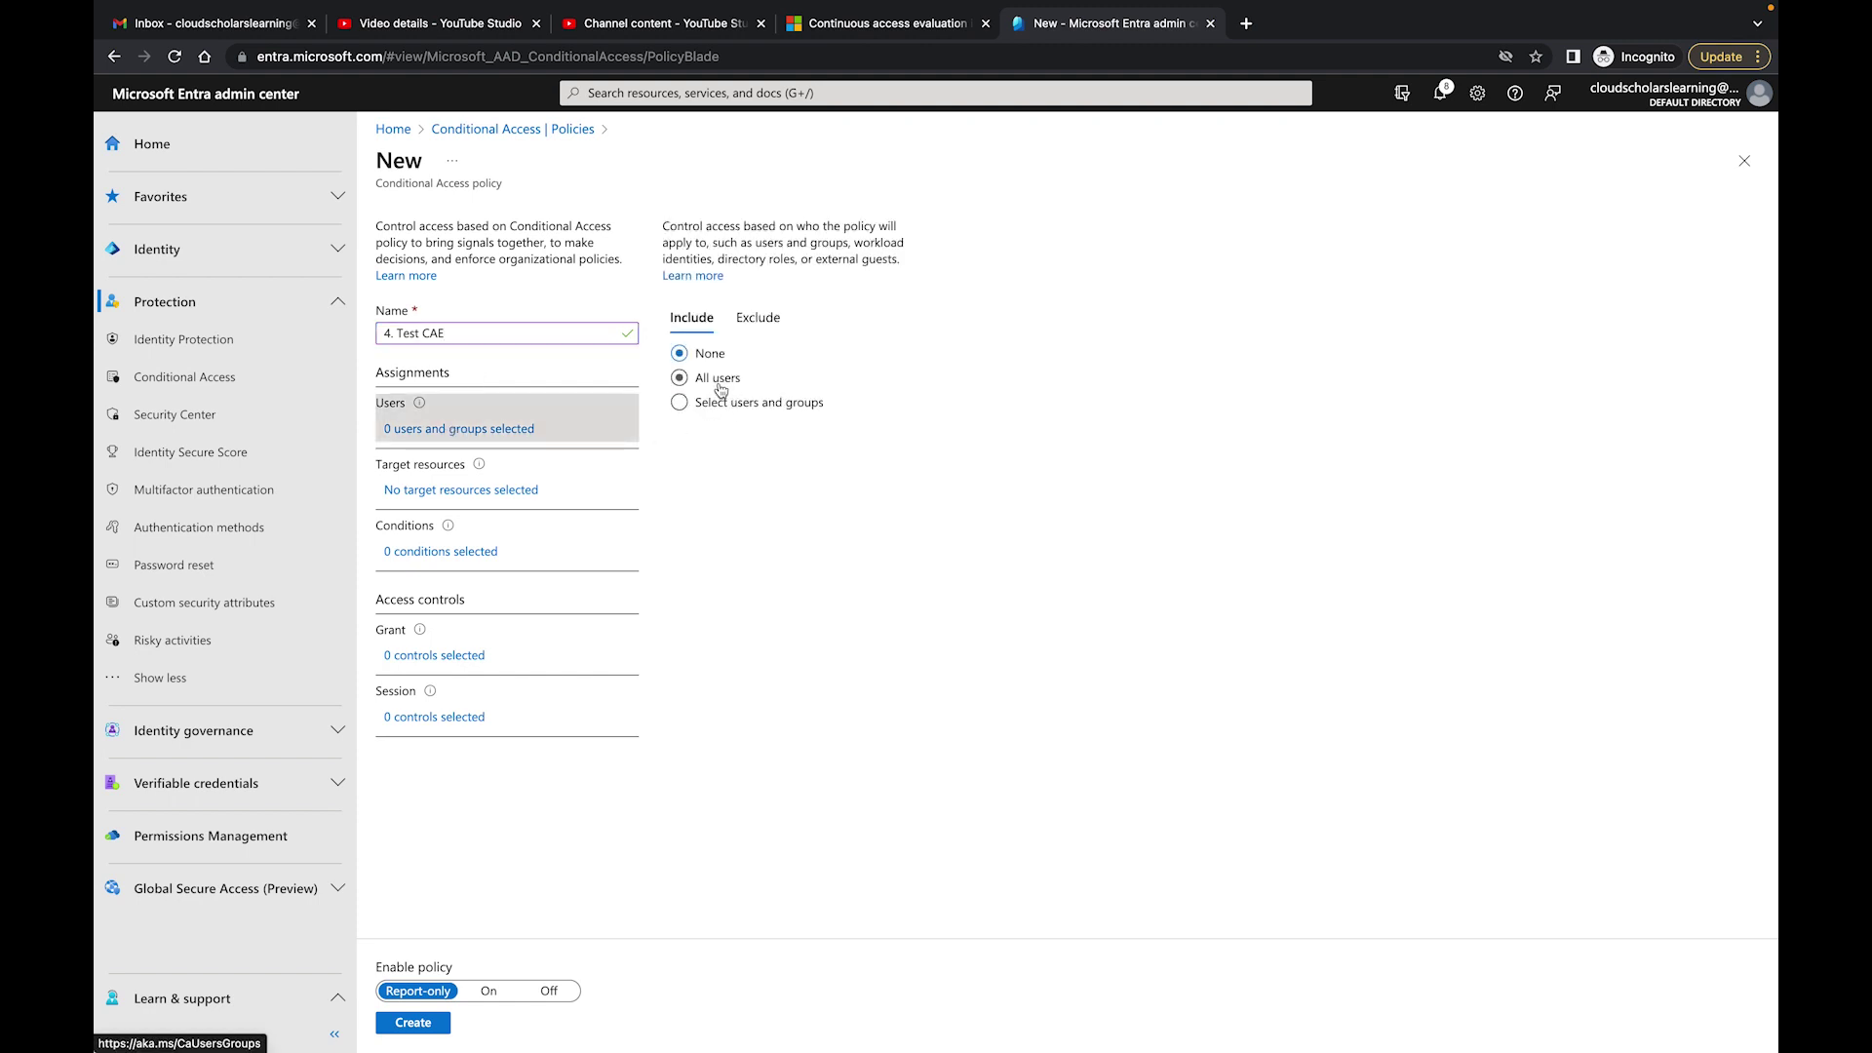
{"action": "left_click", "coordinate": [719, 404]}
{"action": "left_click", "coordinate": [737, 504]}
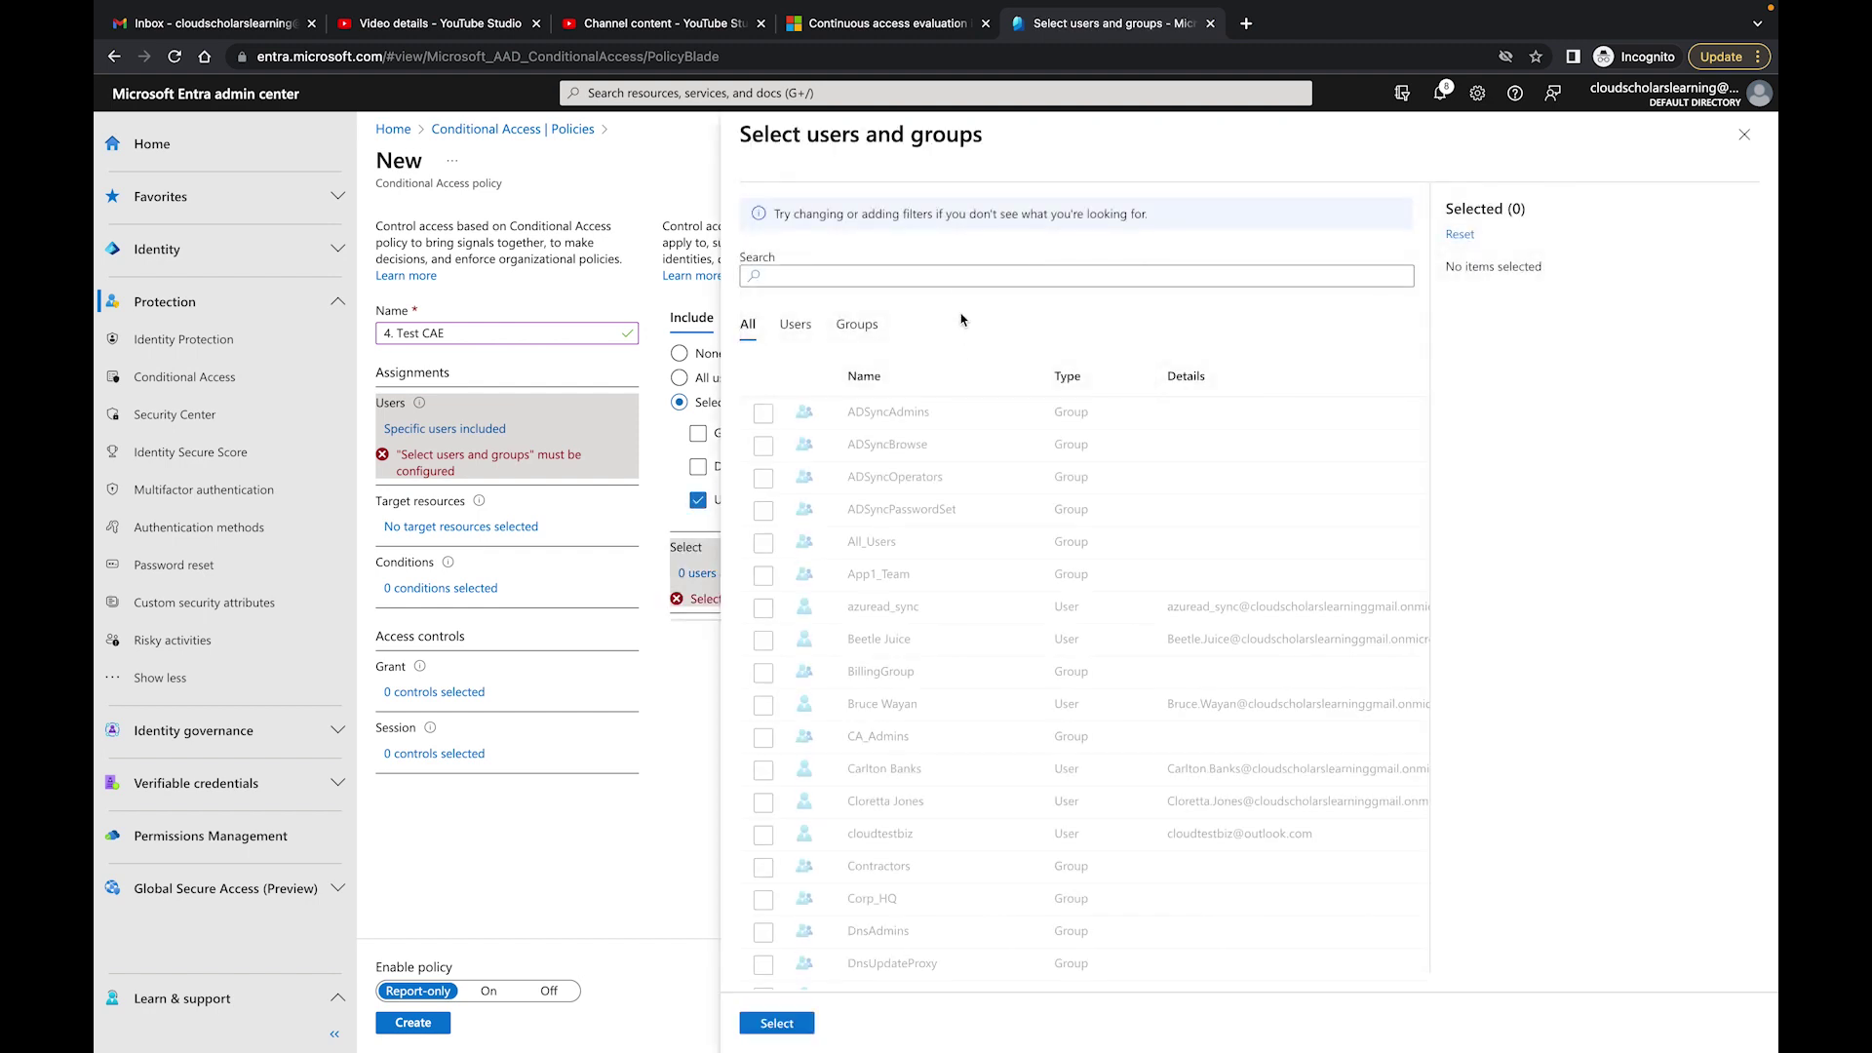
{"action": "left_click", "coordinate": [952, 277]}
{"action": "type", "text": "test"}
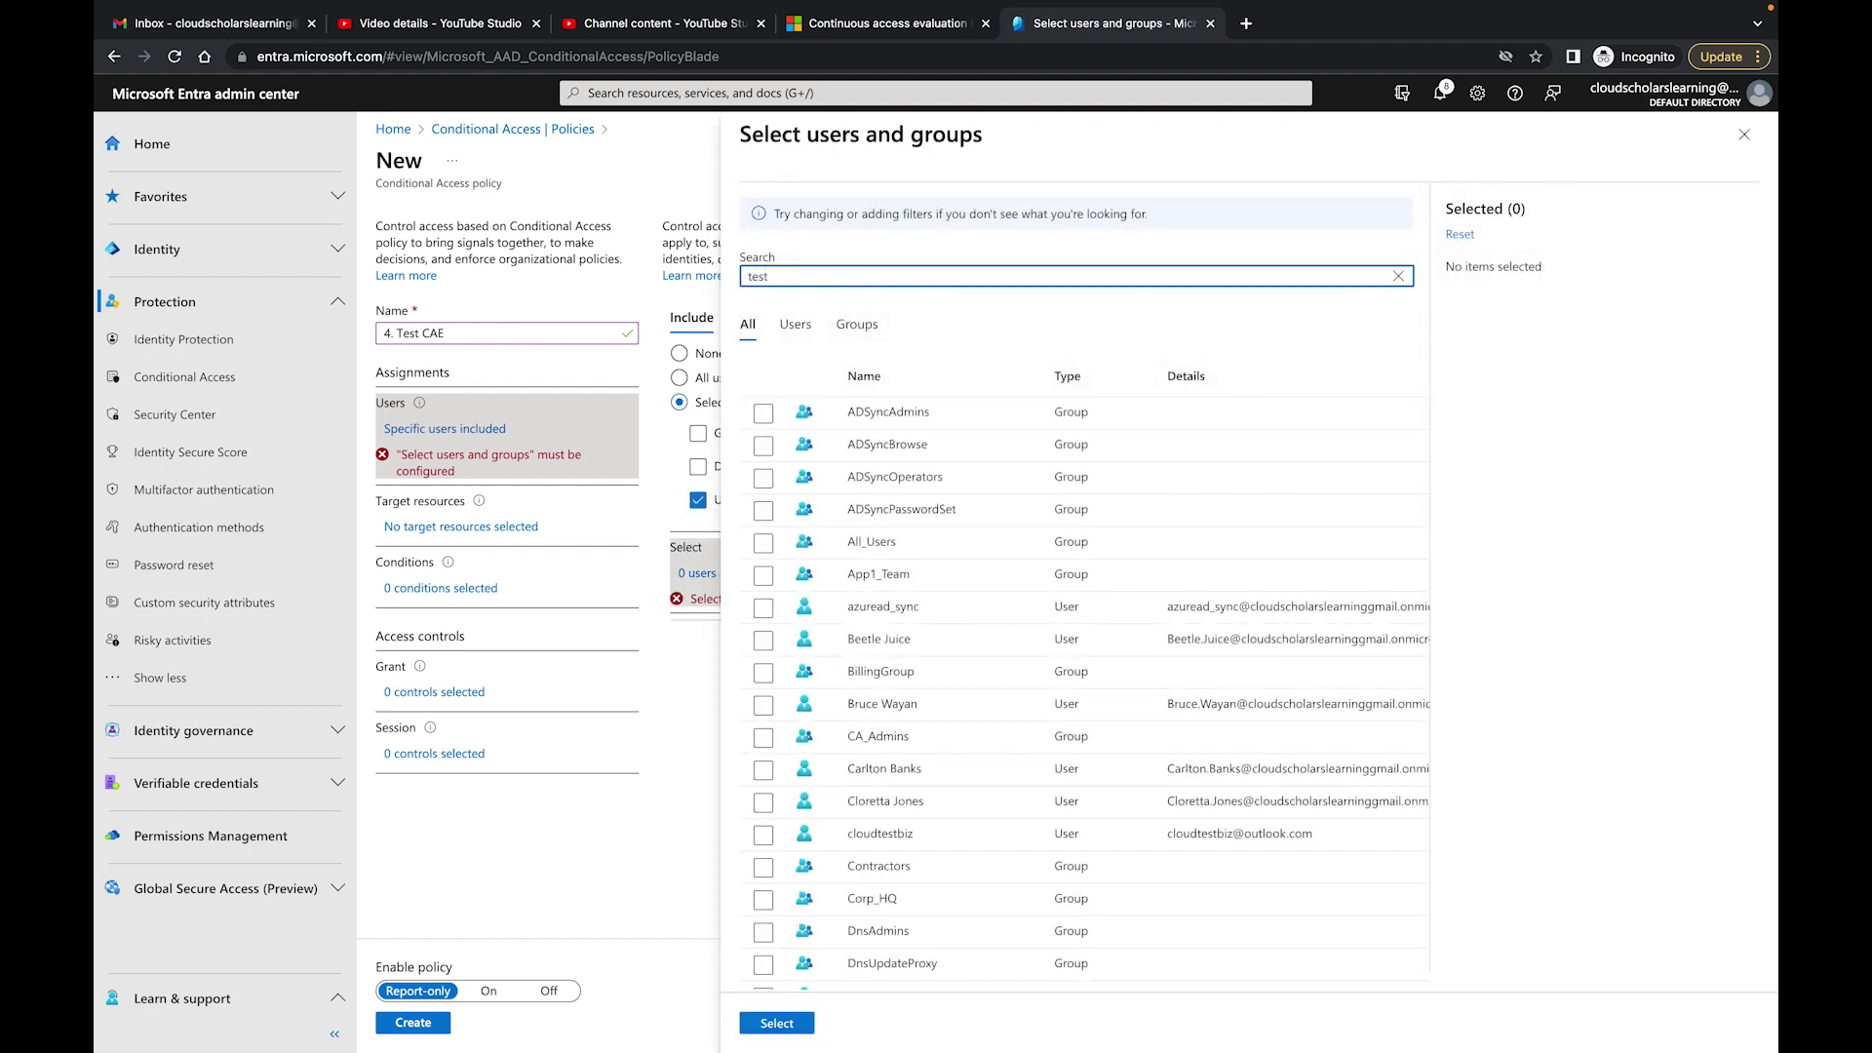
{"action": "left_click", "coordinate": [850, 419]}
{"action": "left_click", "coordinate": [775, 1023]}
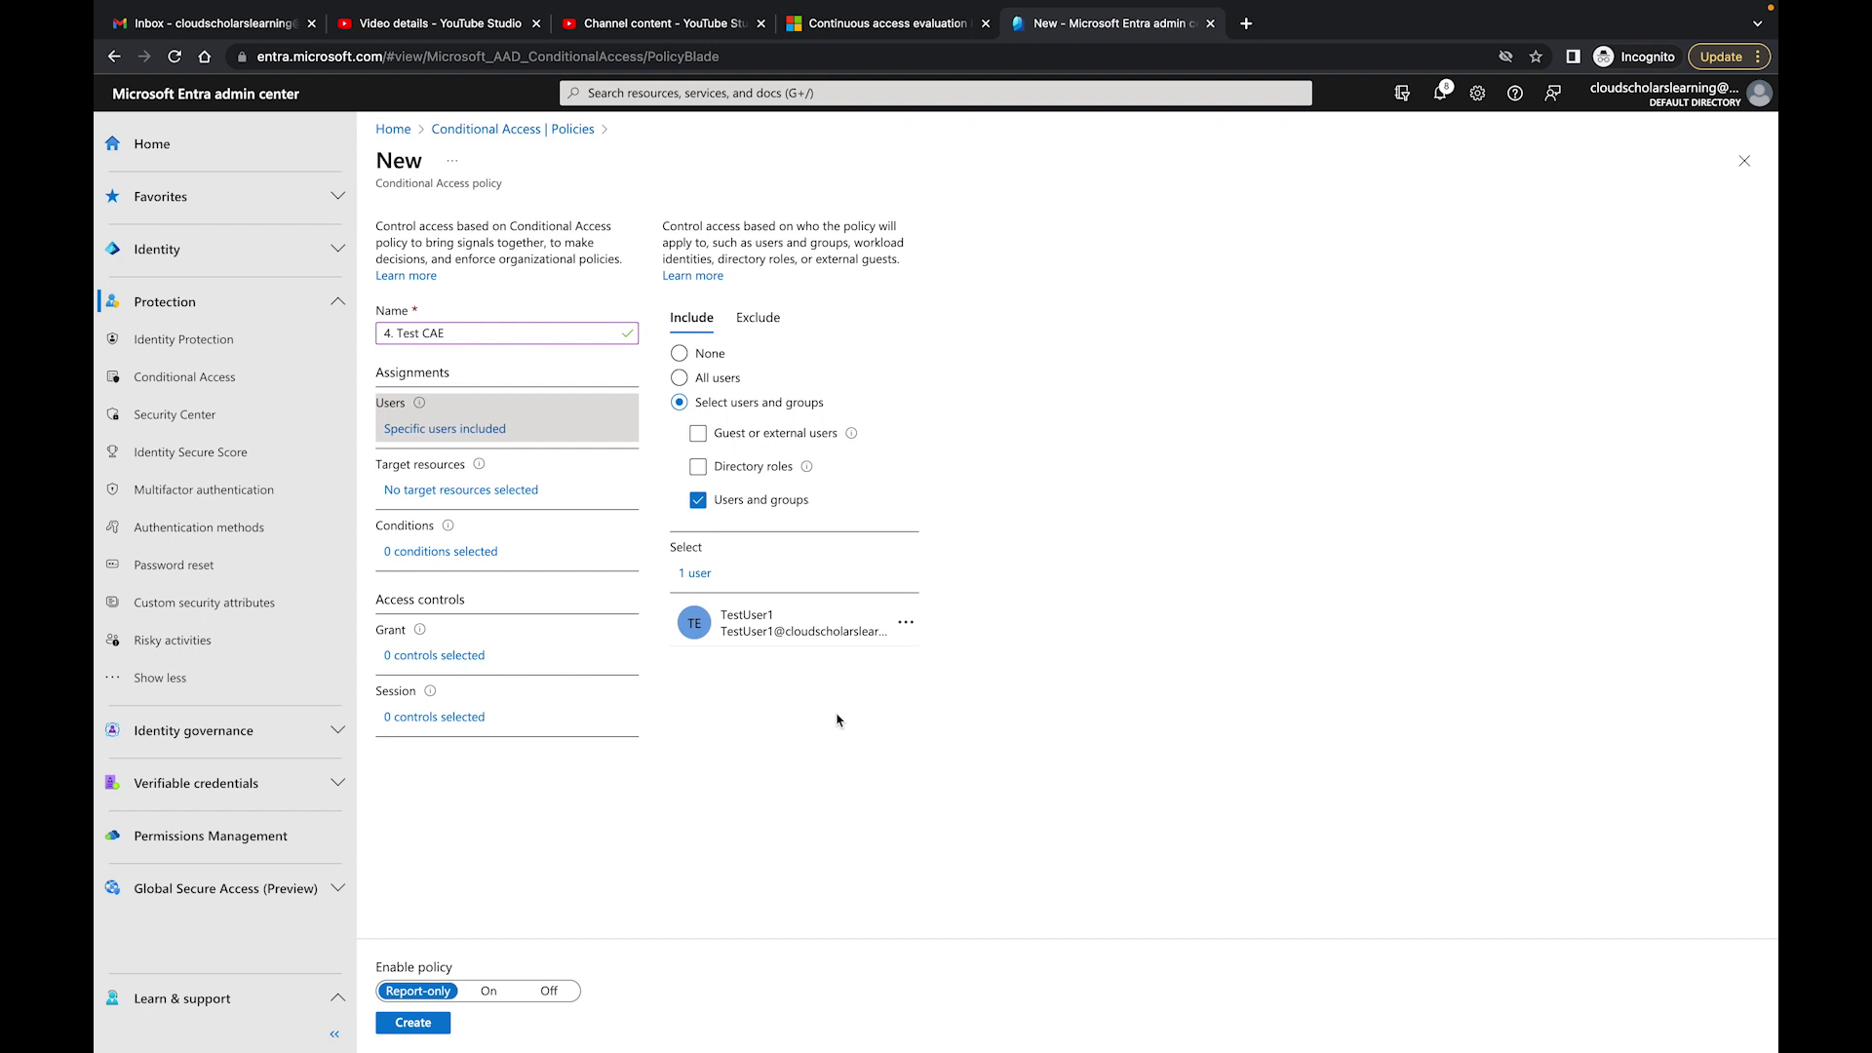
{"action": "left_click", "coordinate": [488, 492]}
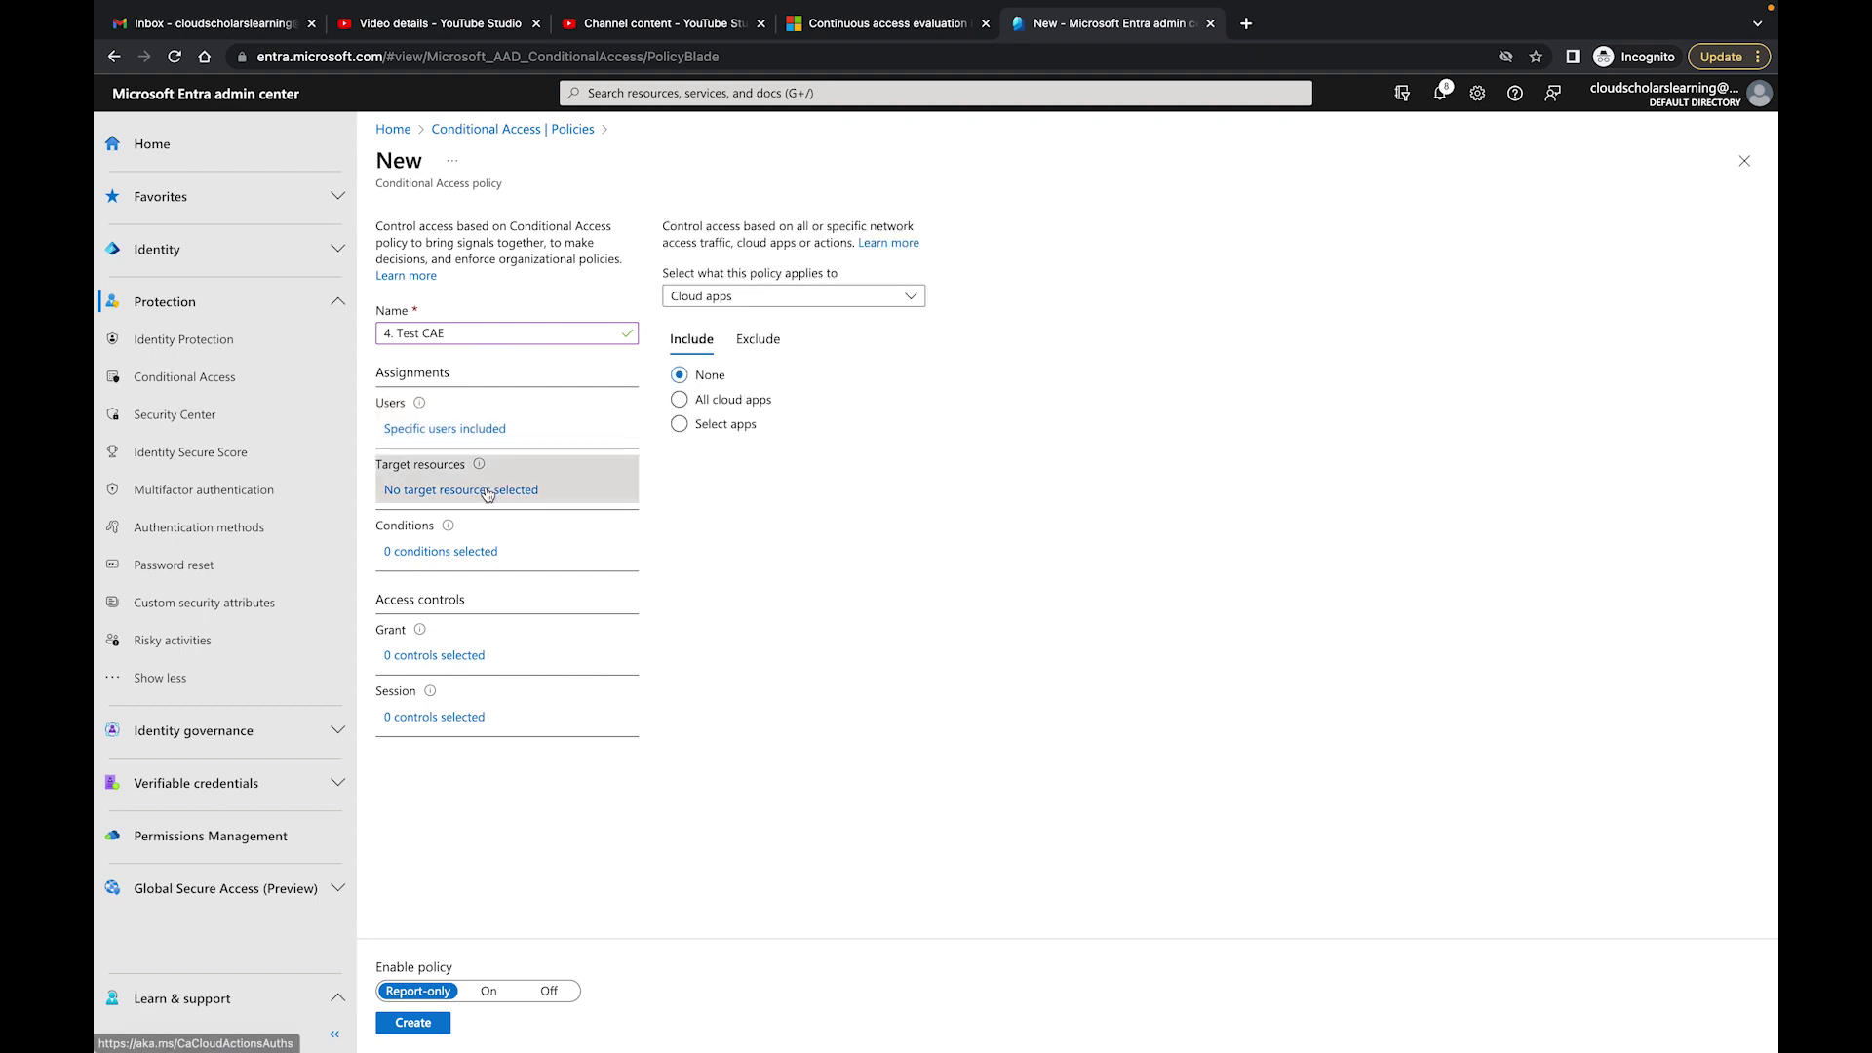
{"action": "left_click", "coordinate": [738, 408]}
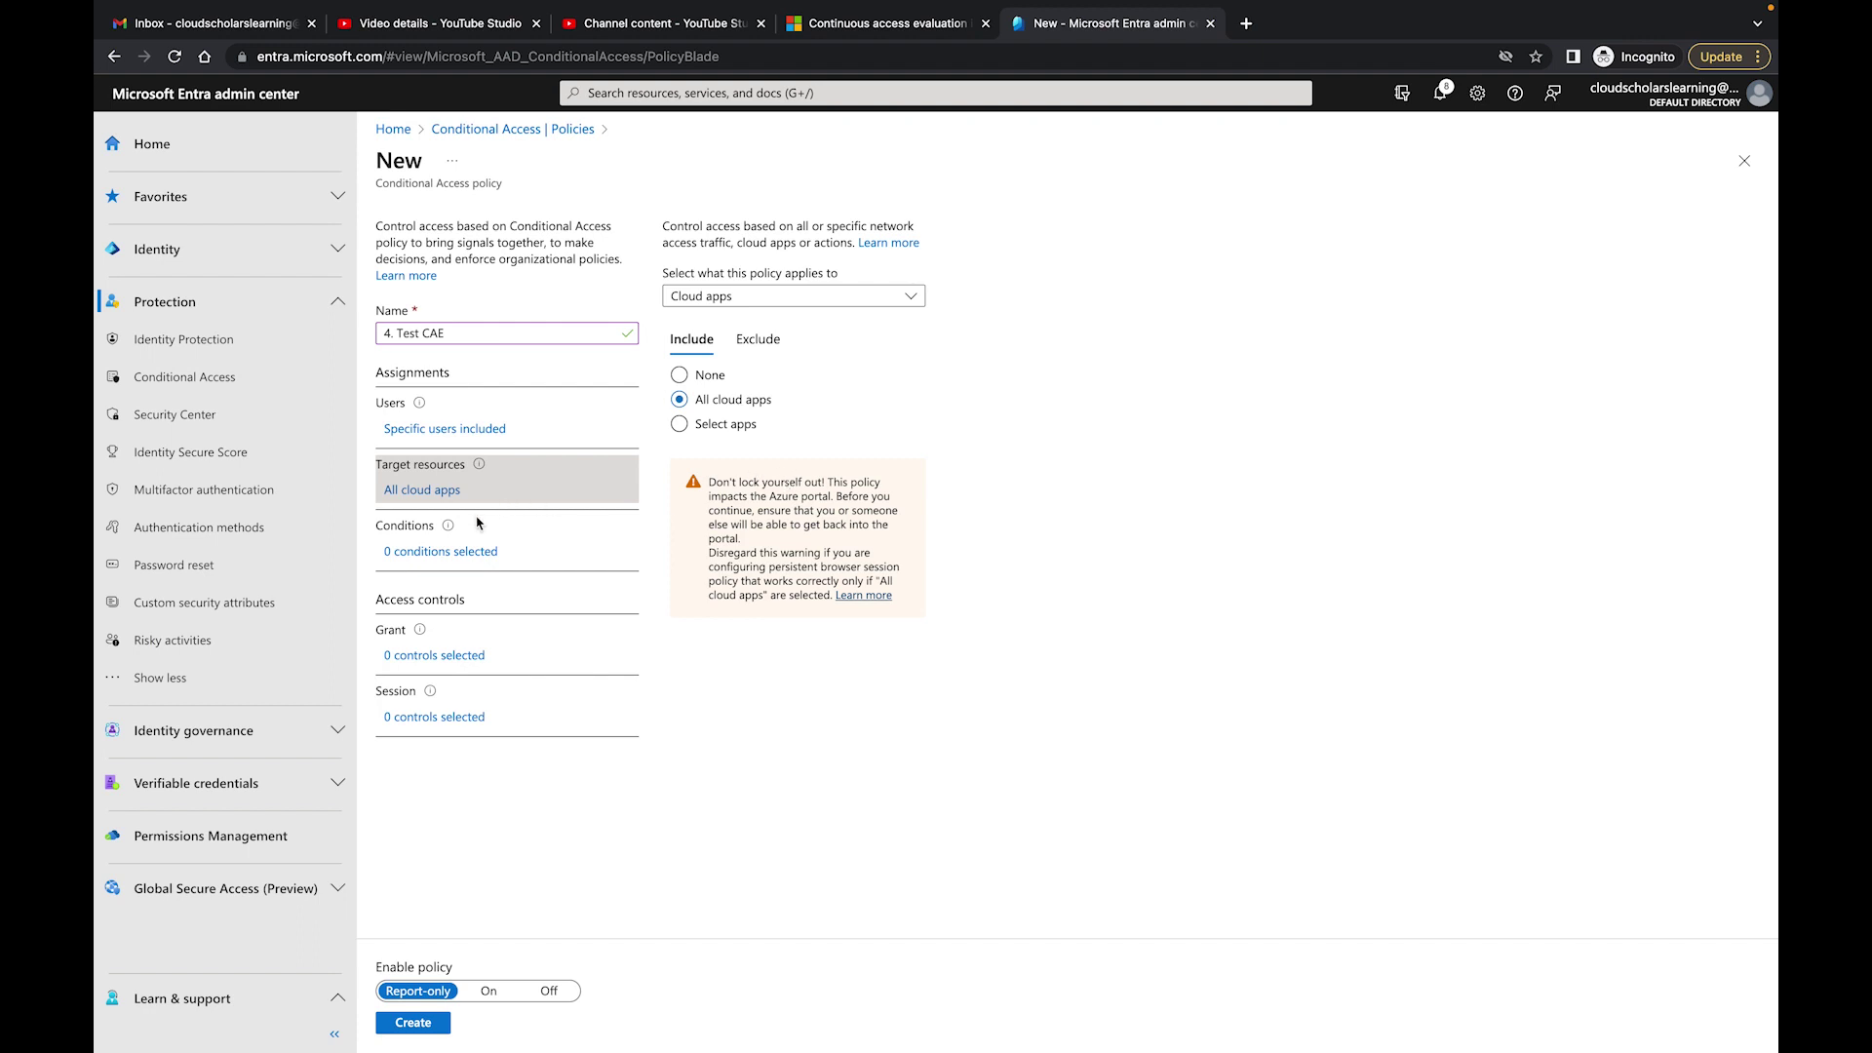
- Configure the policy's locations condition to include any location and exclude the selected location Home_IP
{"action": "left_click", "coordinate": [442, 553]}
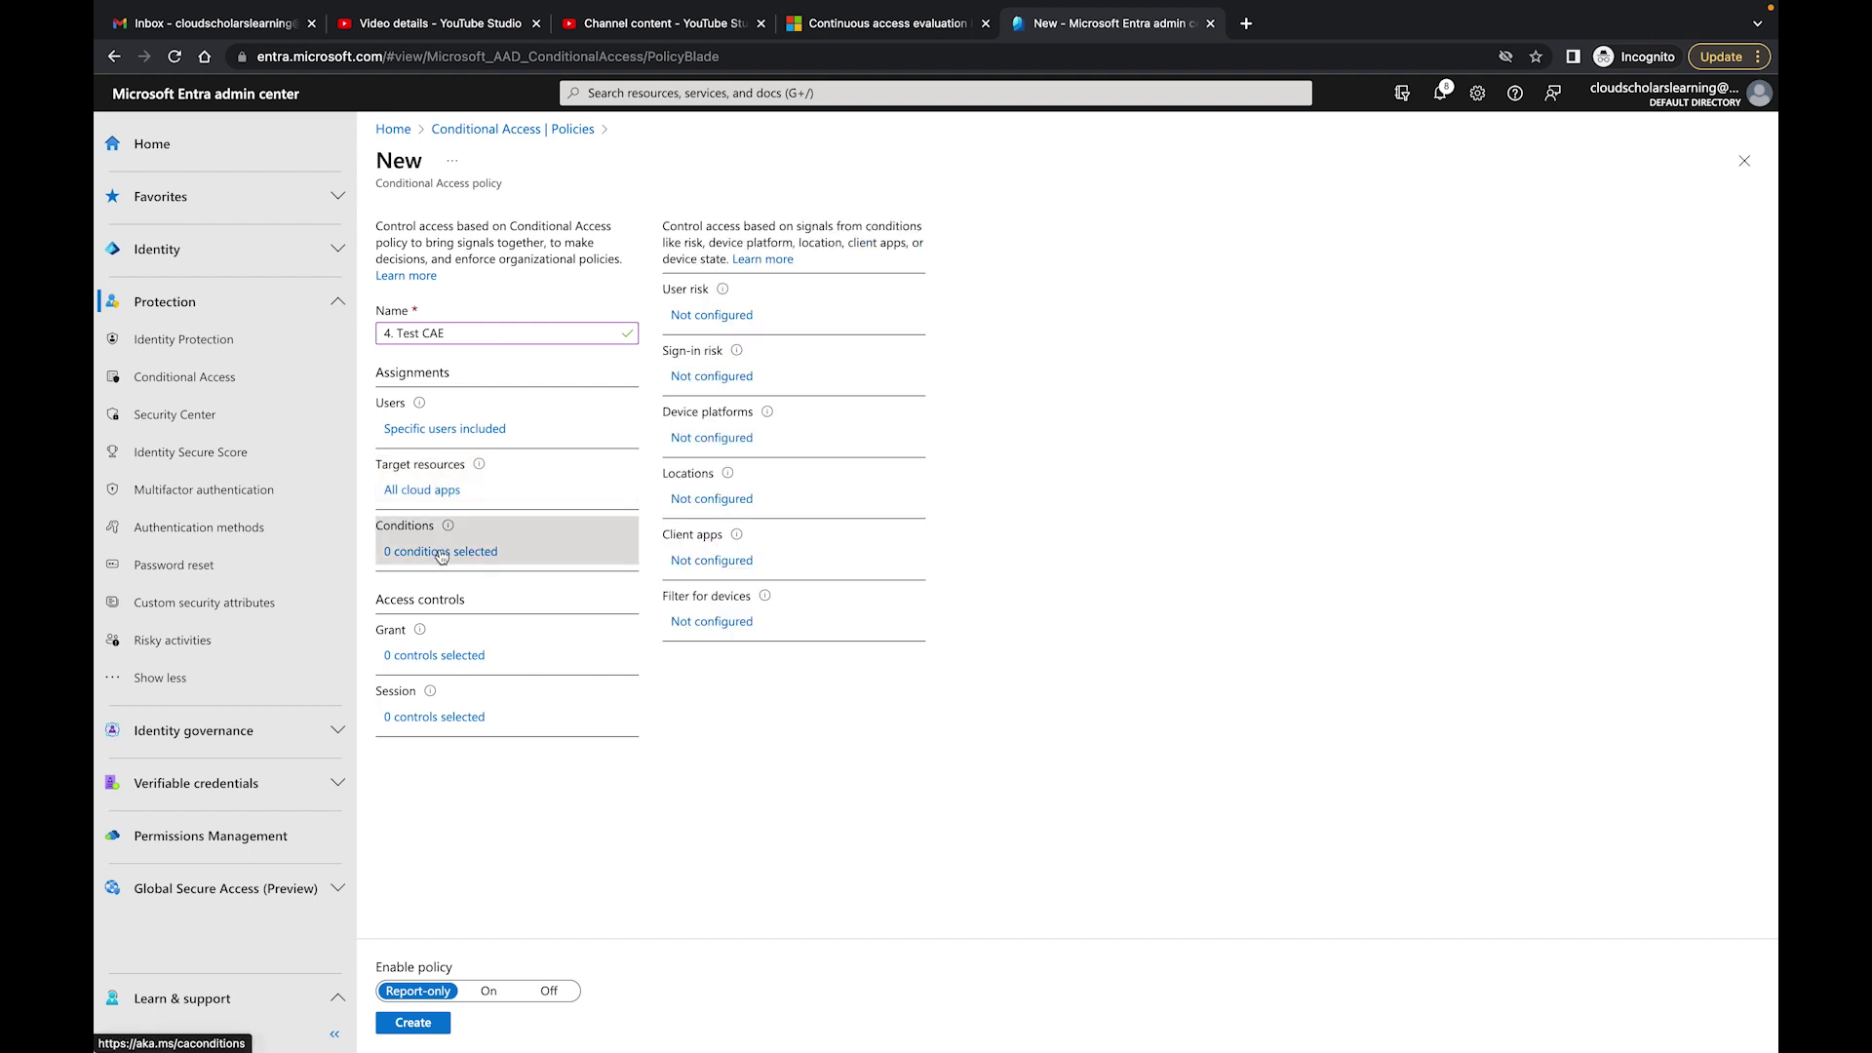
{"action": "left_click", "coordinate": [725, 506]}
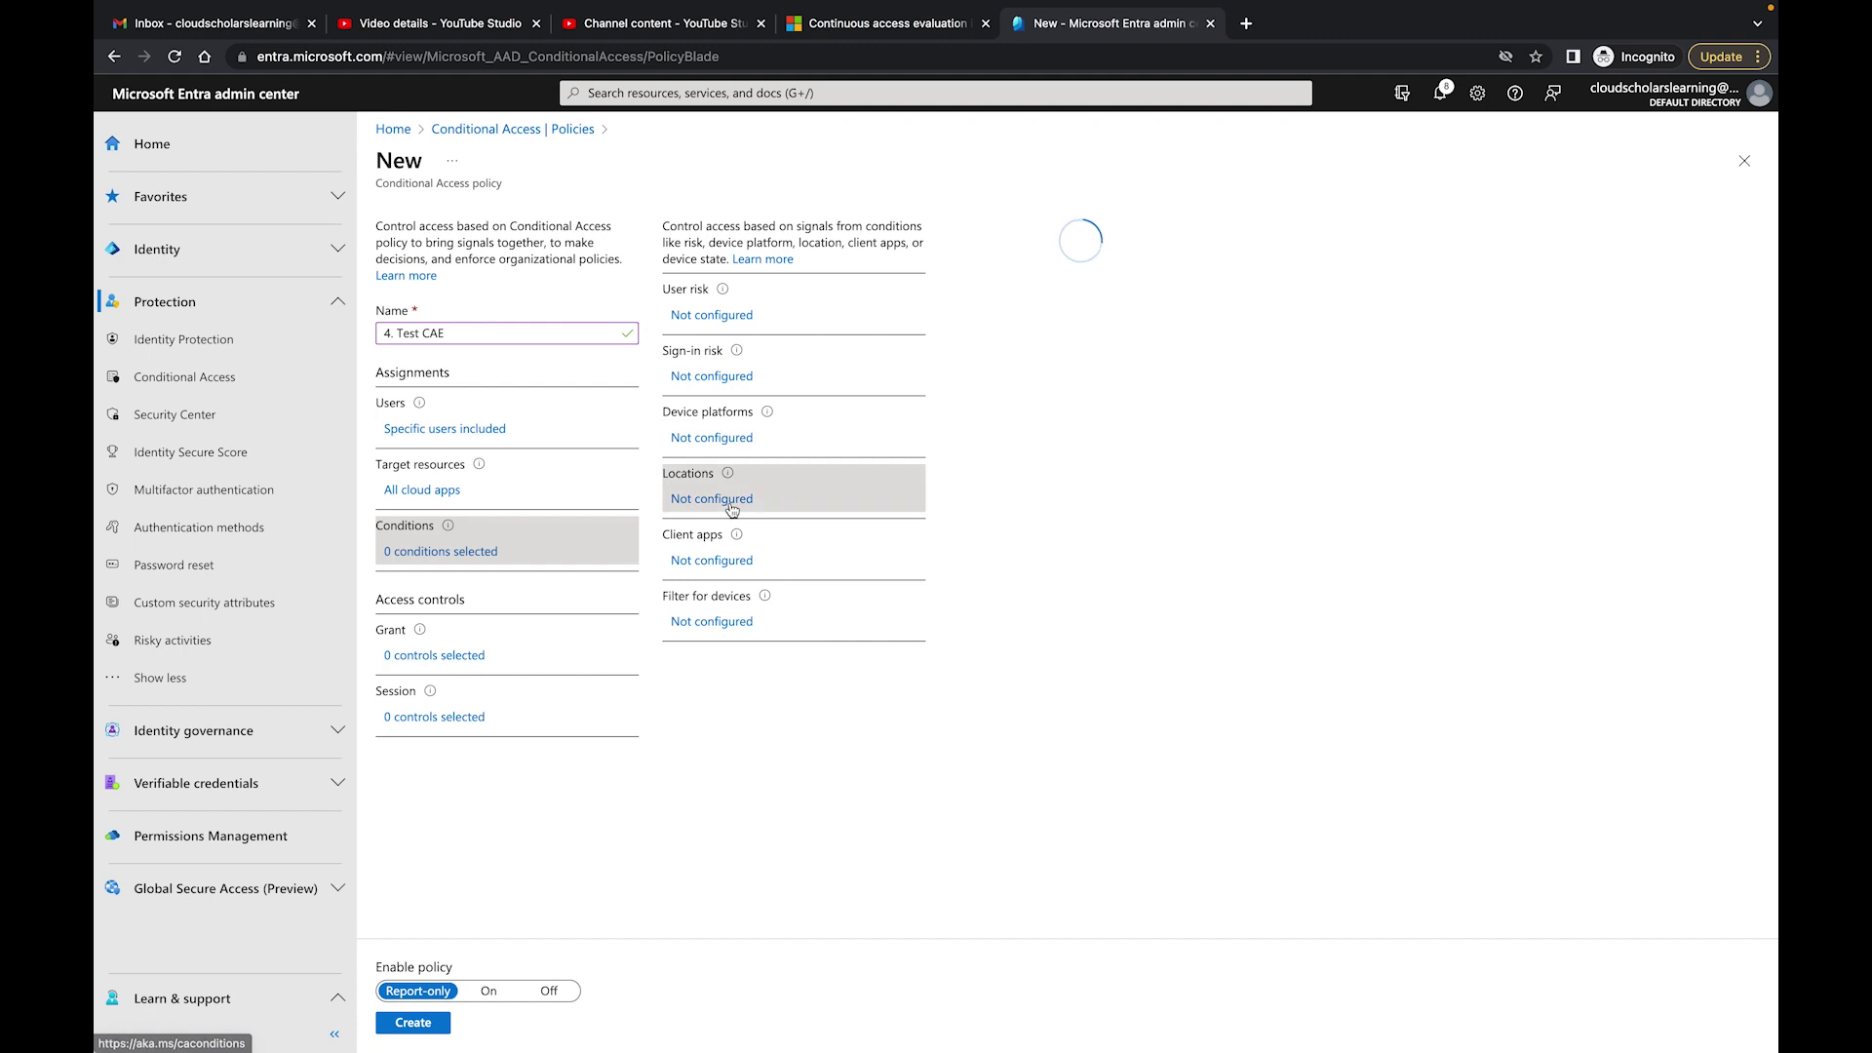
{"action": "left_click", "coordinate": [981, 296]}
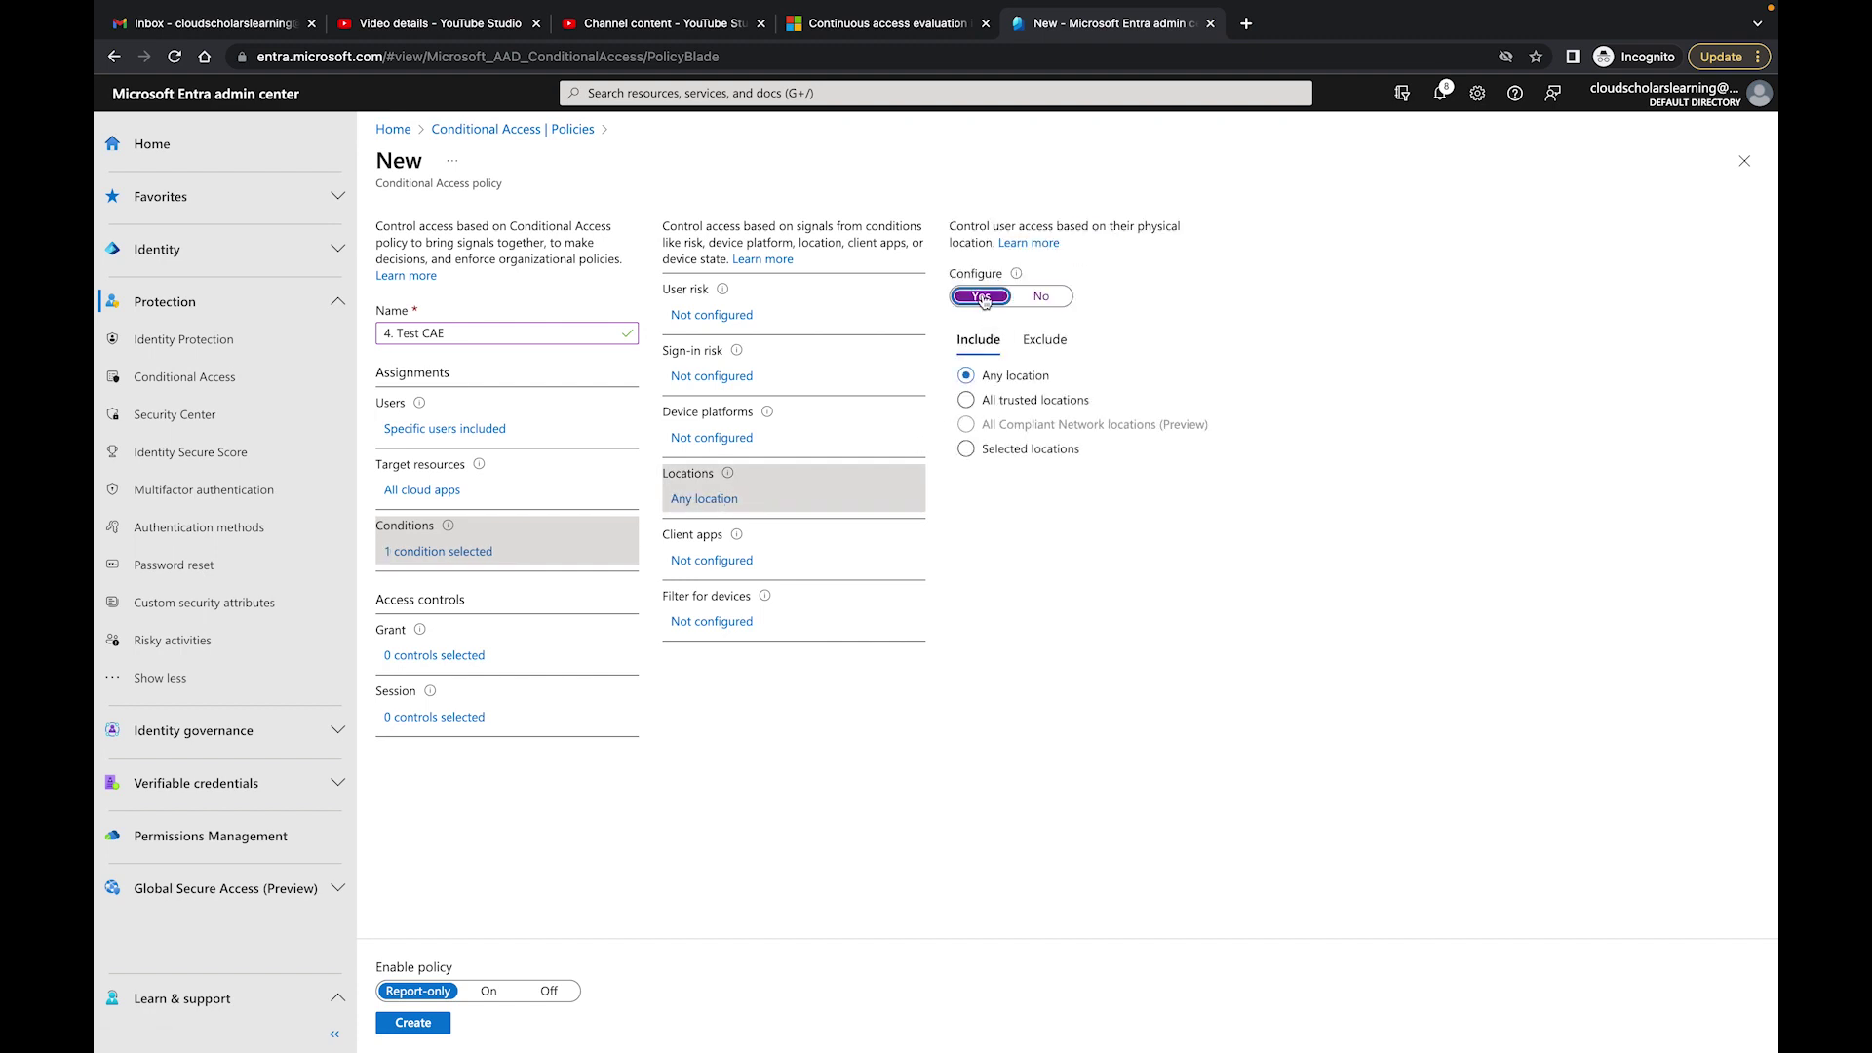
{"action": "left_click", "coordinate": [1046, 353]}
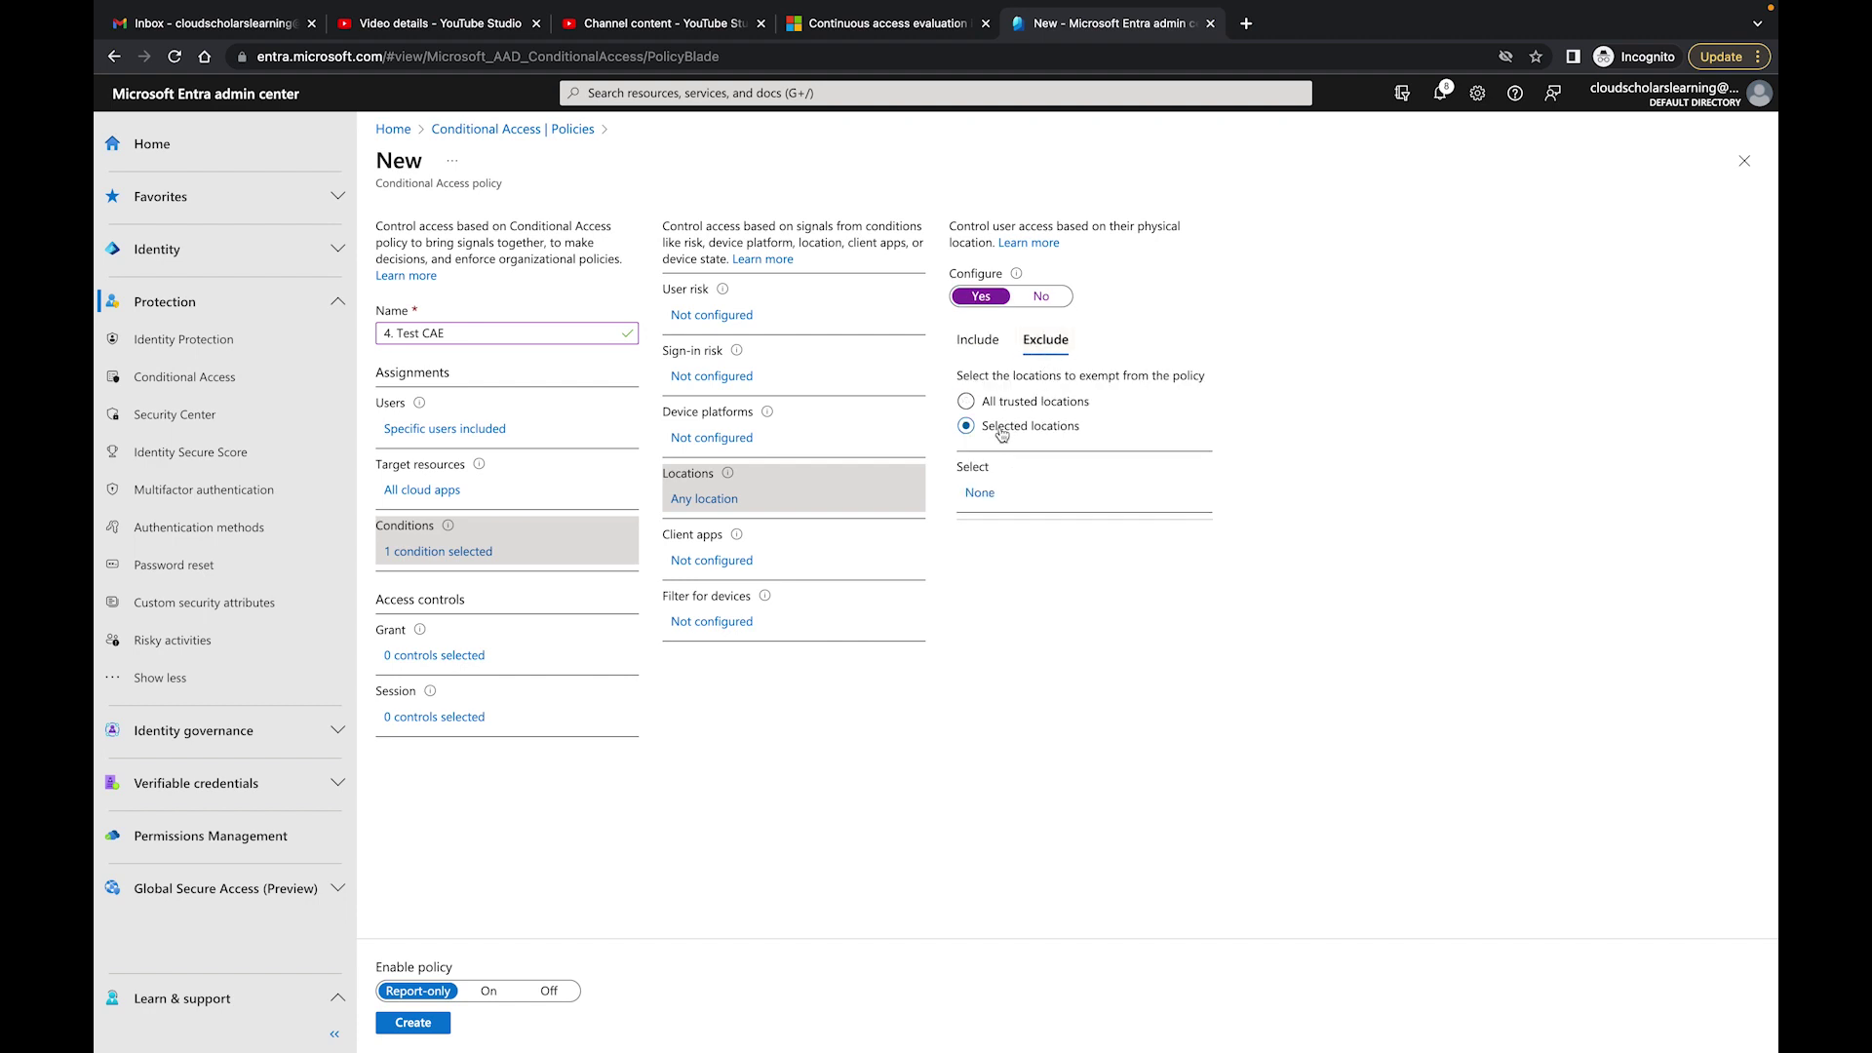
{"action": "left_click", "coordinate": [980, 494]}
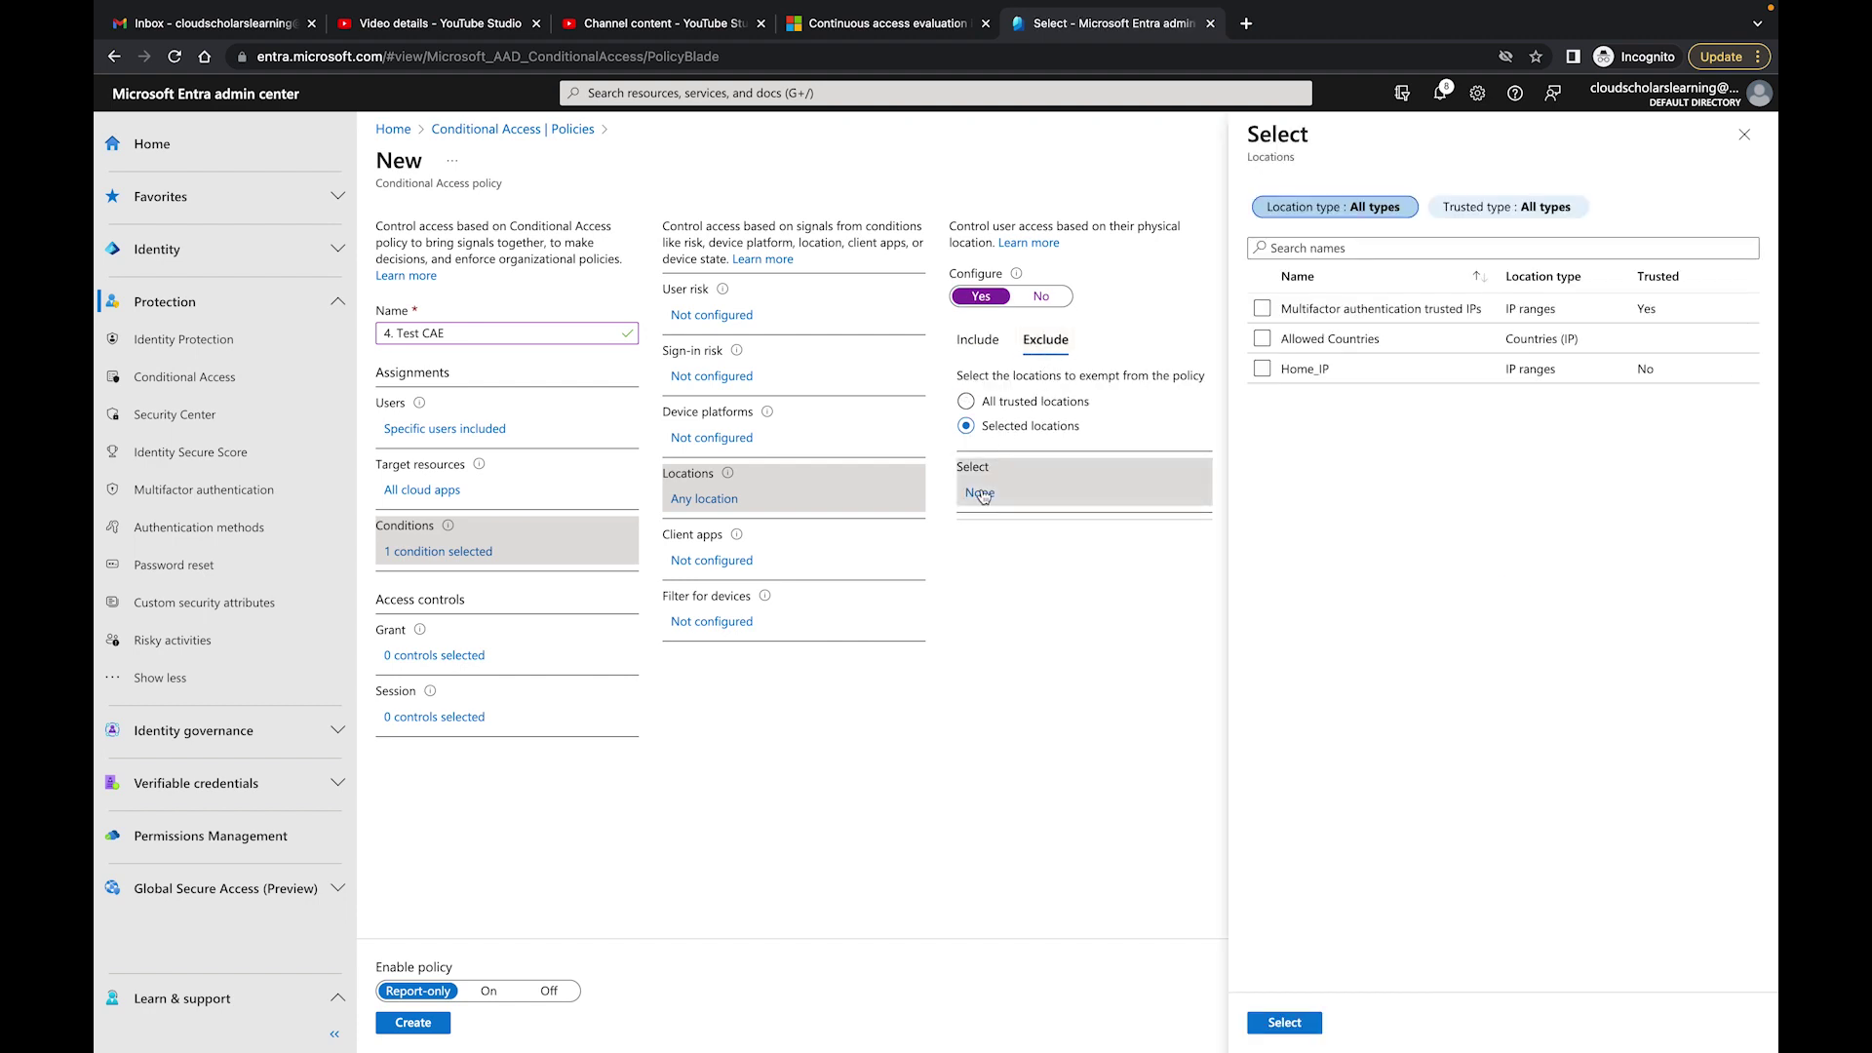
{"action": "left_click", "coordinate": [1261, 373]}
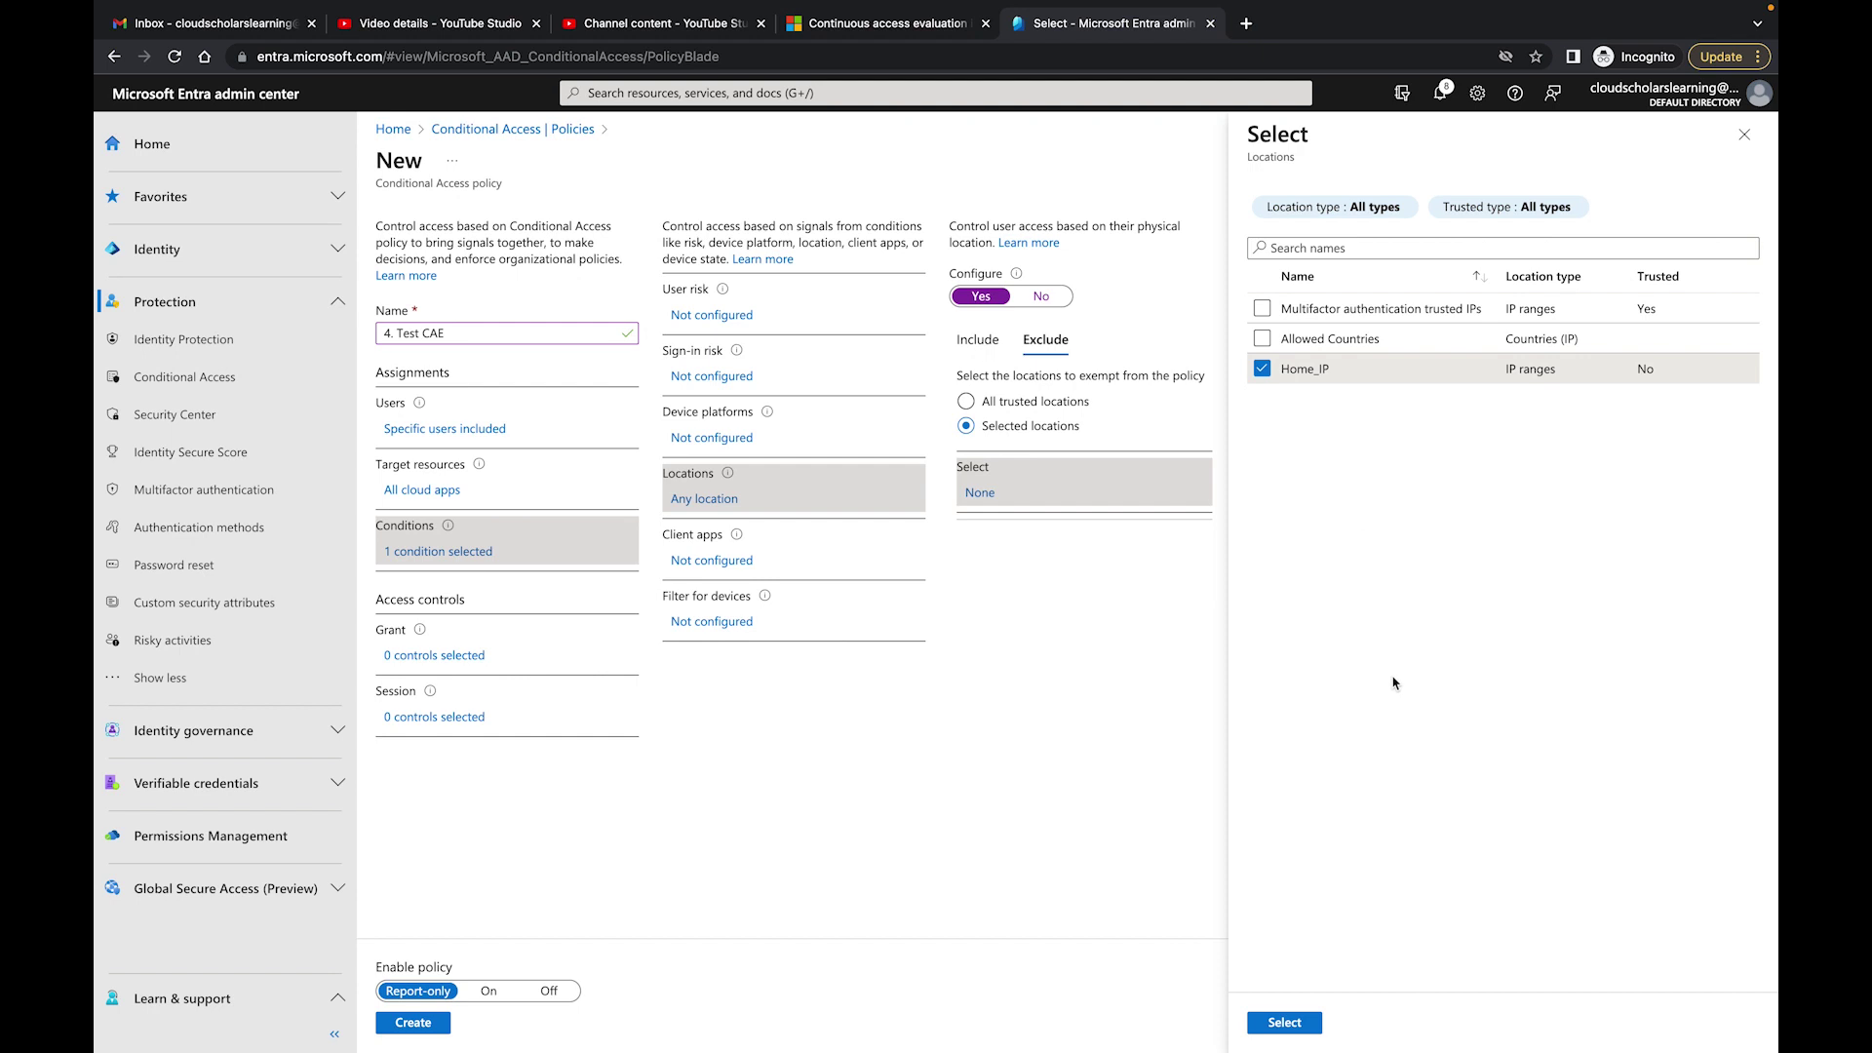
{"action": "left_click", "coordinate": [1283, 1020]}
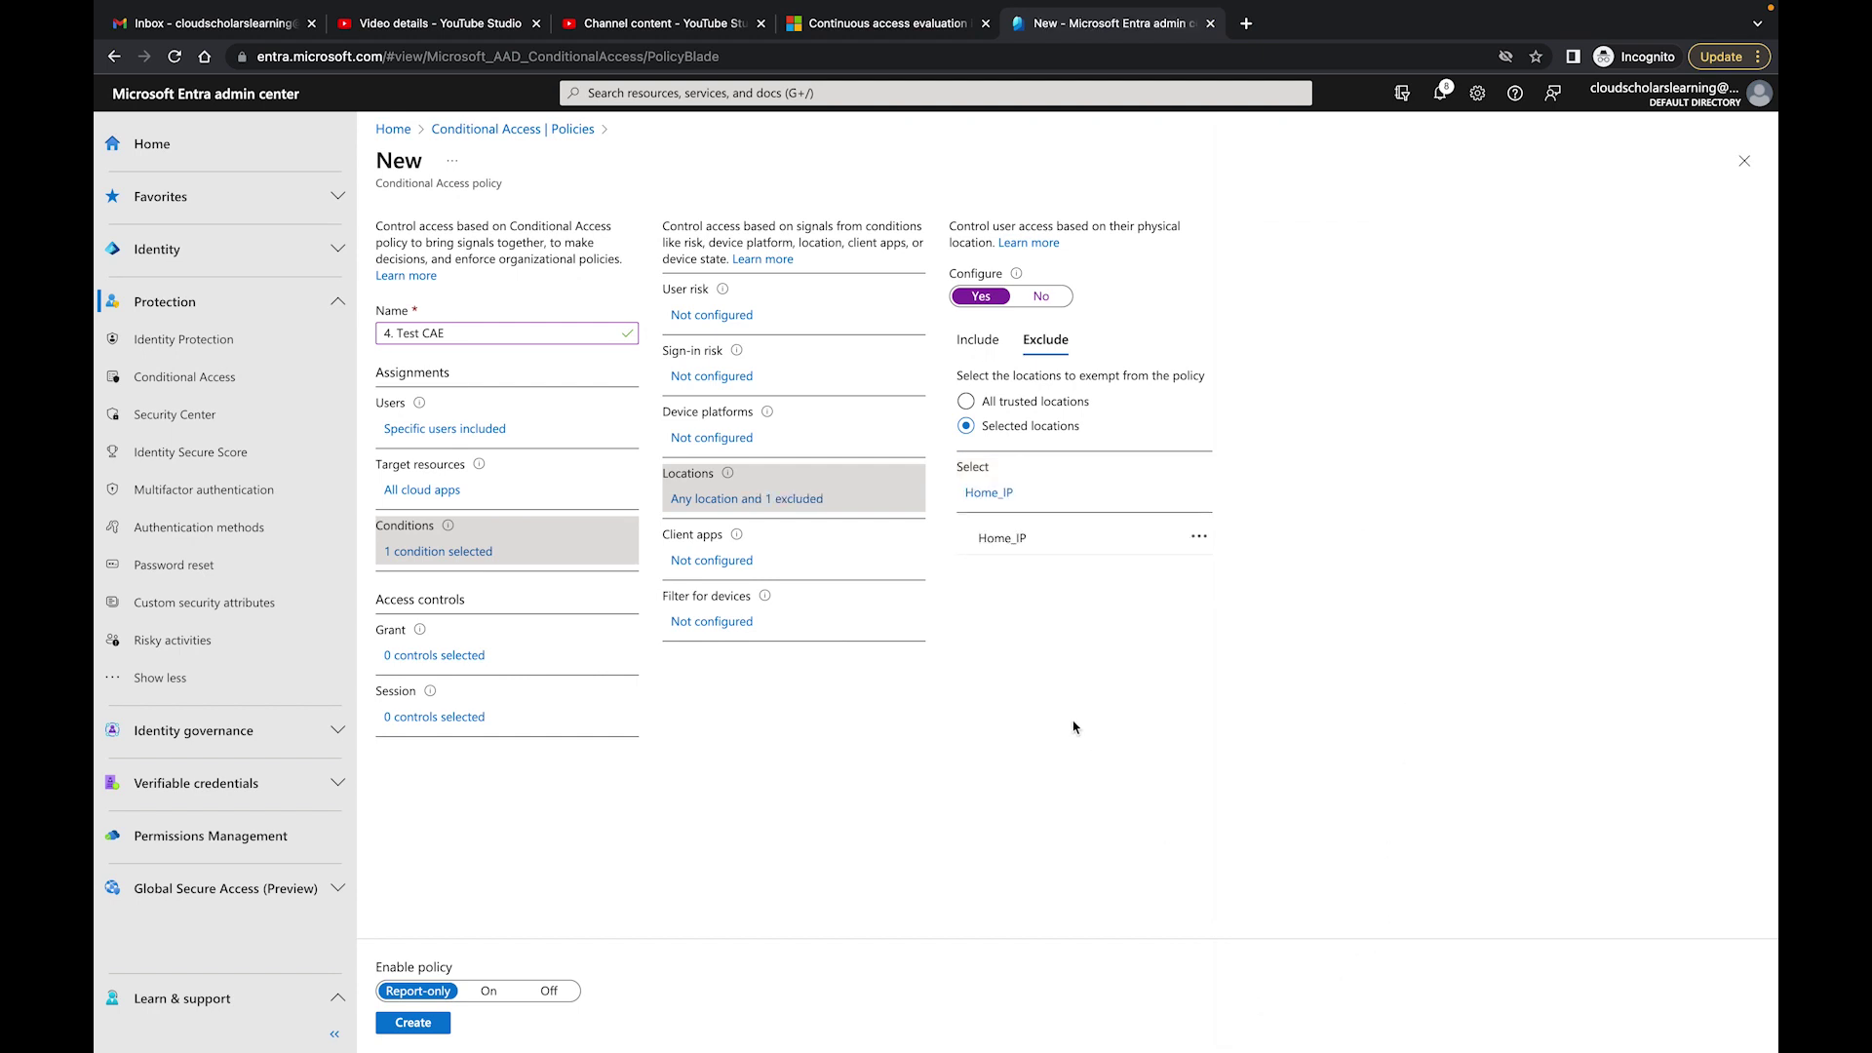
- Set the policy's grant control to block access
{"action": "left_click", "coordinate": [425, 657]}
{"action": "left_click", "coordinate": [1521, 253]}
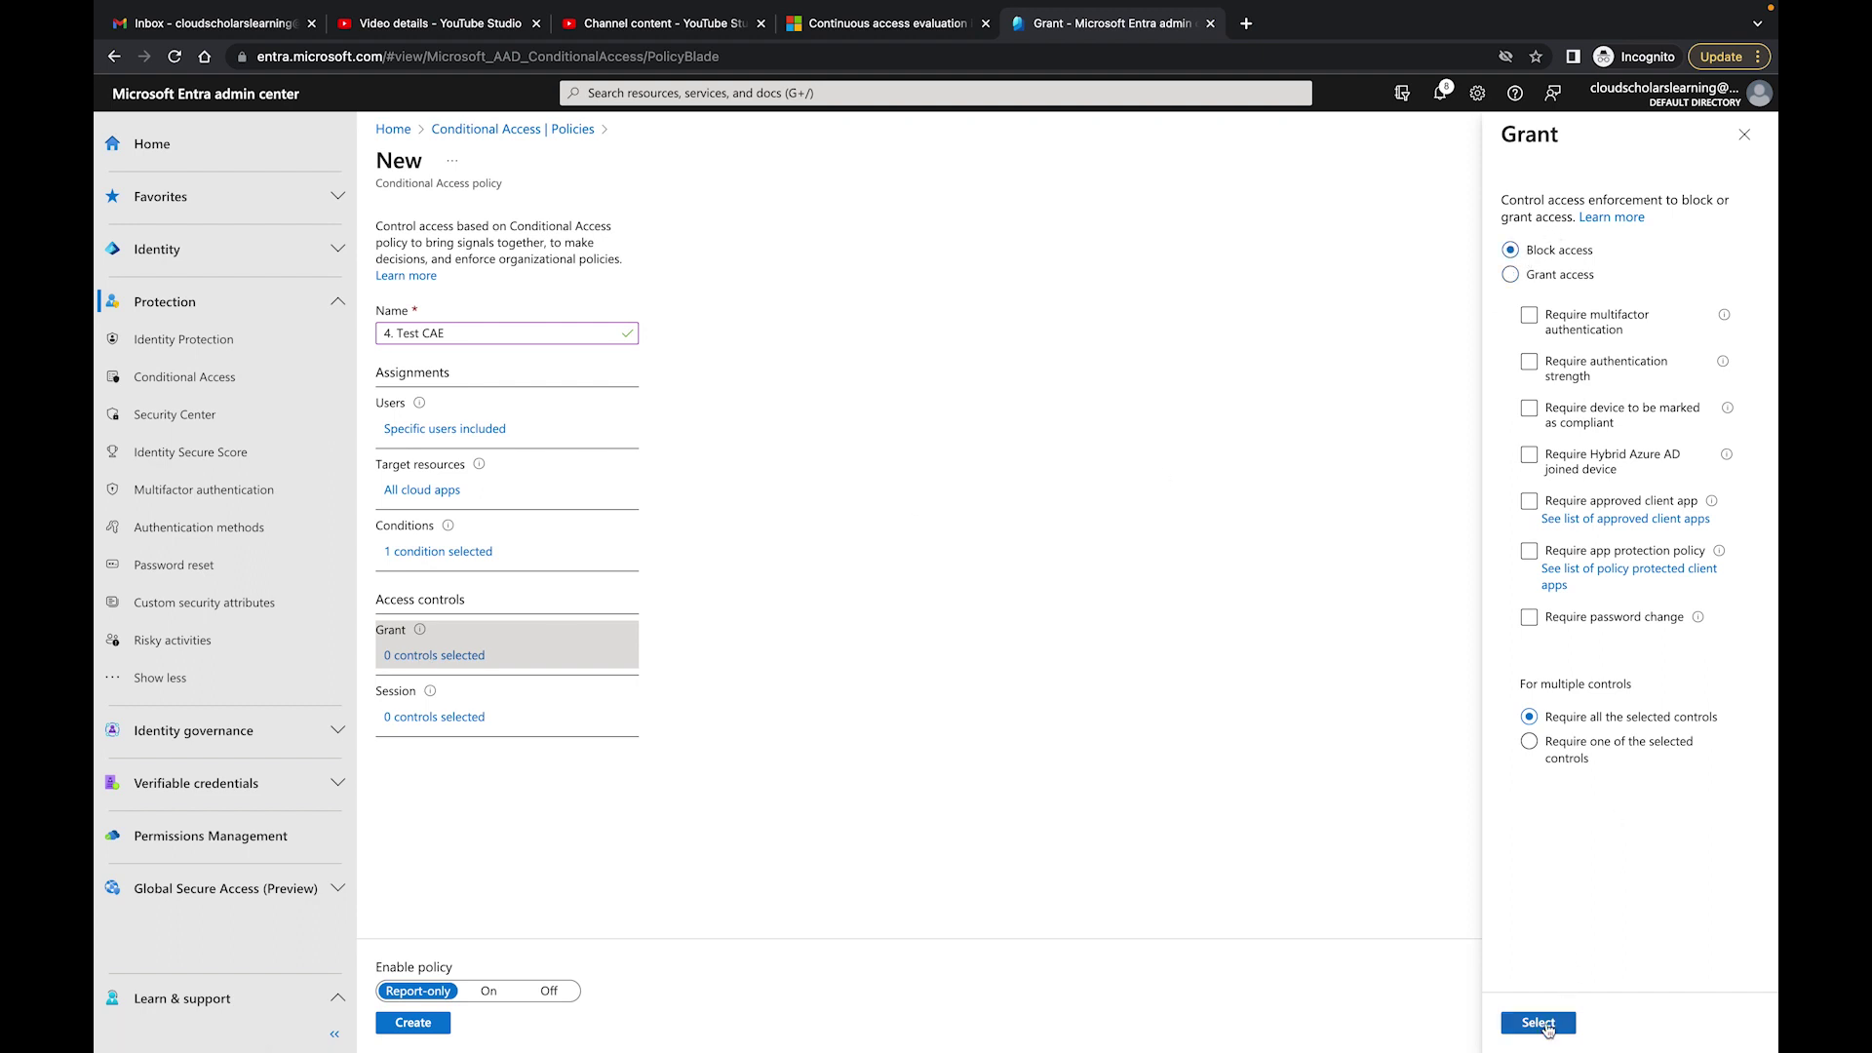
{"action": "left_click", "coordinate": [1538, 1022]}
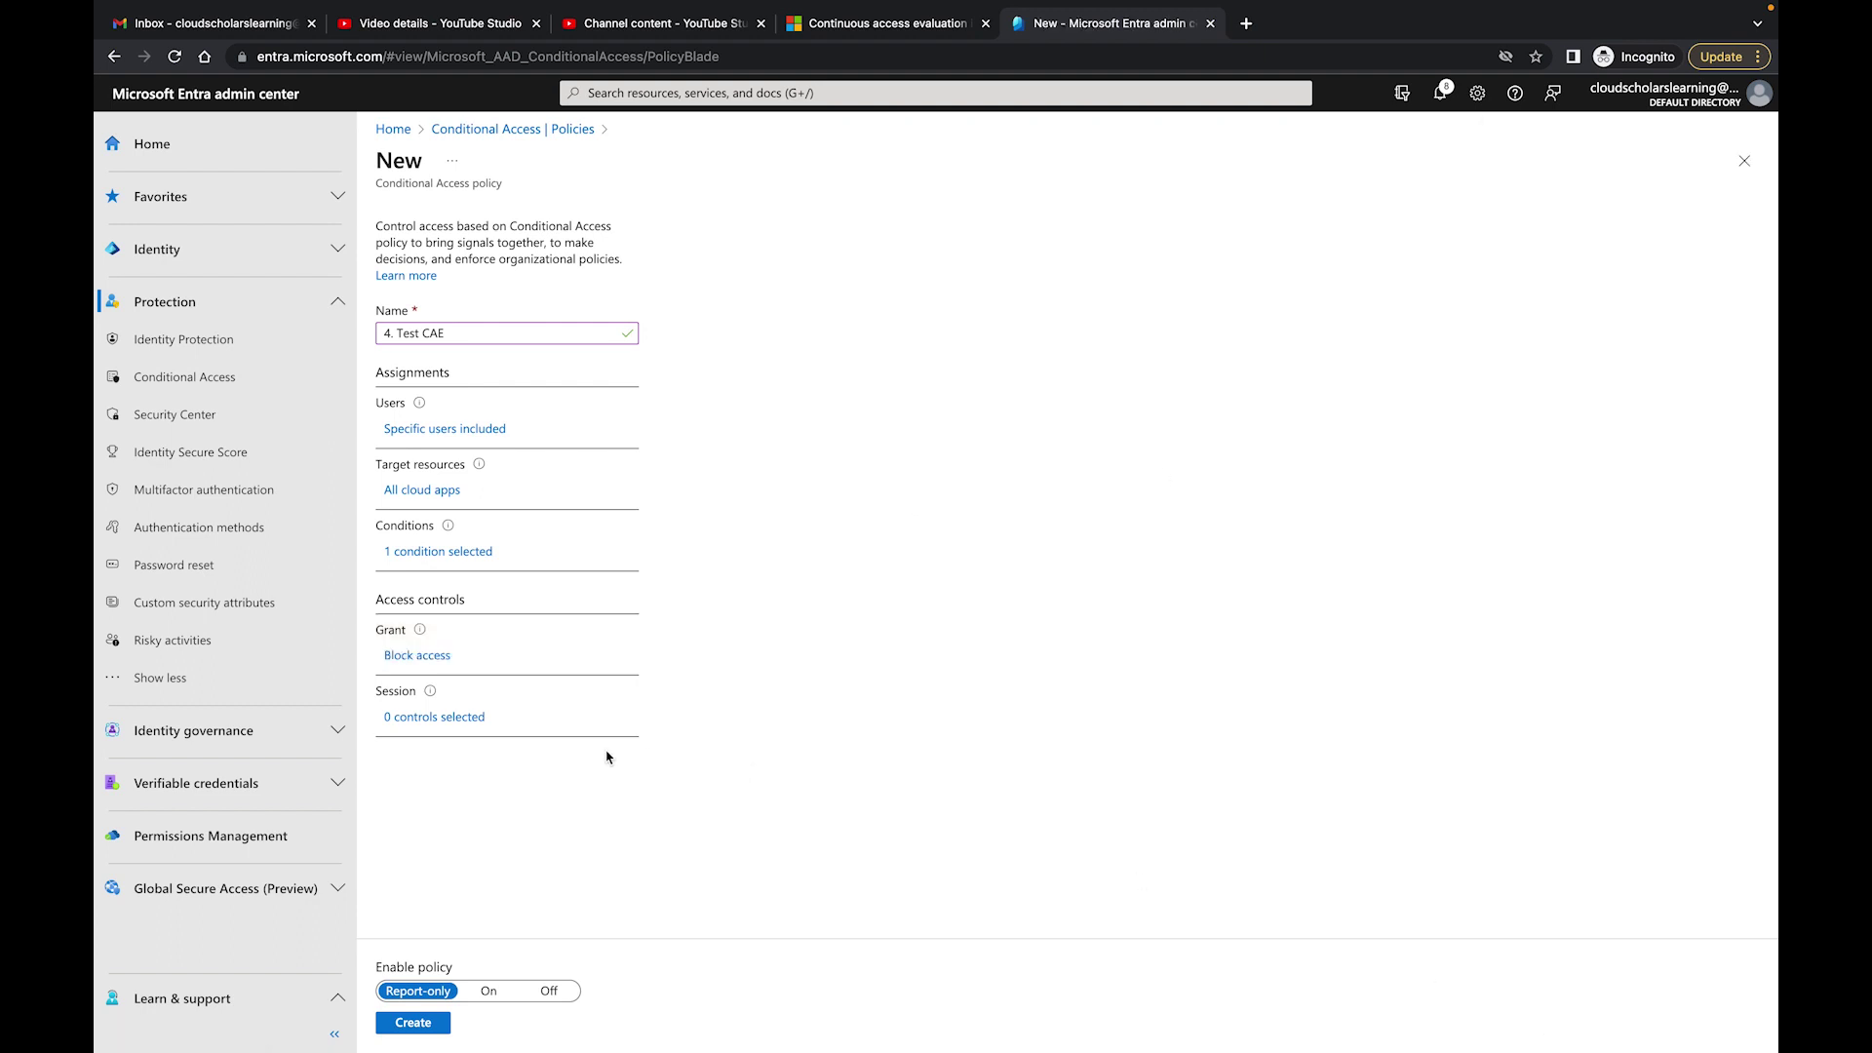
- Customize continuous access evaluation in the policy's session controls to strictly enforce location policies
{"action": "left_click", "coordinate": [433, 718]}
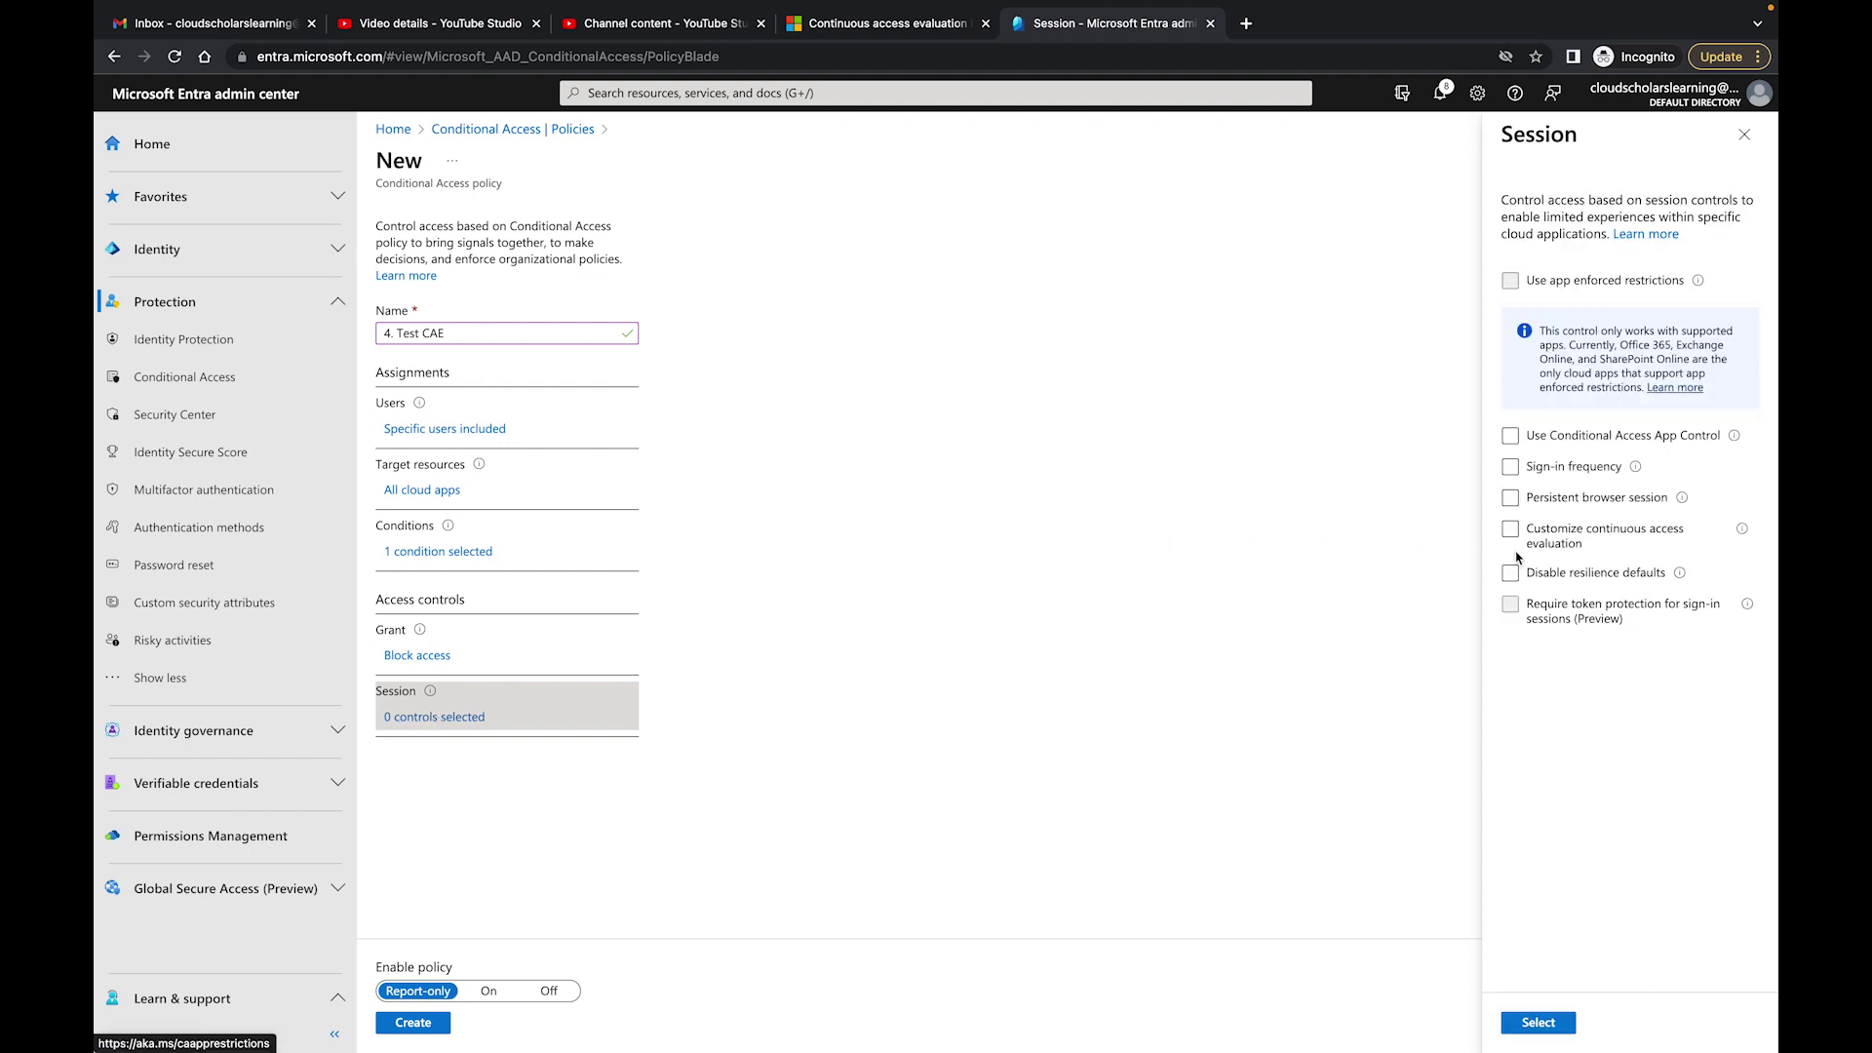
{"action": "left_click", "coordinate": [1583, 536]}
{"action": "left_click", "coordinate": [1614, 544]}
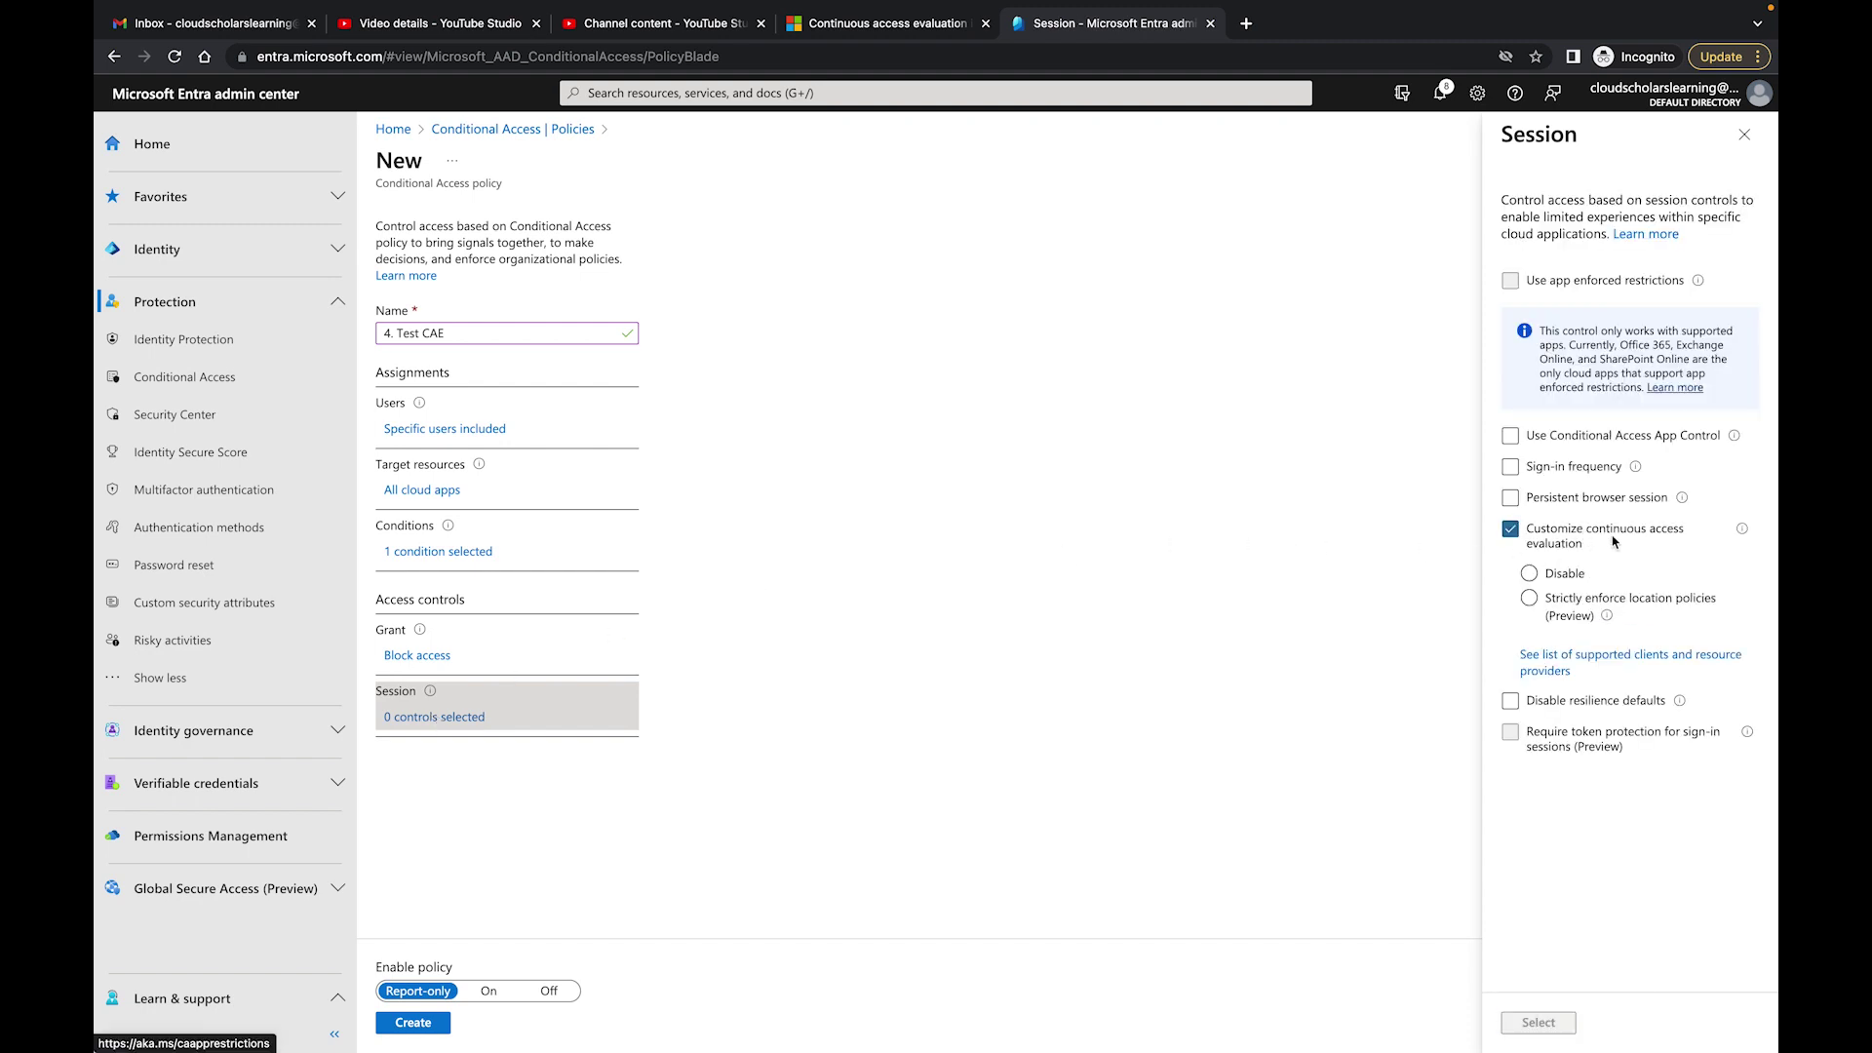
{"action": "left_click", "coordinate": [1570, 610]}
{"action": "scroll", "coordinate": [1570, 610], "scroll_direction": "up", "scroll_amount": 5}
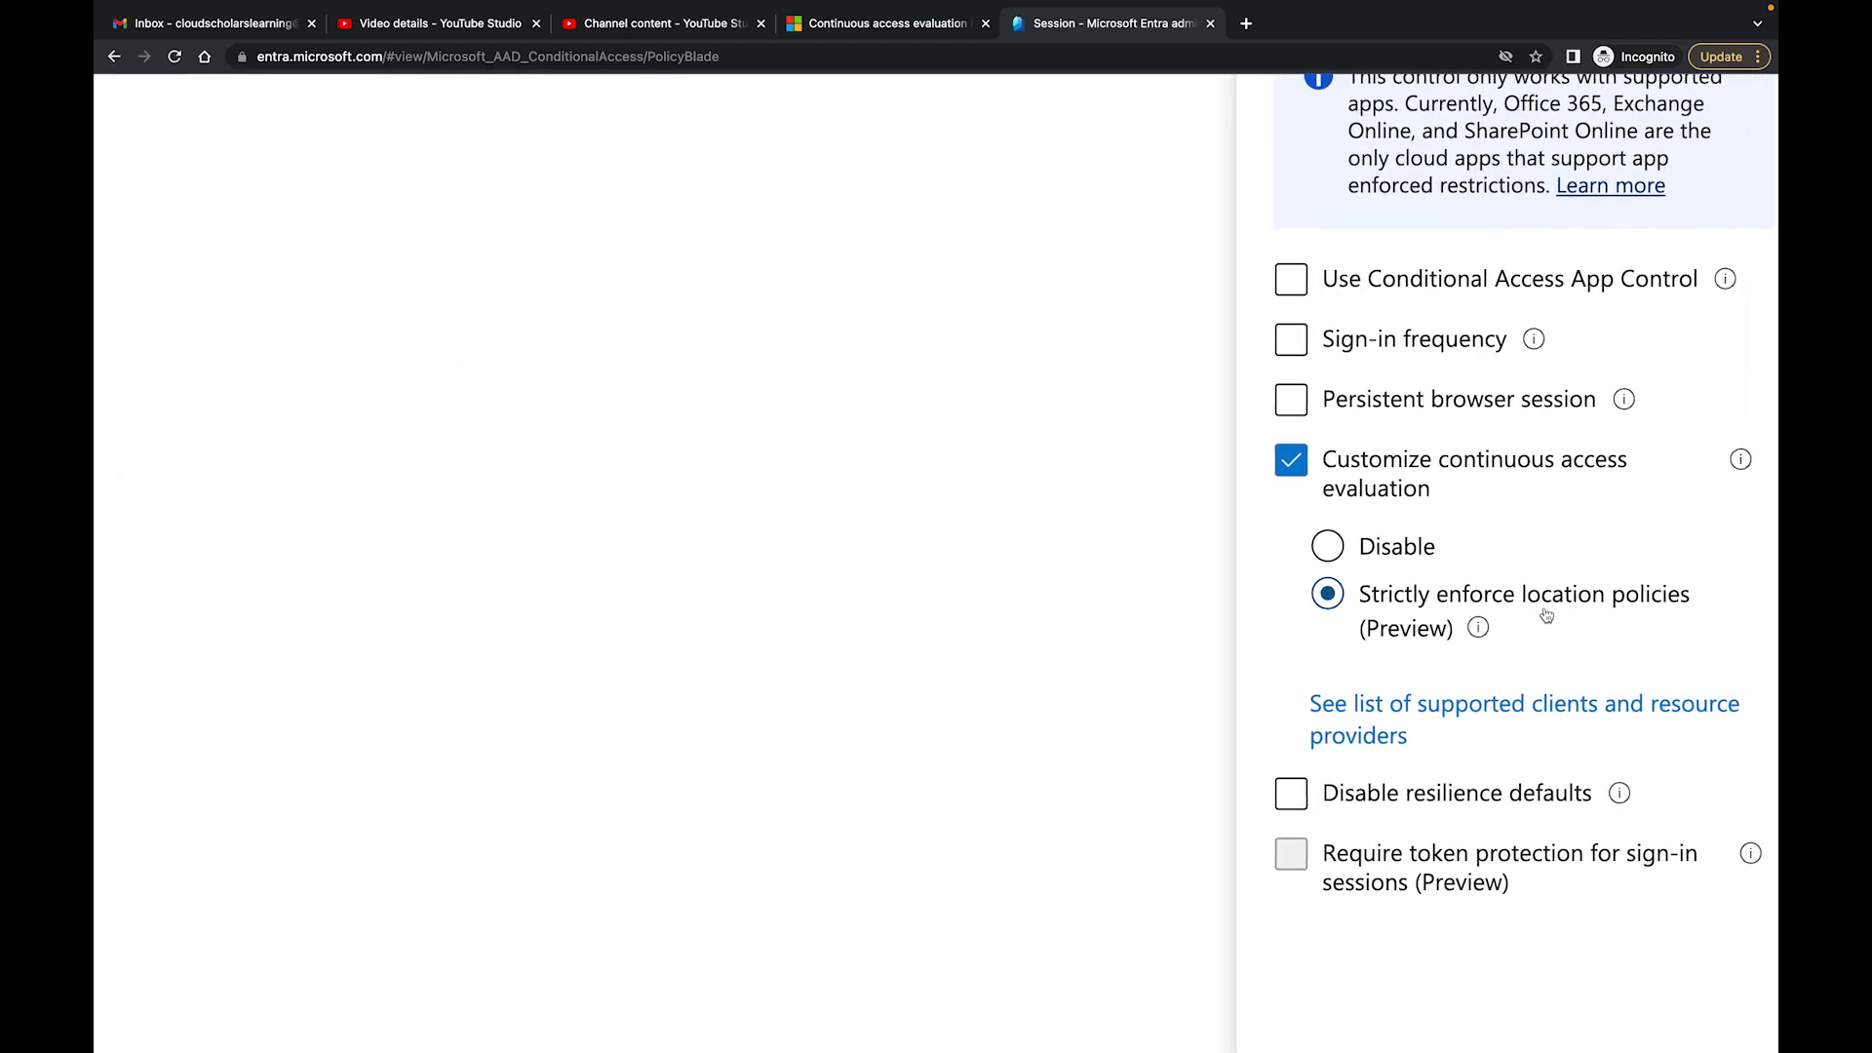
{"action": "mouse_move", "coordinate": [1480, 632]}
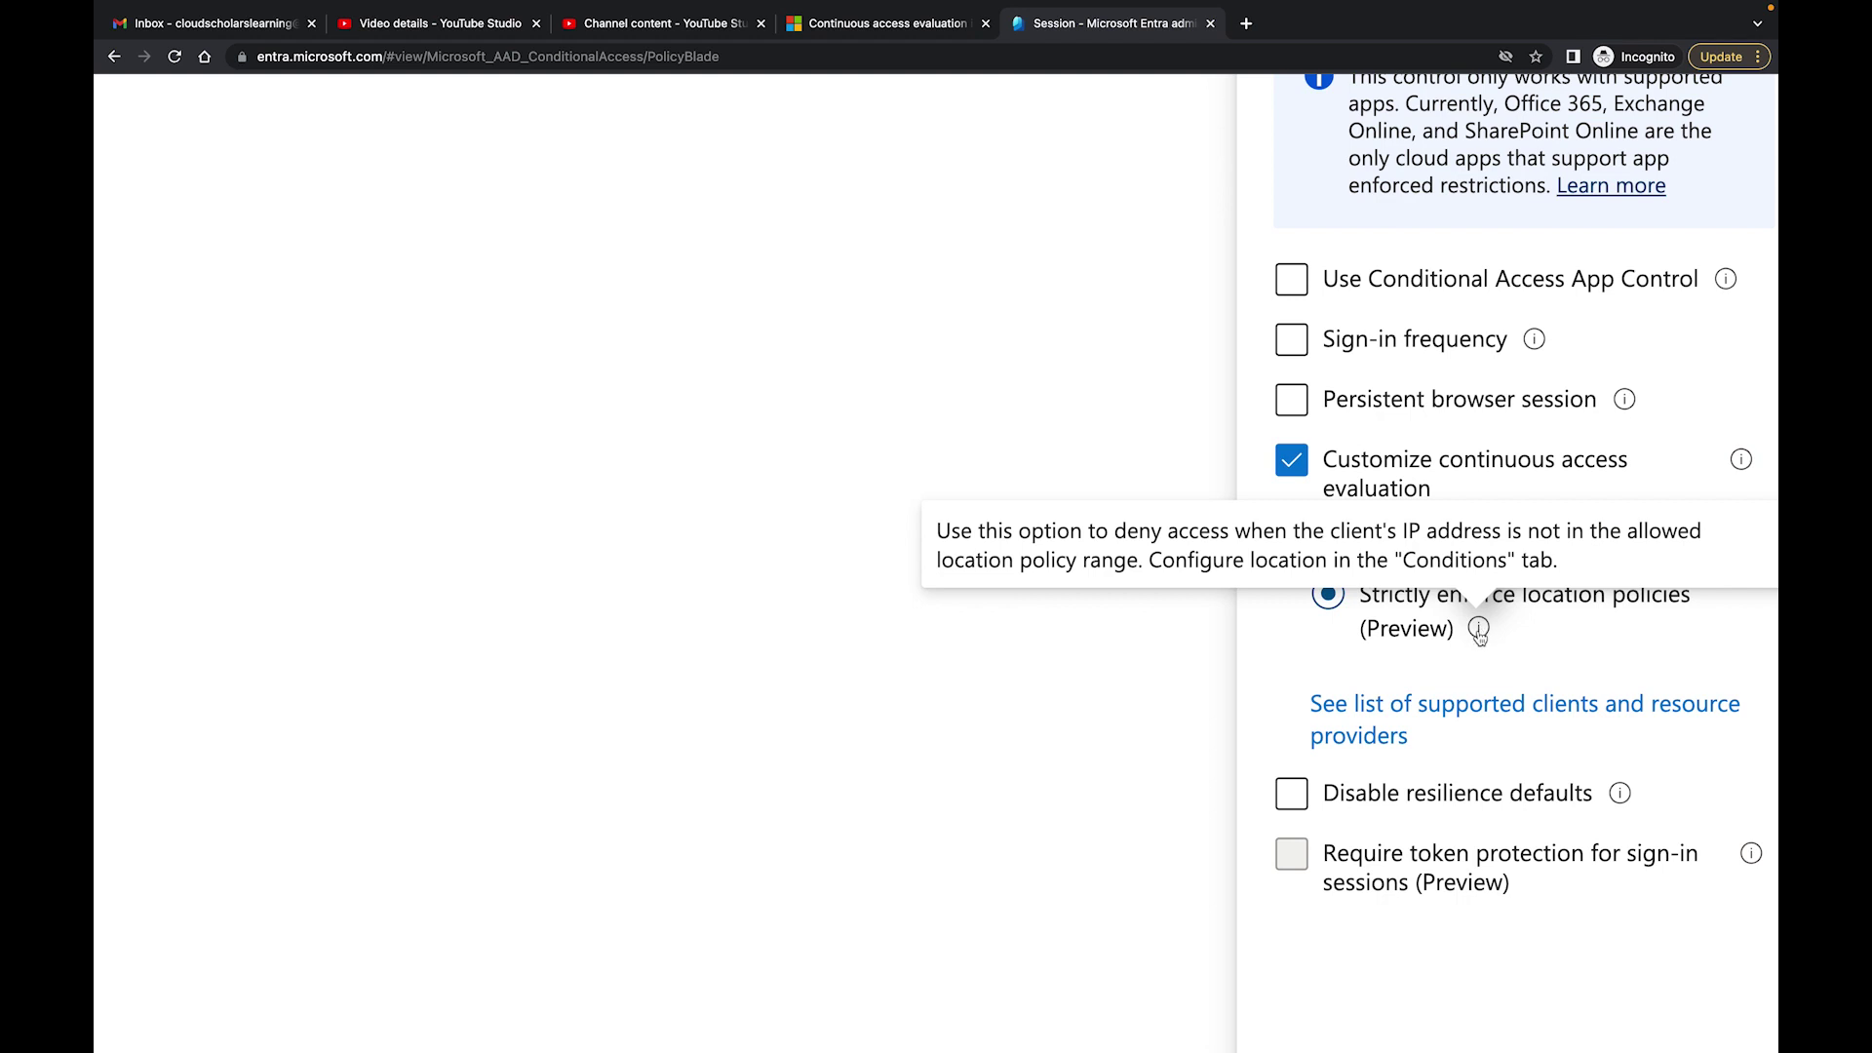
{"action": "scroll", "coordinate": [1464, 658], "scroll_direction": "down", "scroll_amount": 3}
{"action": "scroll", "coordinate": [1464, 658], "scroll_direction": "down", "scroll_amount": 5}
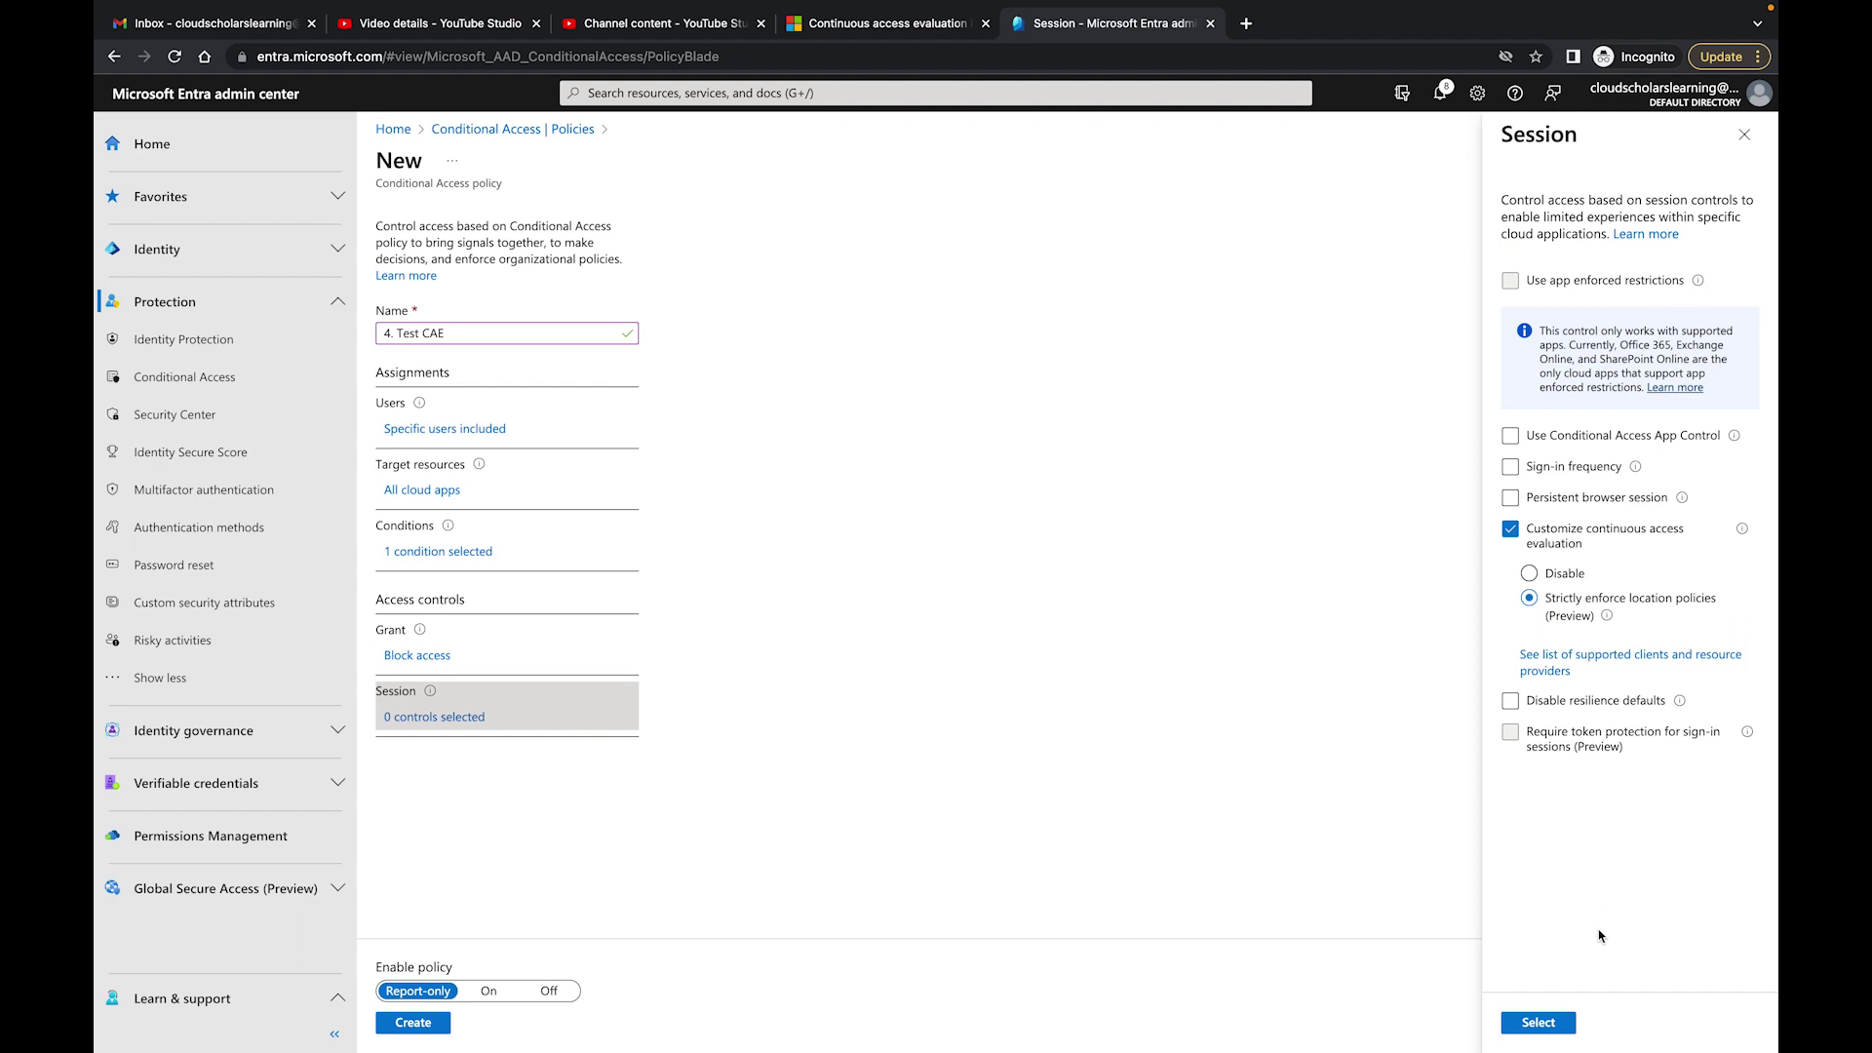
{"action": "left_click", "coordinate": [1532, 1023]}
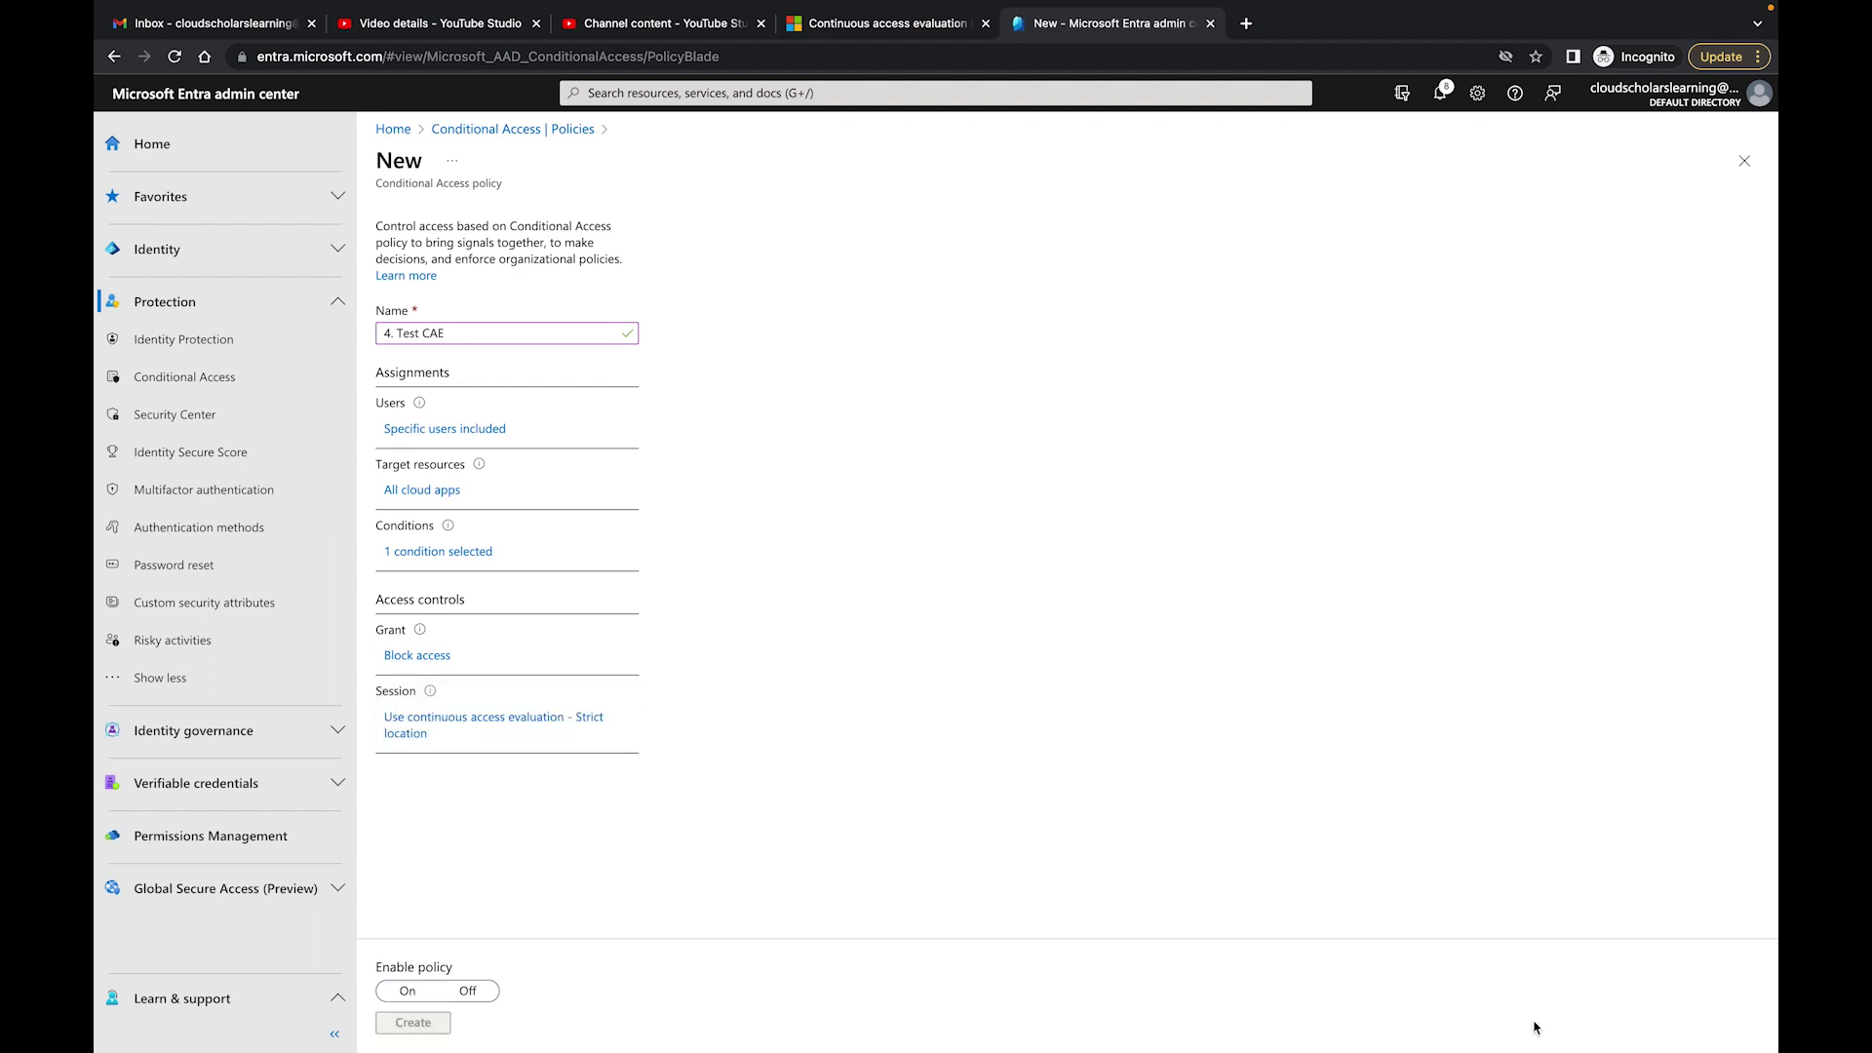
- Set the policy's enable state to On and create the policy
{"action": "left_click", "coordinate": [403, 995]}
{"action": "left_click", "coordinate": [434, 1020]}
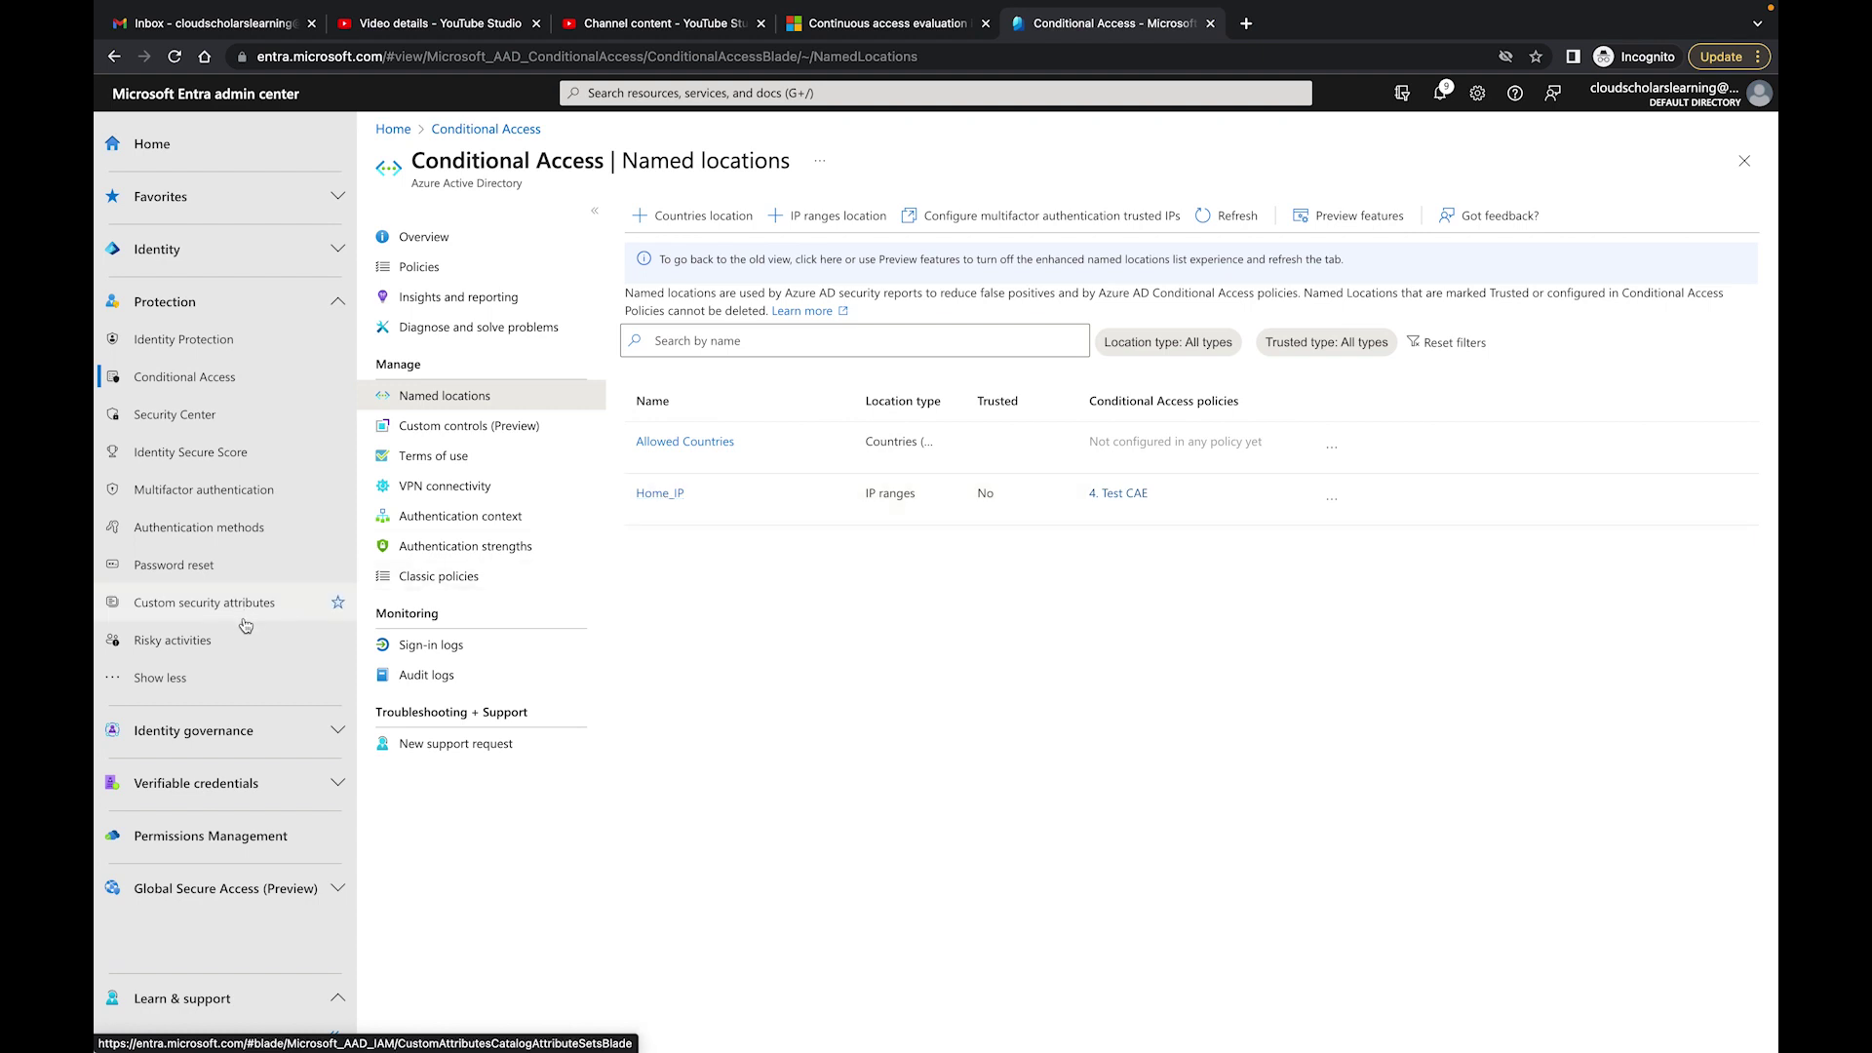
- Open the sign-in logs in the Identity section's monitoring and health area
{"action": "left_click", "coordinate": [202, 247]}
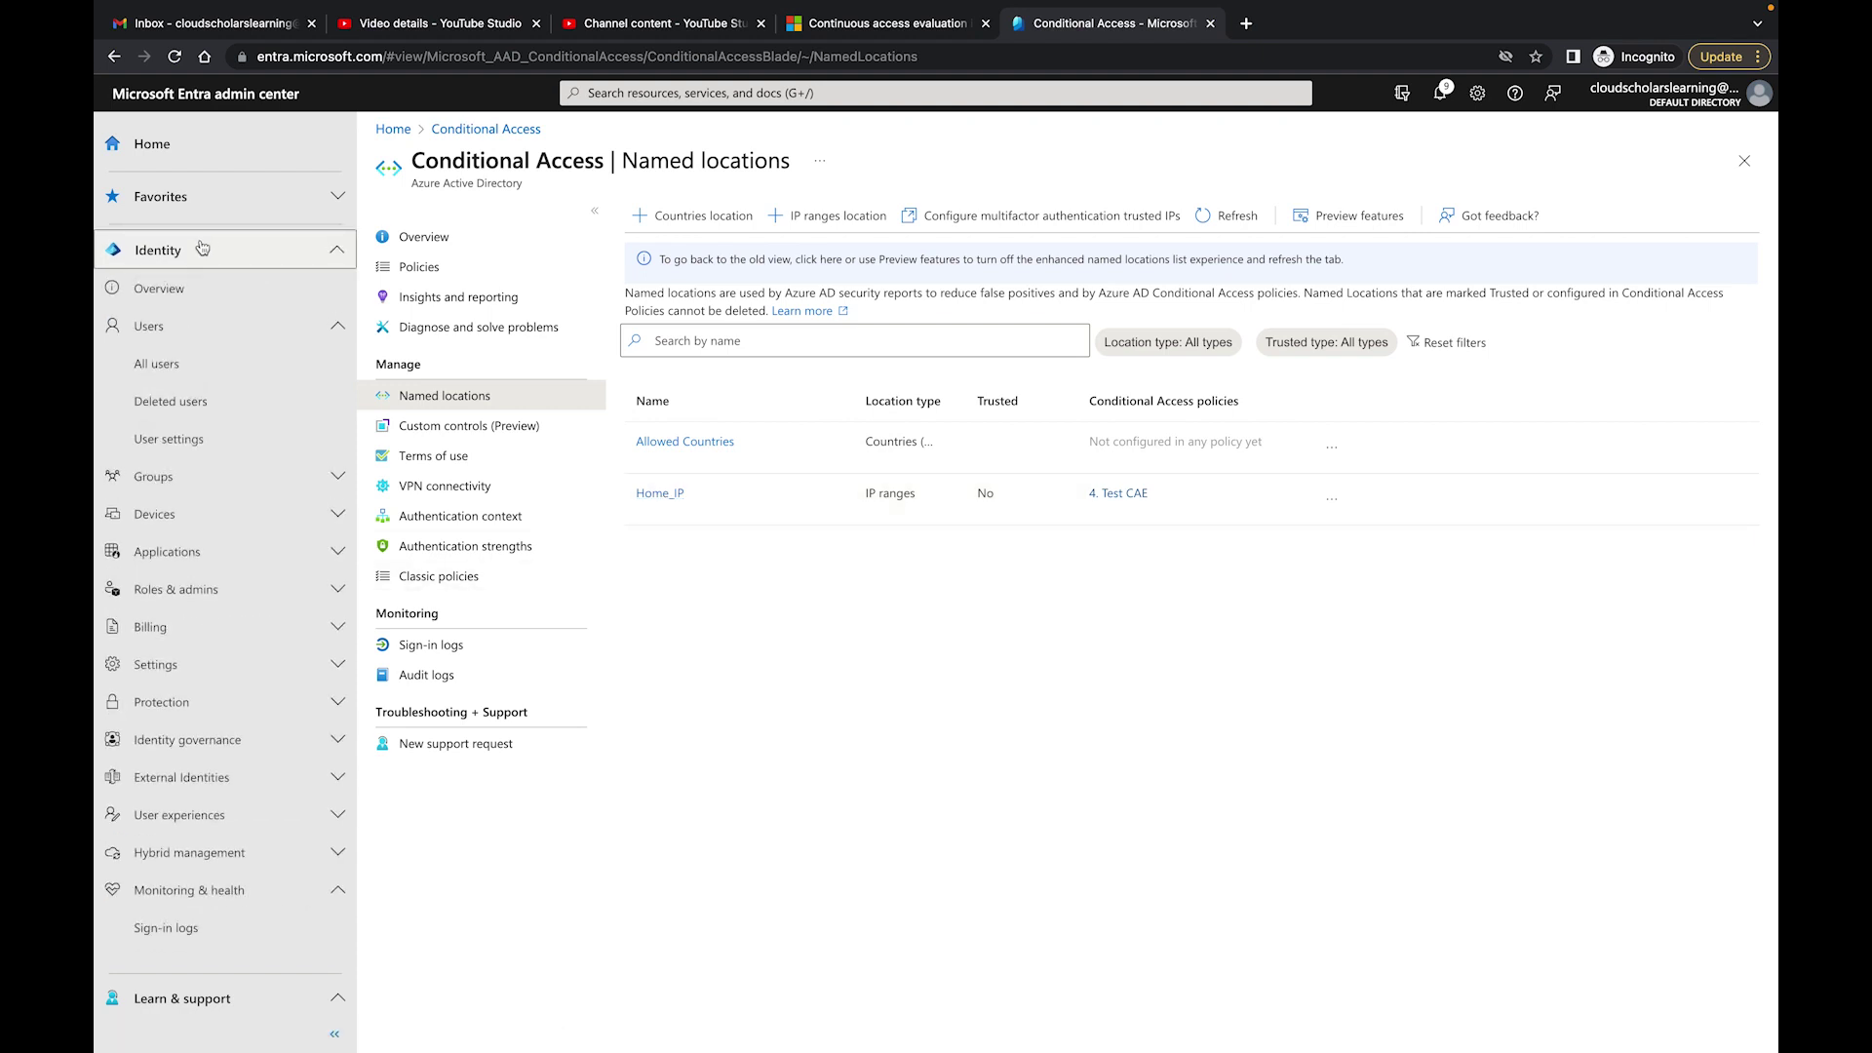
{"action": "scroll", "coordinate": [234, 526], "scroll_direction": "down", "scroll_amount": 3}
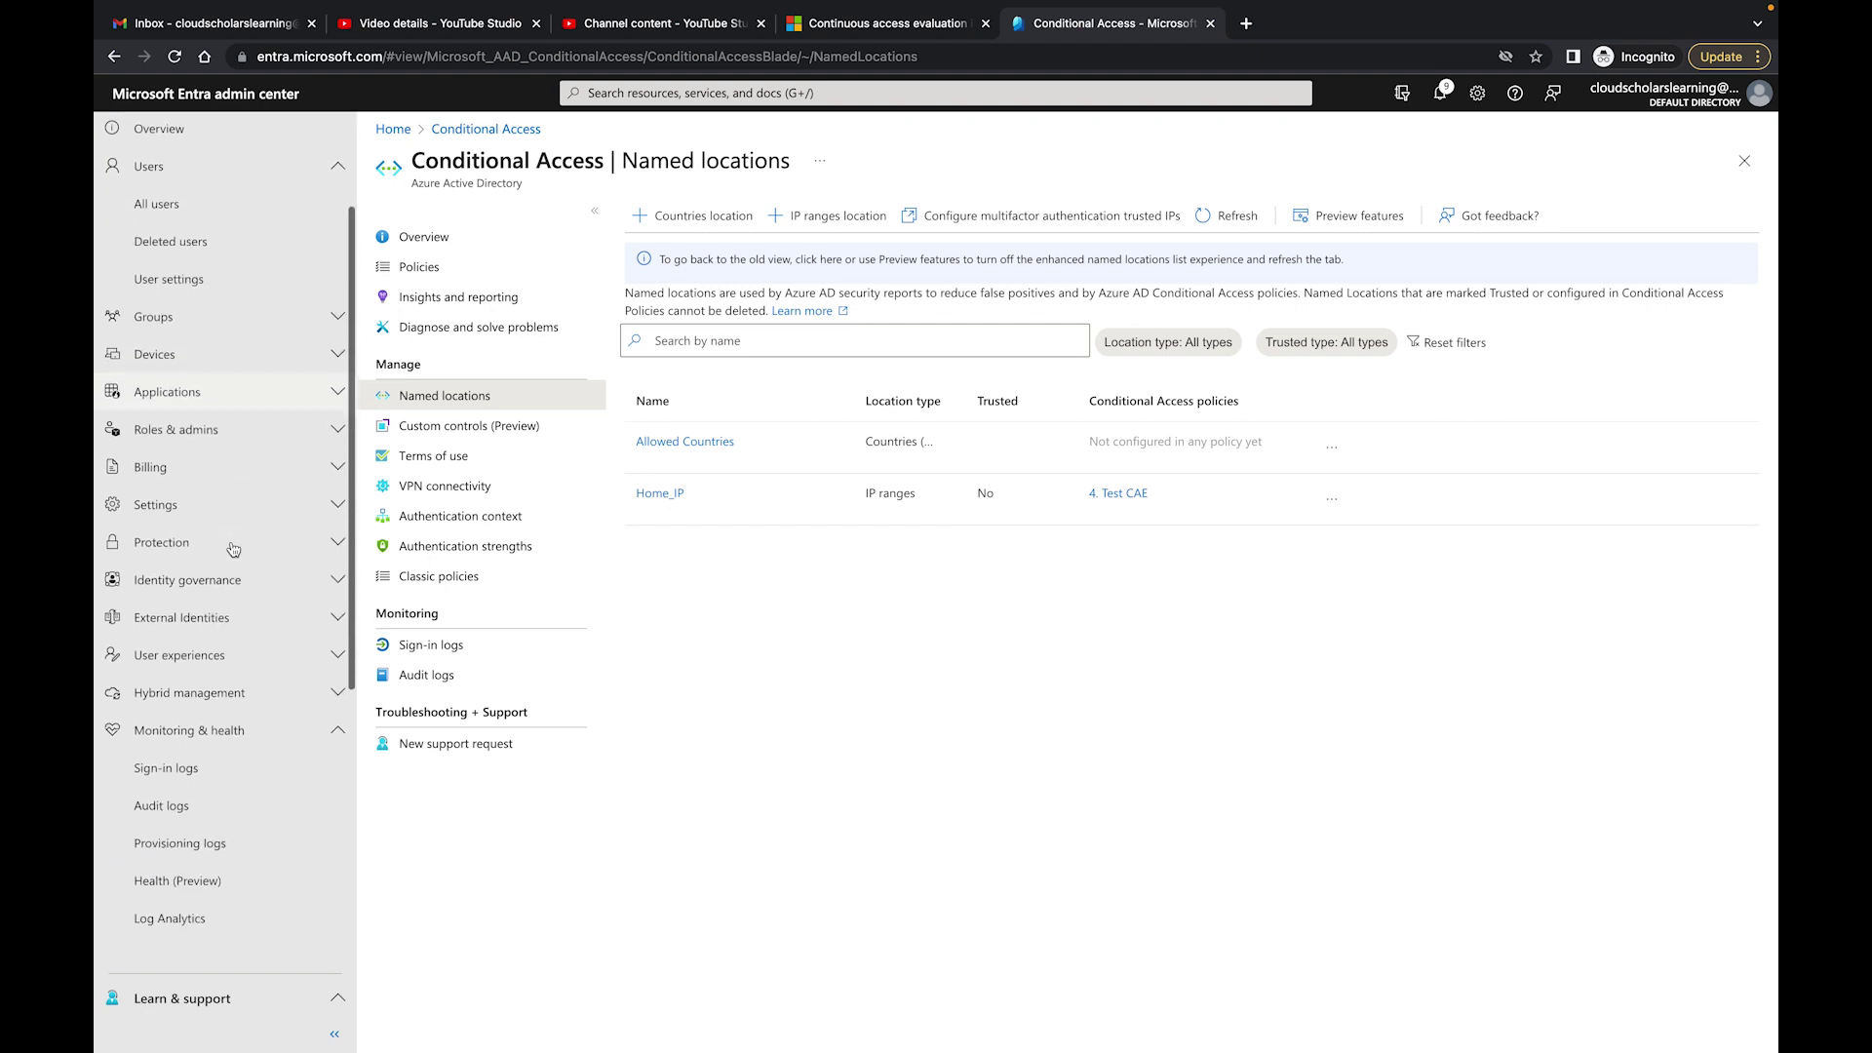
{"action": "scroll", "coordinate": [234, 549], "scroll_direction": "down", "scroll_amount": 3}
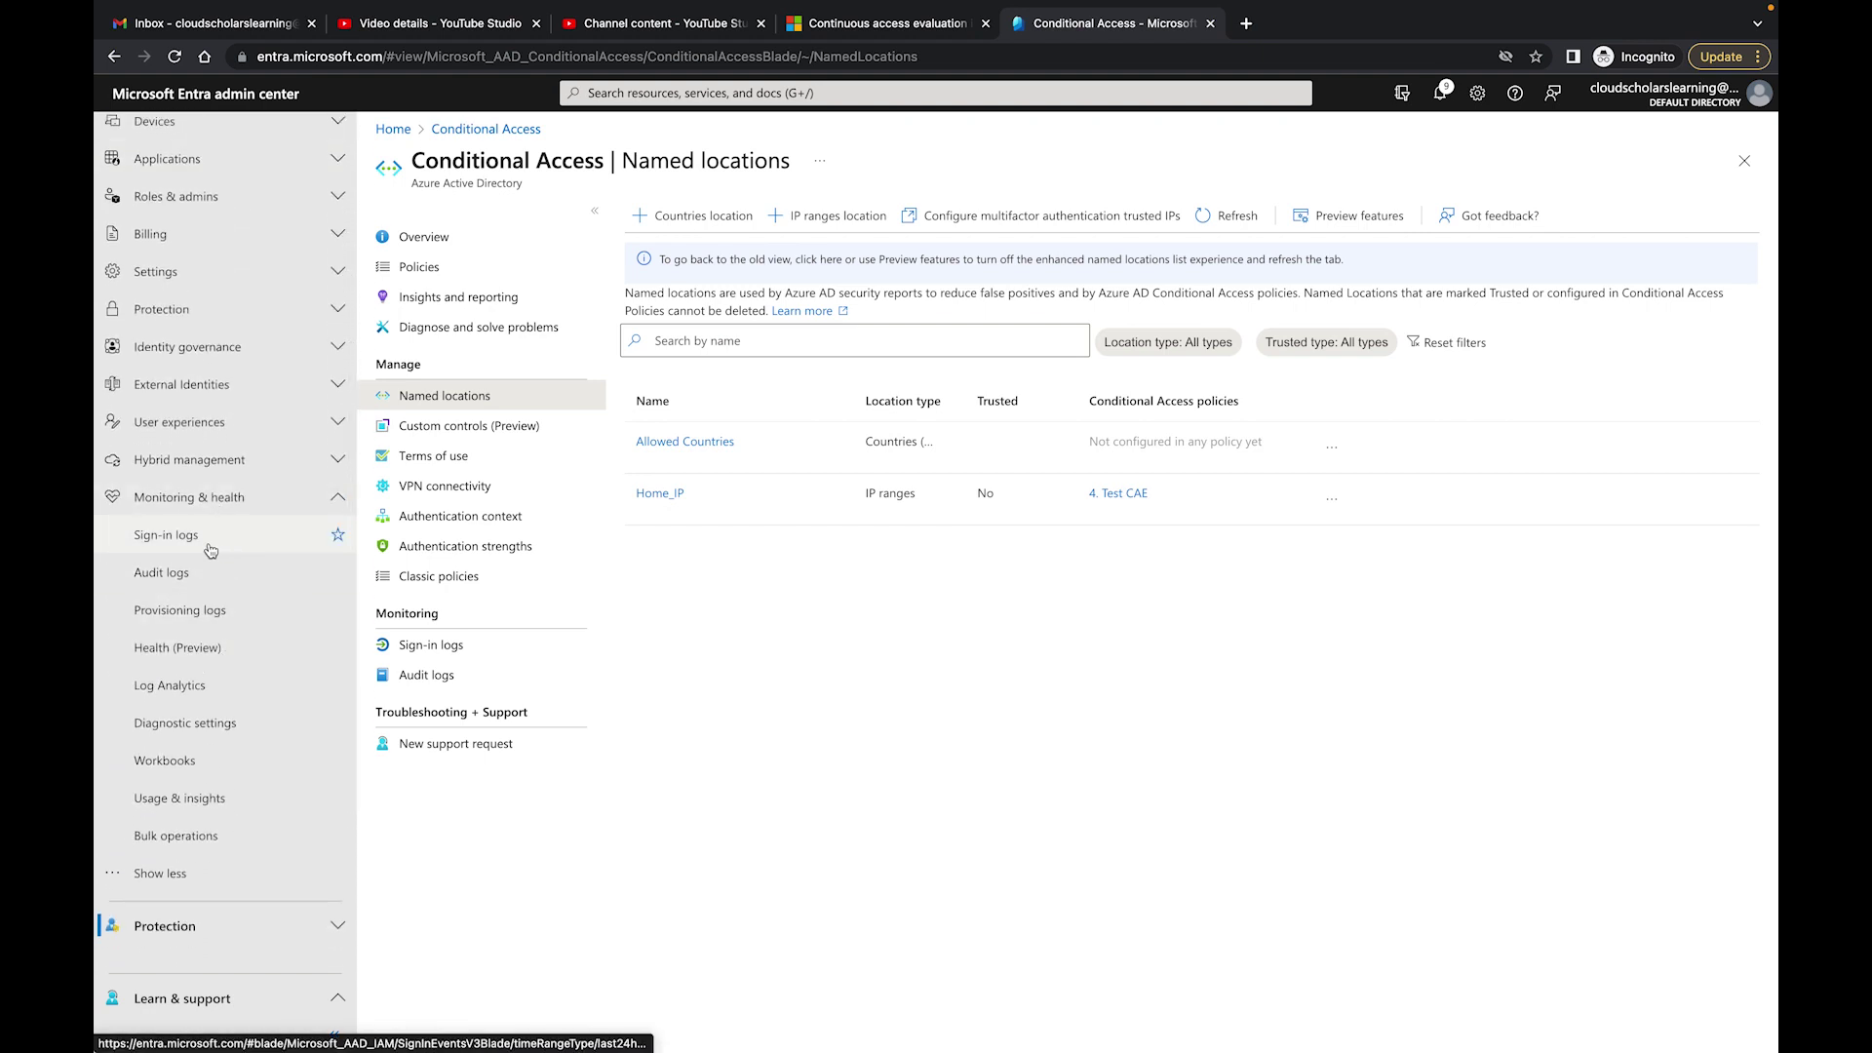
{"action": "left_click", "coordinate": [166, 535]}
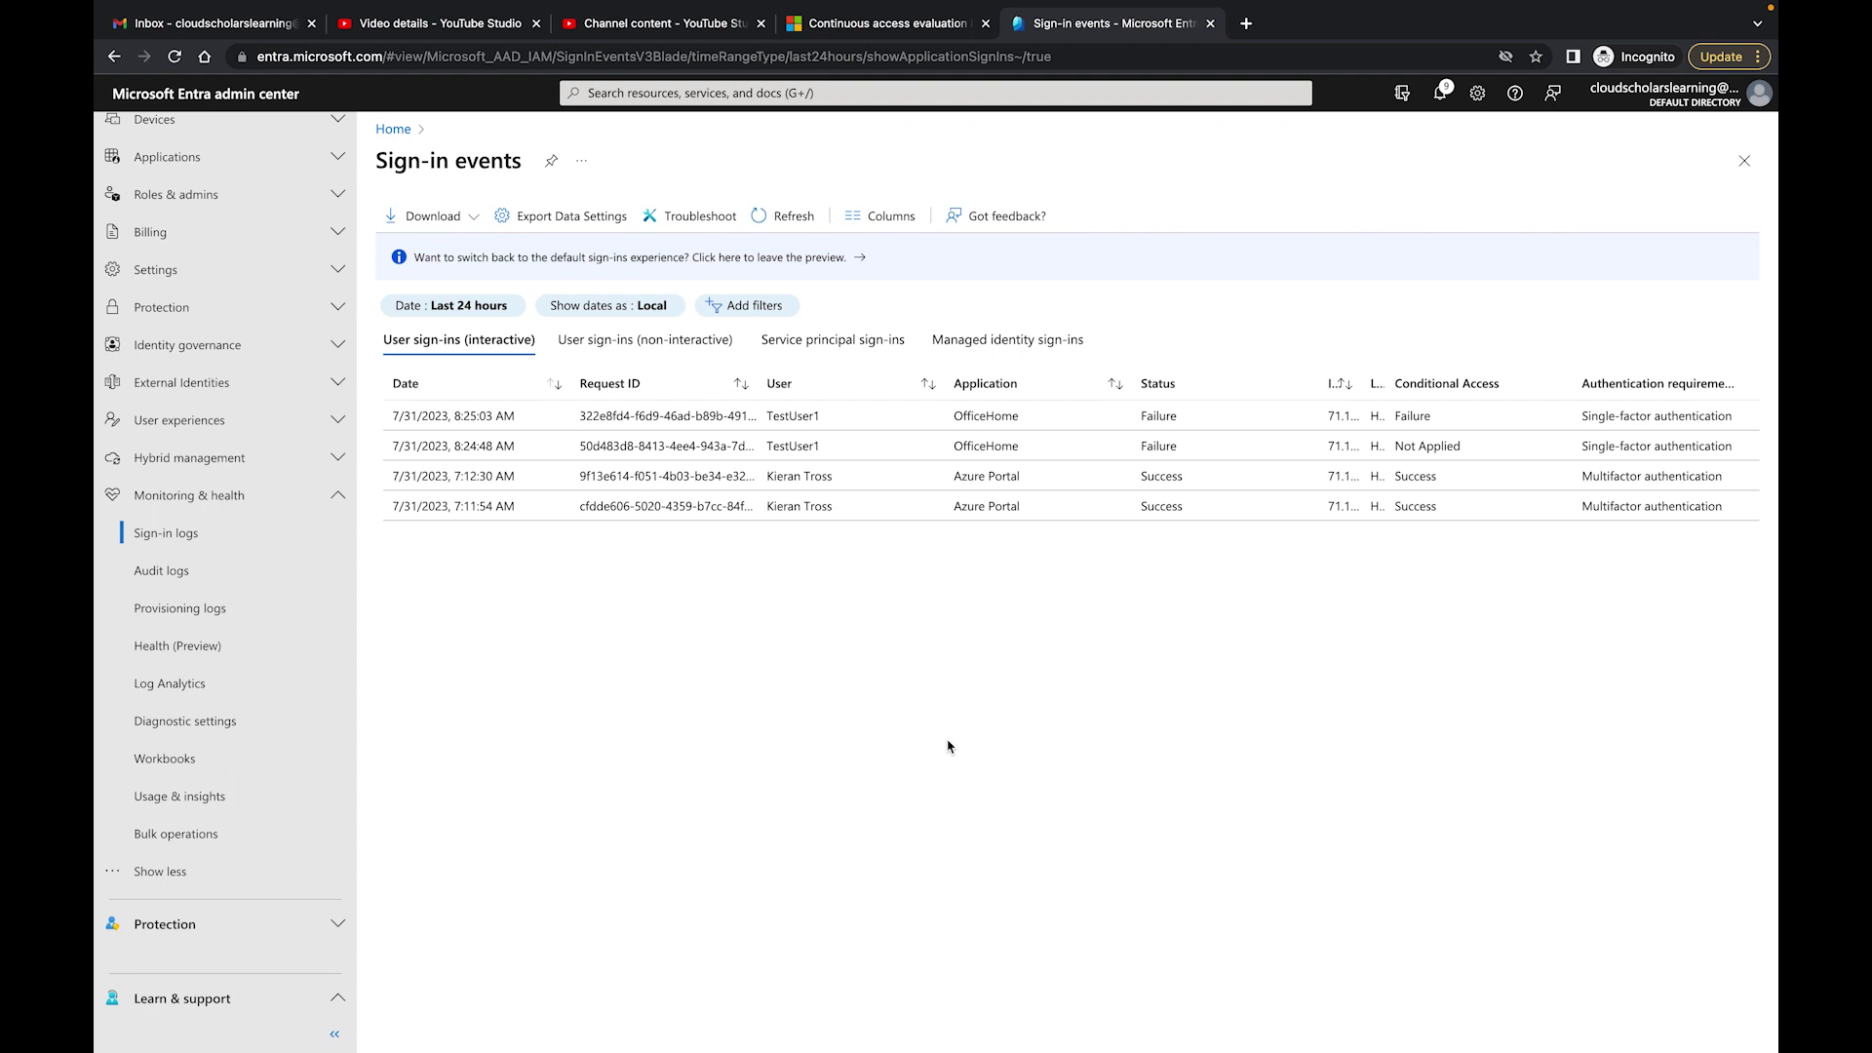
- Inspect the basic details of the 7:12:30 AM Azure Portal sign-in and the 8:24:48 AM OfficeHome sign-in, closing each
{"action": "left_click", "coordinate": [1048, 485]}
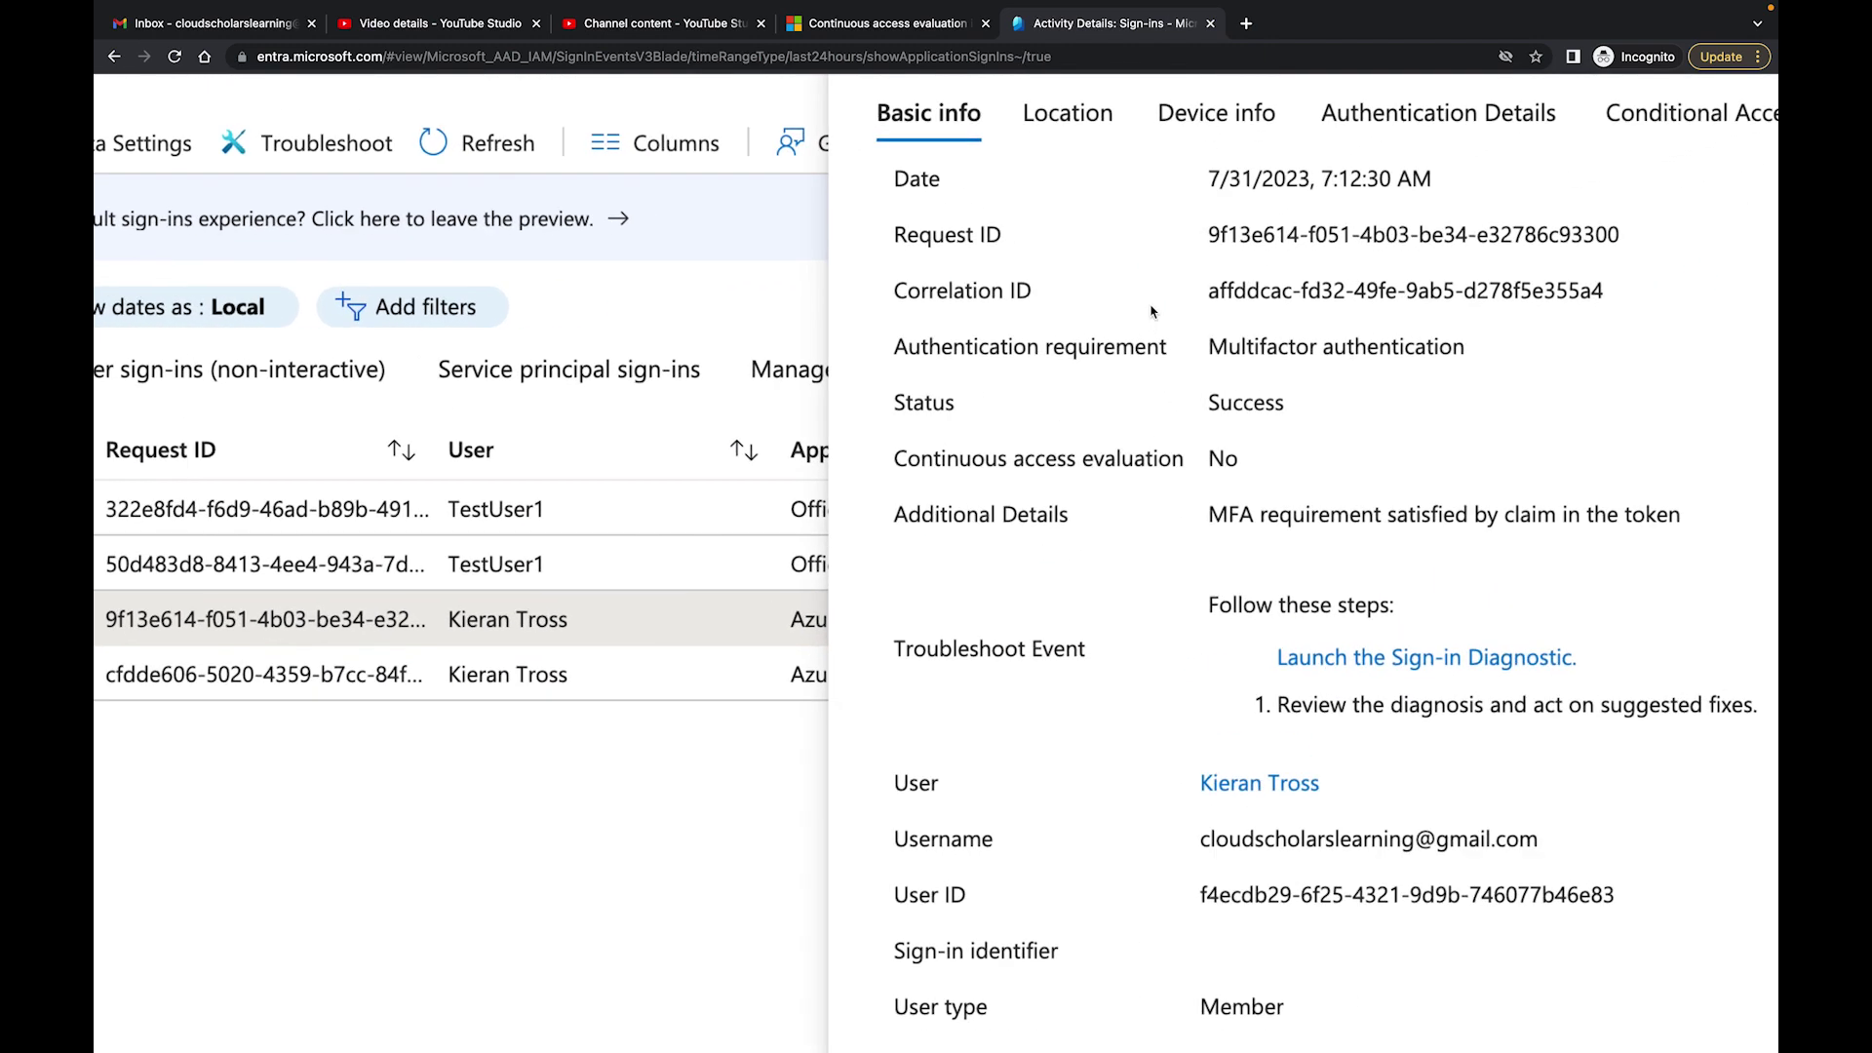
{"action": "scroll", "coordinate": [1152, 312], "scroll_direction": "up", "scroll_amount": 2}
{"action": "scroll", "coordinate": [1152, 311], "scroll_direction": "right", "scroll_amount": 1}
{"action": "scroll", "coordinate": [1152, 310], "scroll_direction": "up", "scroll_amount": 1}
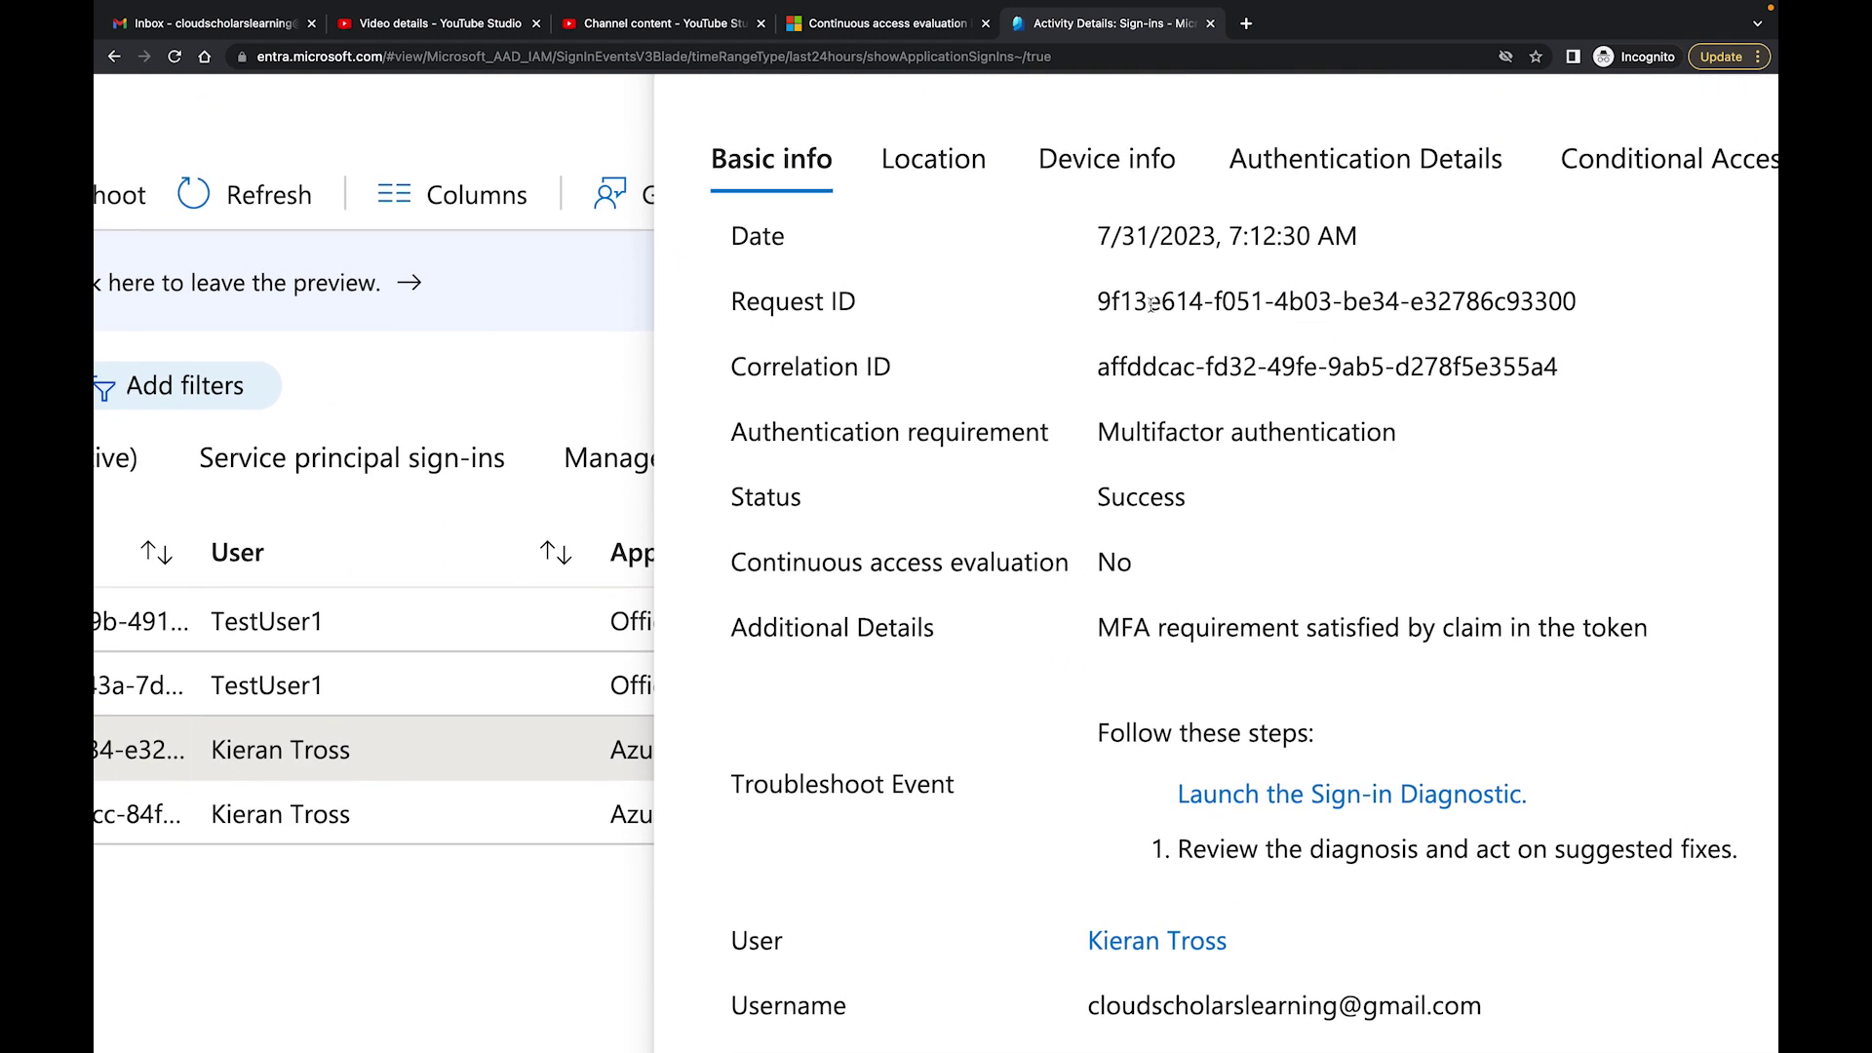
{"action": "scroll", "coordinate": [1152, 305], "scroll_direction": "right", "scroll_amount": 2}
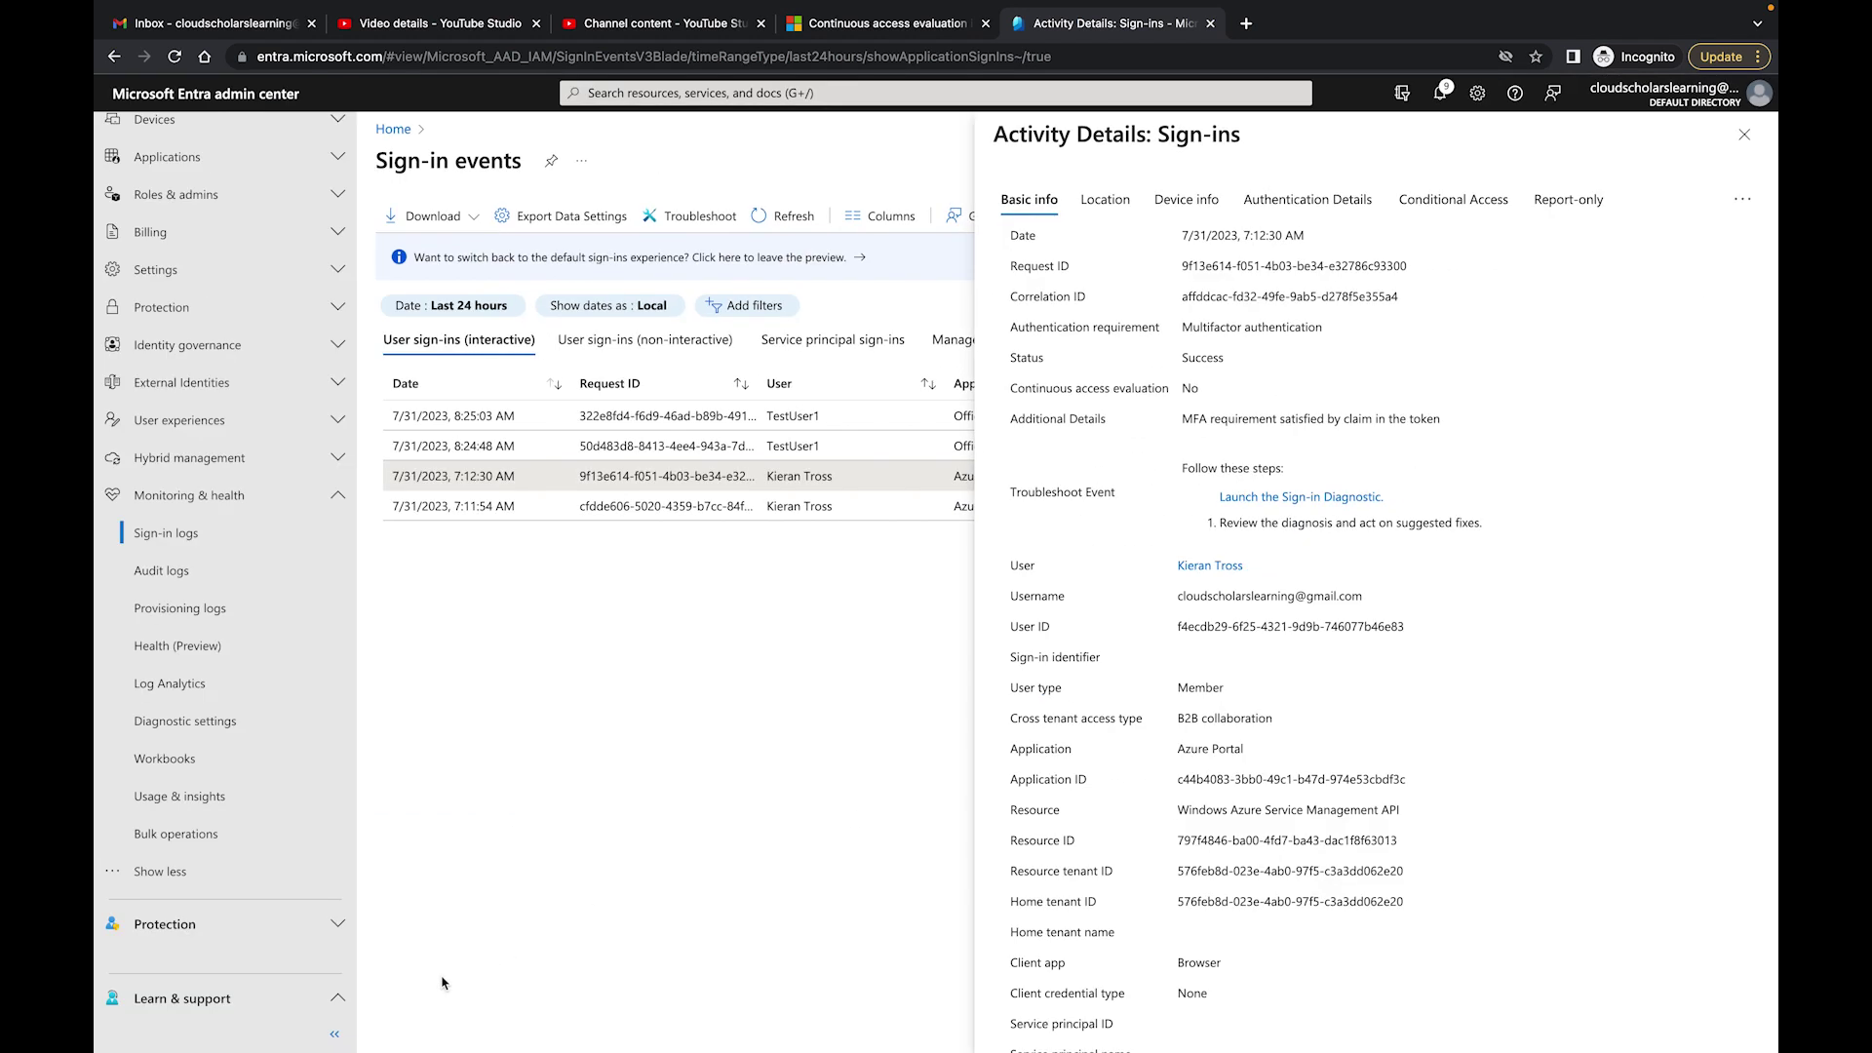
{"action": "left_click", "coordinate": [1742, 135]}
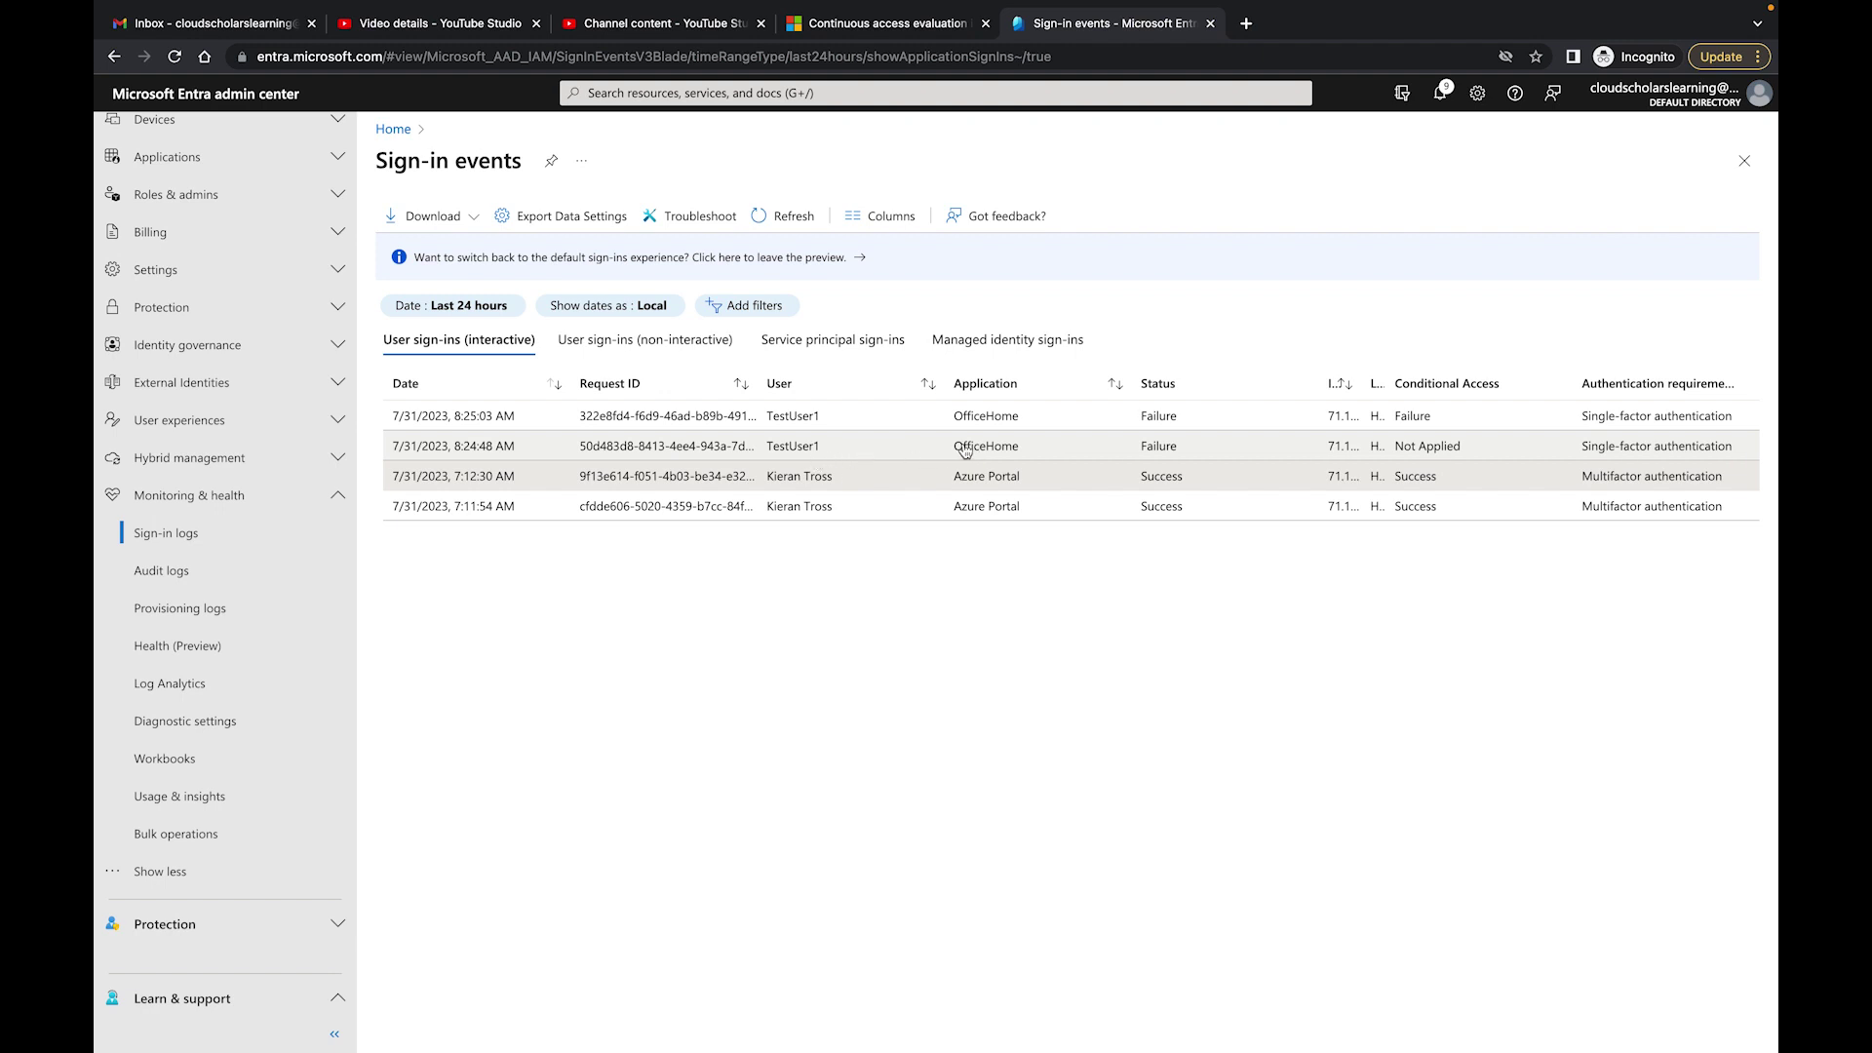
{"action": "left_click", "coordinate": [1055, 448]}
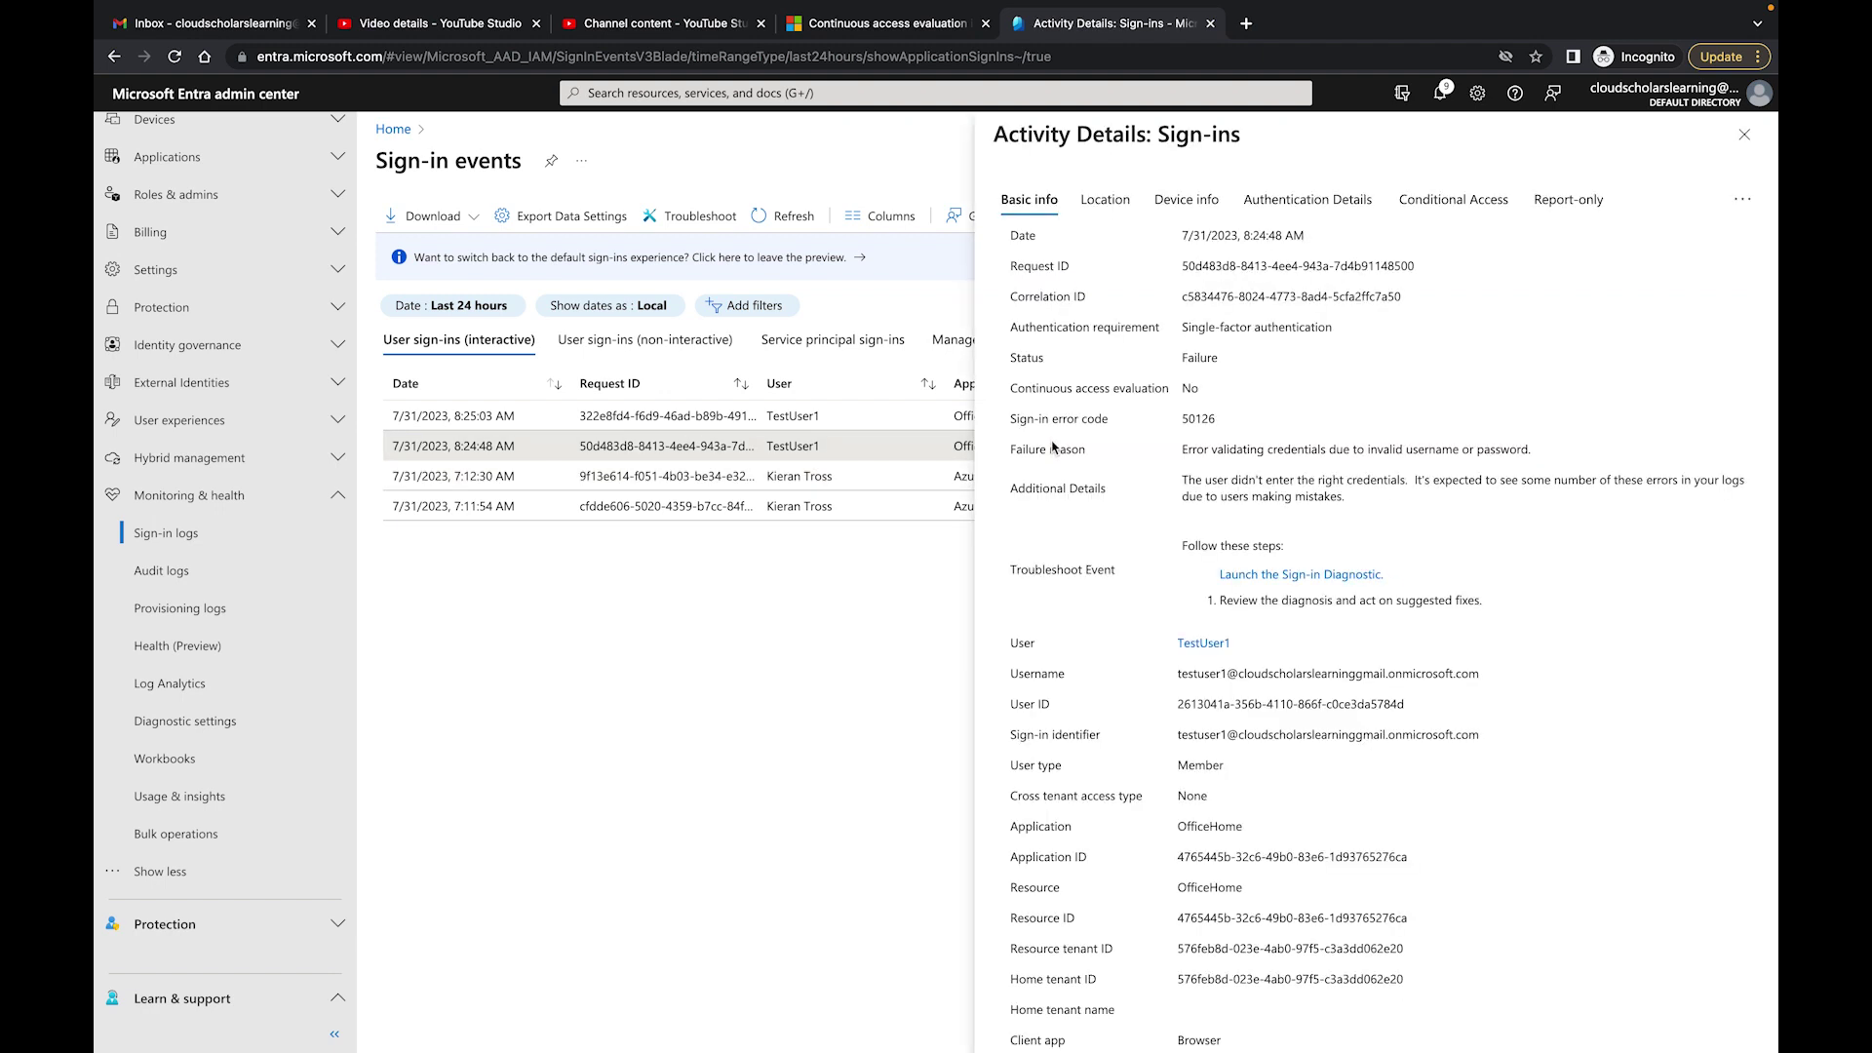
{"action": "left_click", "coordinate": [1744, 134]}
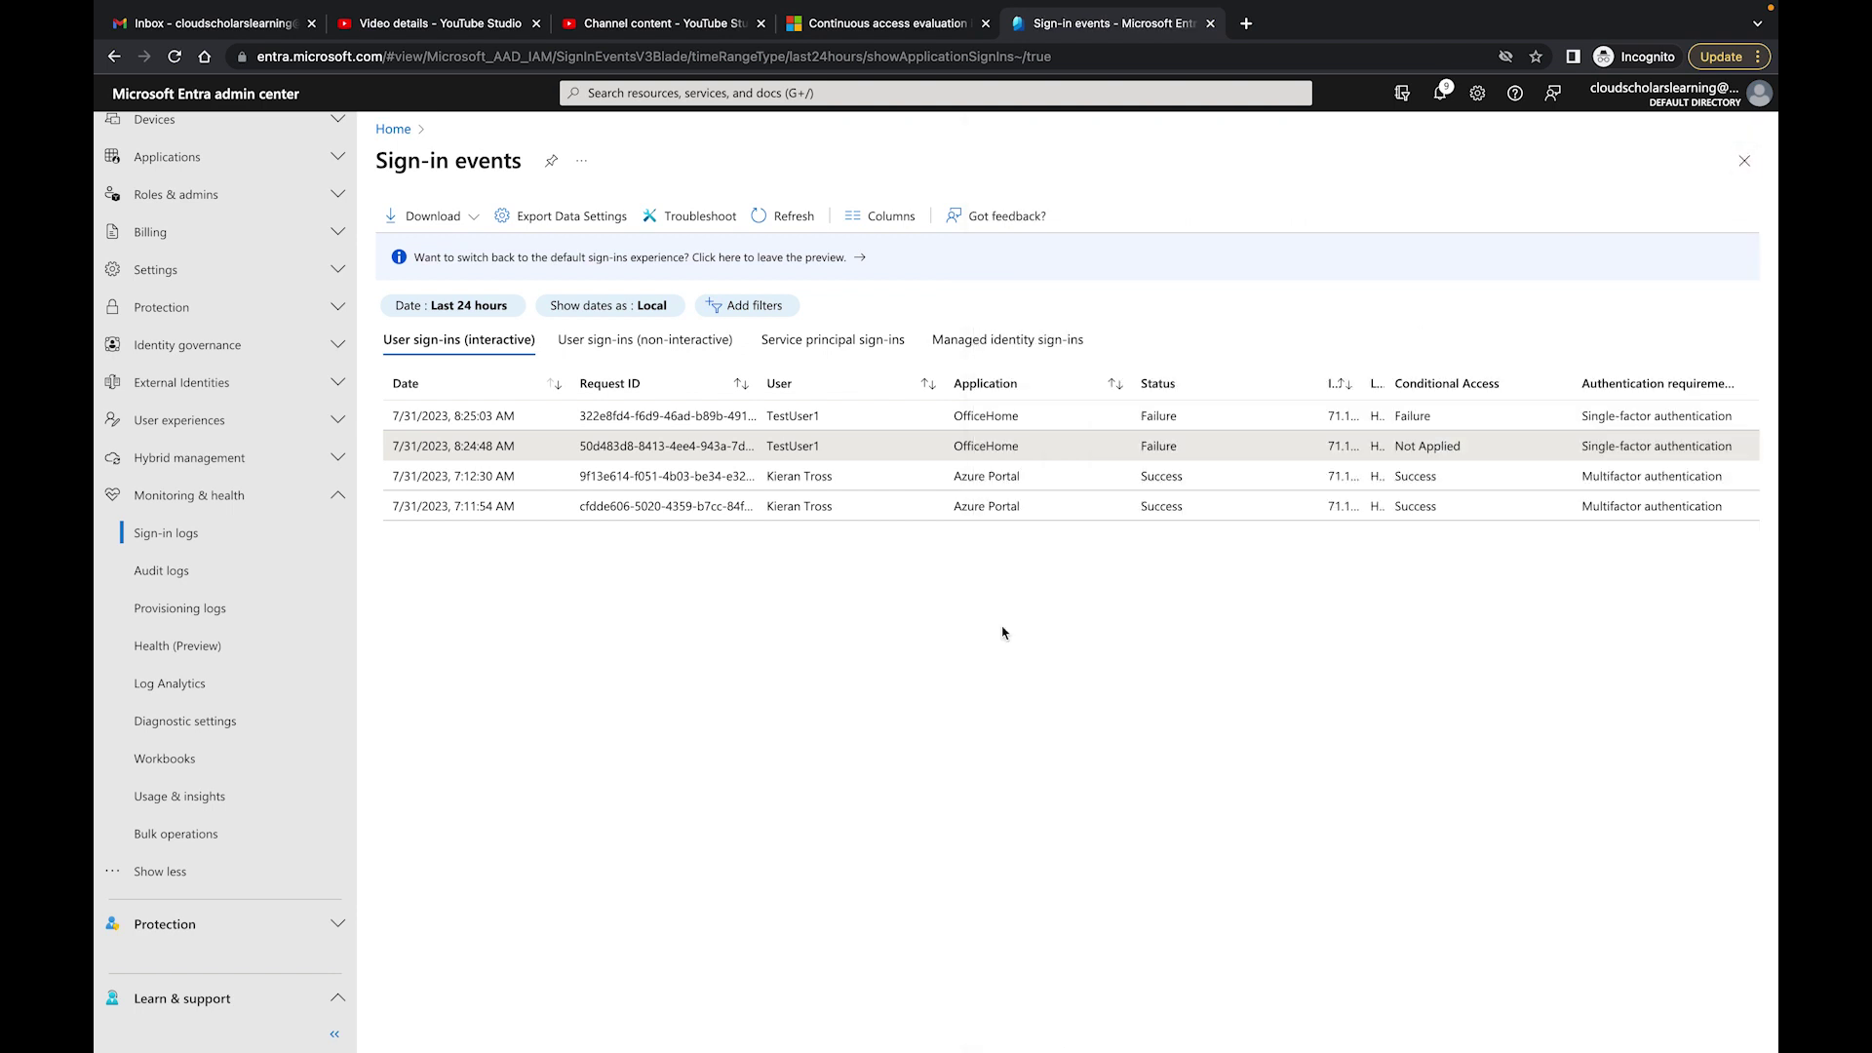
- Examine the status, continuous access evaluation and failure reason of the 8:25:03 AM OfficeHome sign-in, close its details and refresh the sign-in events
{"action": "left_click", "coordinate": [851, 423]}
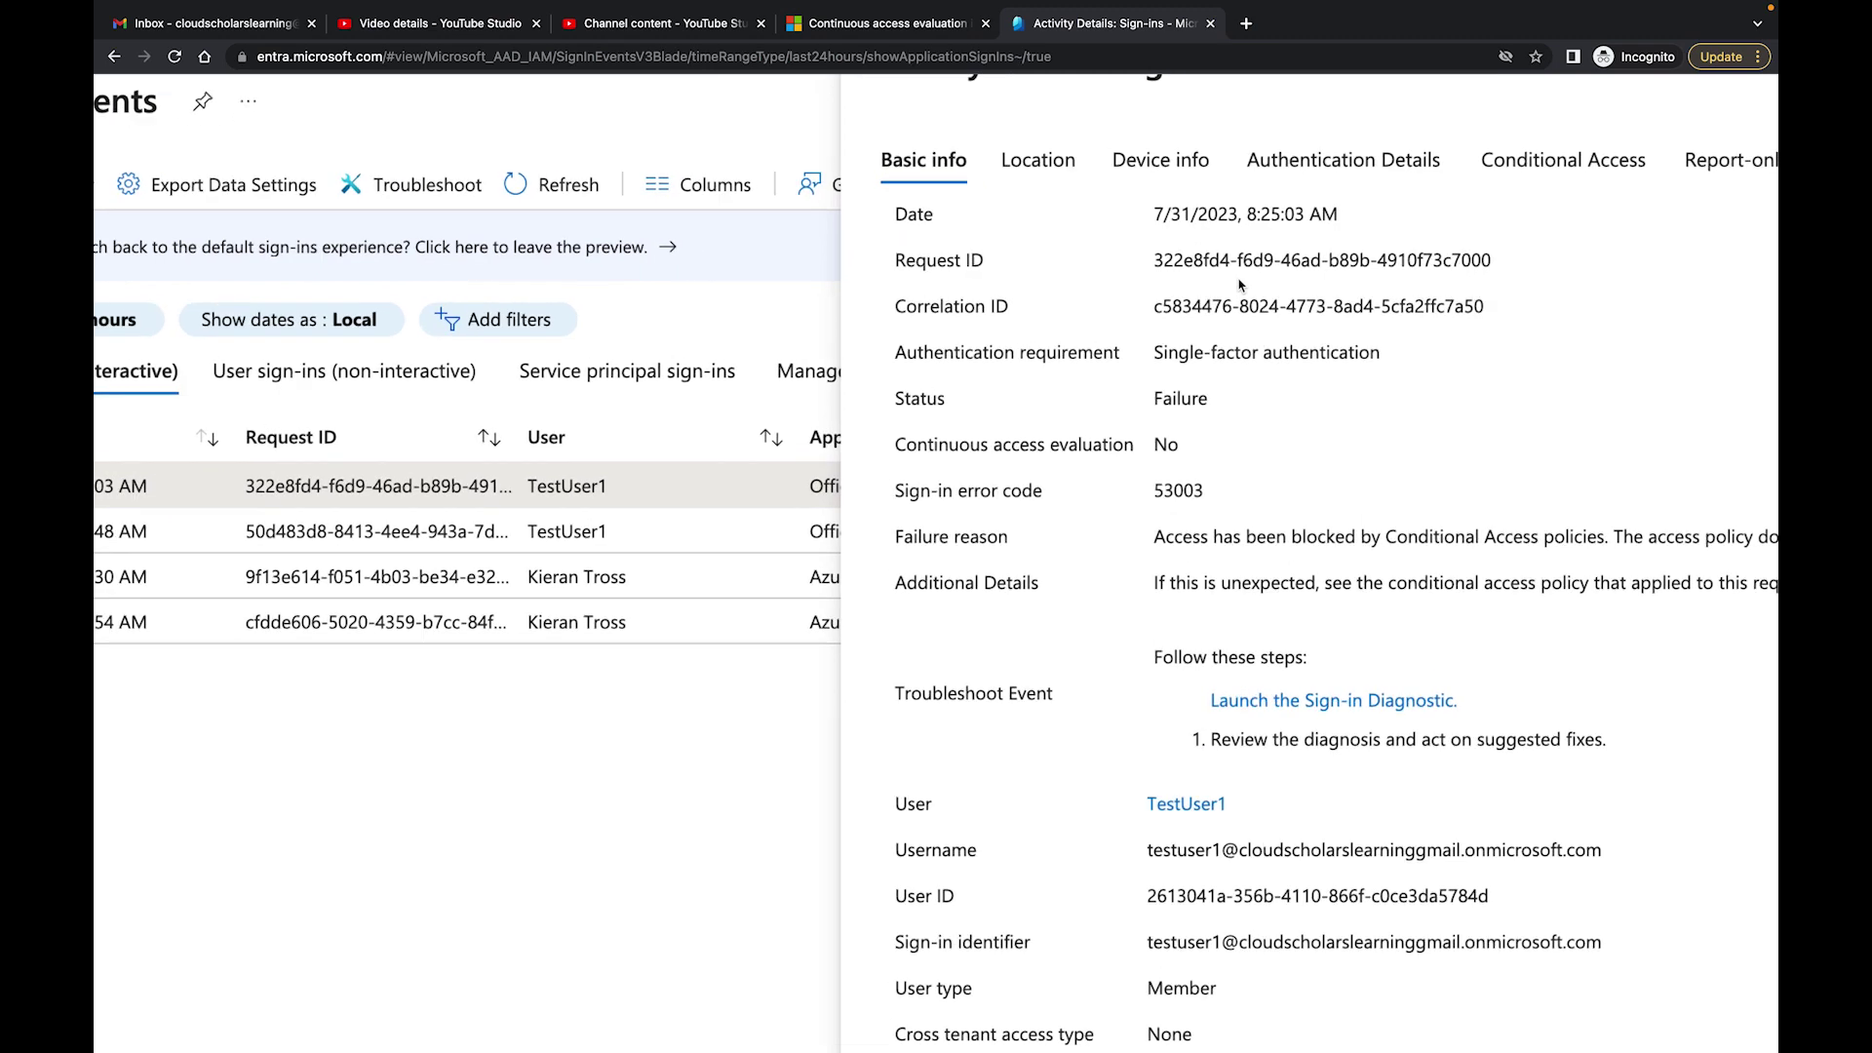
{"action": "scroll", "coordinate": [1240, 285], "scroll_direction": "up", "scroll_amount": 2}
{"action": "scroll", "coordinate": [1240, 285], "scroll_direction": "right", "scroll_amount": 1}
{"action": "scroll", "coordinate": [1240, 285], "scroll_direction": "up", "scroll_amount": 3}
{"action": "scroll", "coordinate": [1240, 284], "scroll_direction": "right", "scroll_amount": 1}
{"action": "scroll", "coordinate": [1240, 285], "scroll_direction": "right", "scroll_amount": 4}
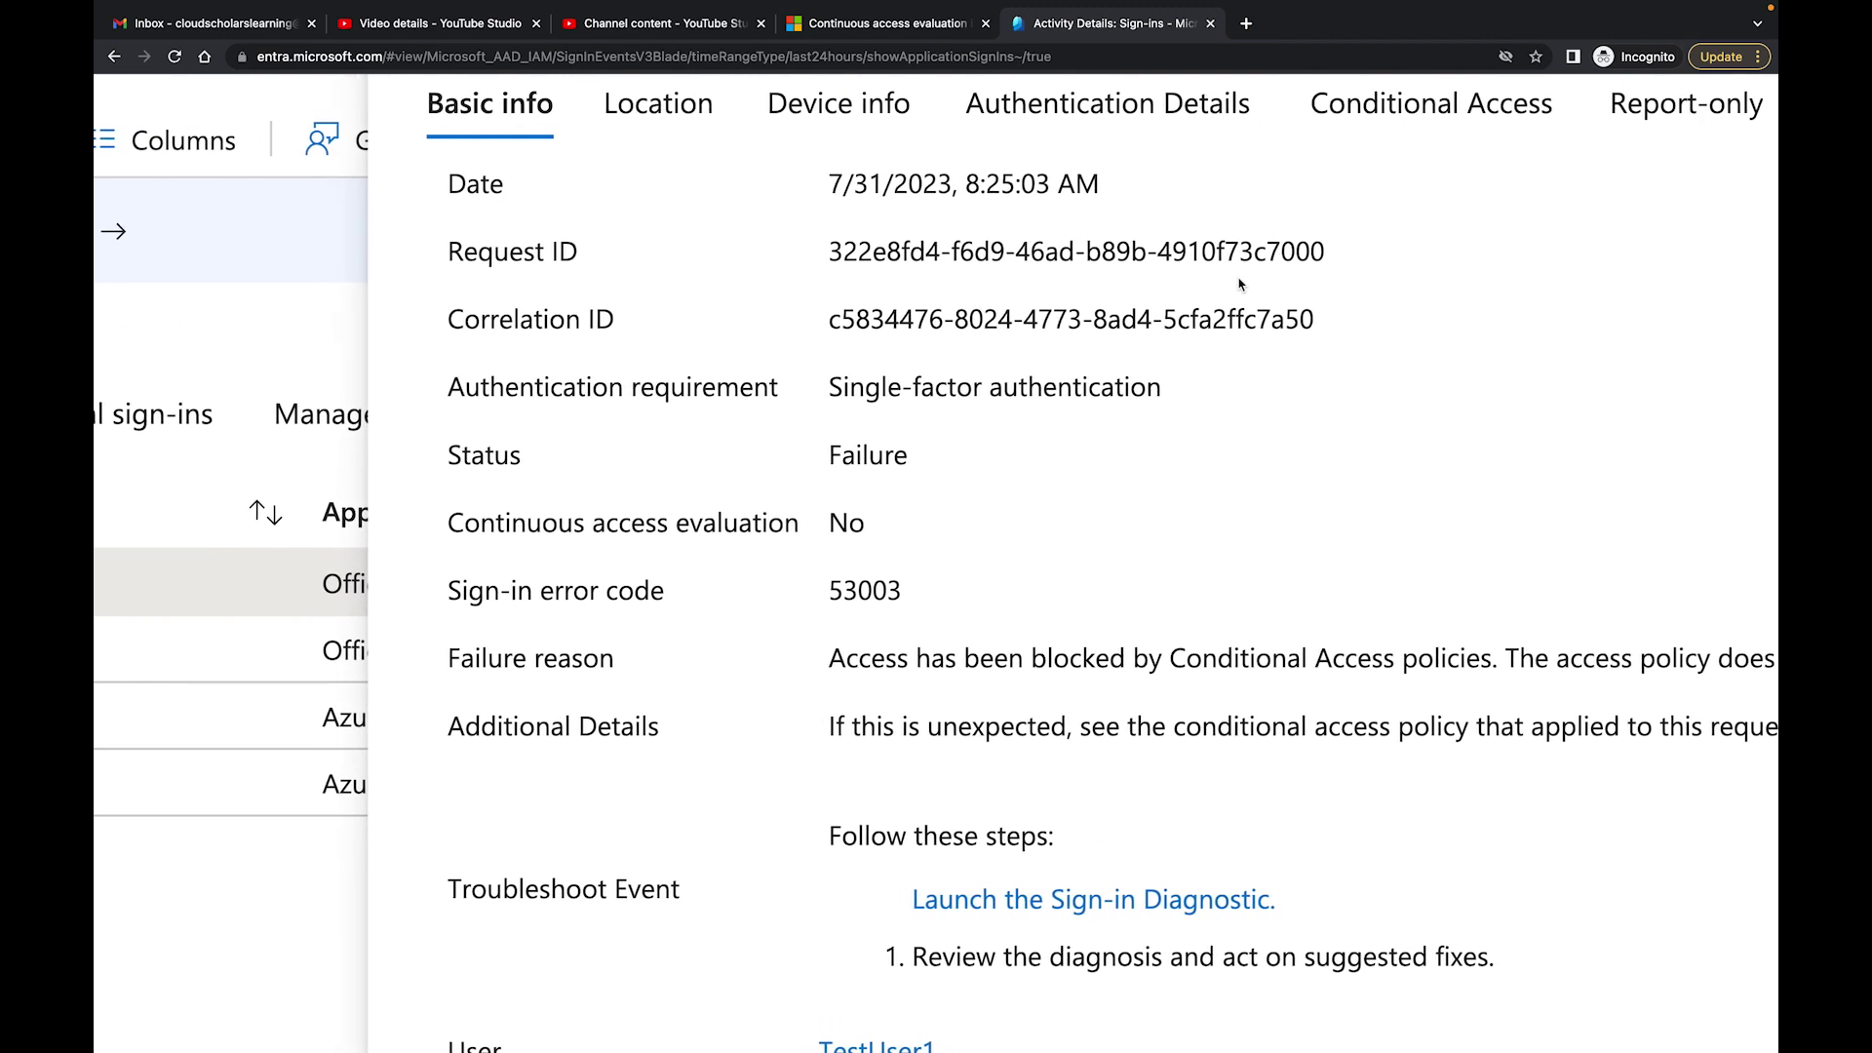
{"action": "scroll", "coordinate": [1240, 285], "scroll_direction": "right", "scroll_amount": 1}
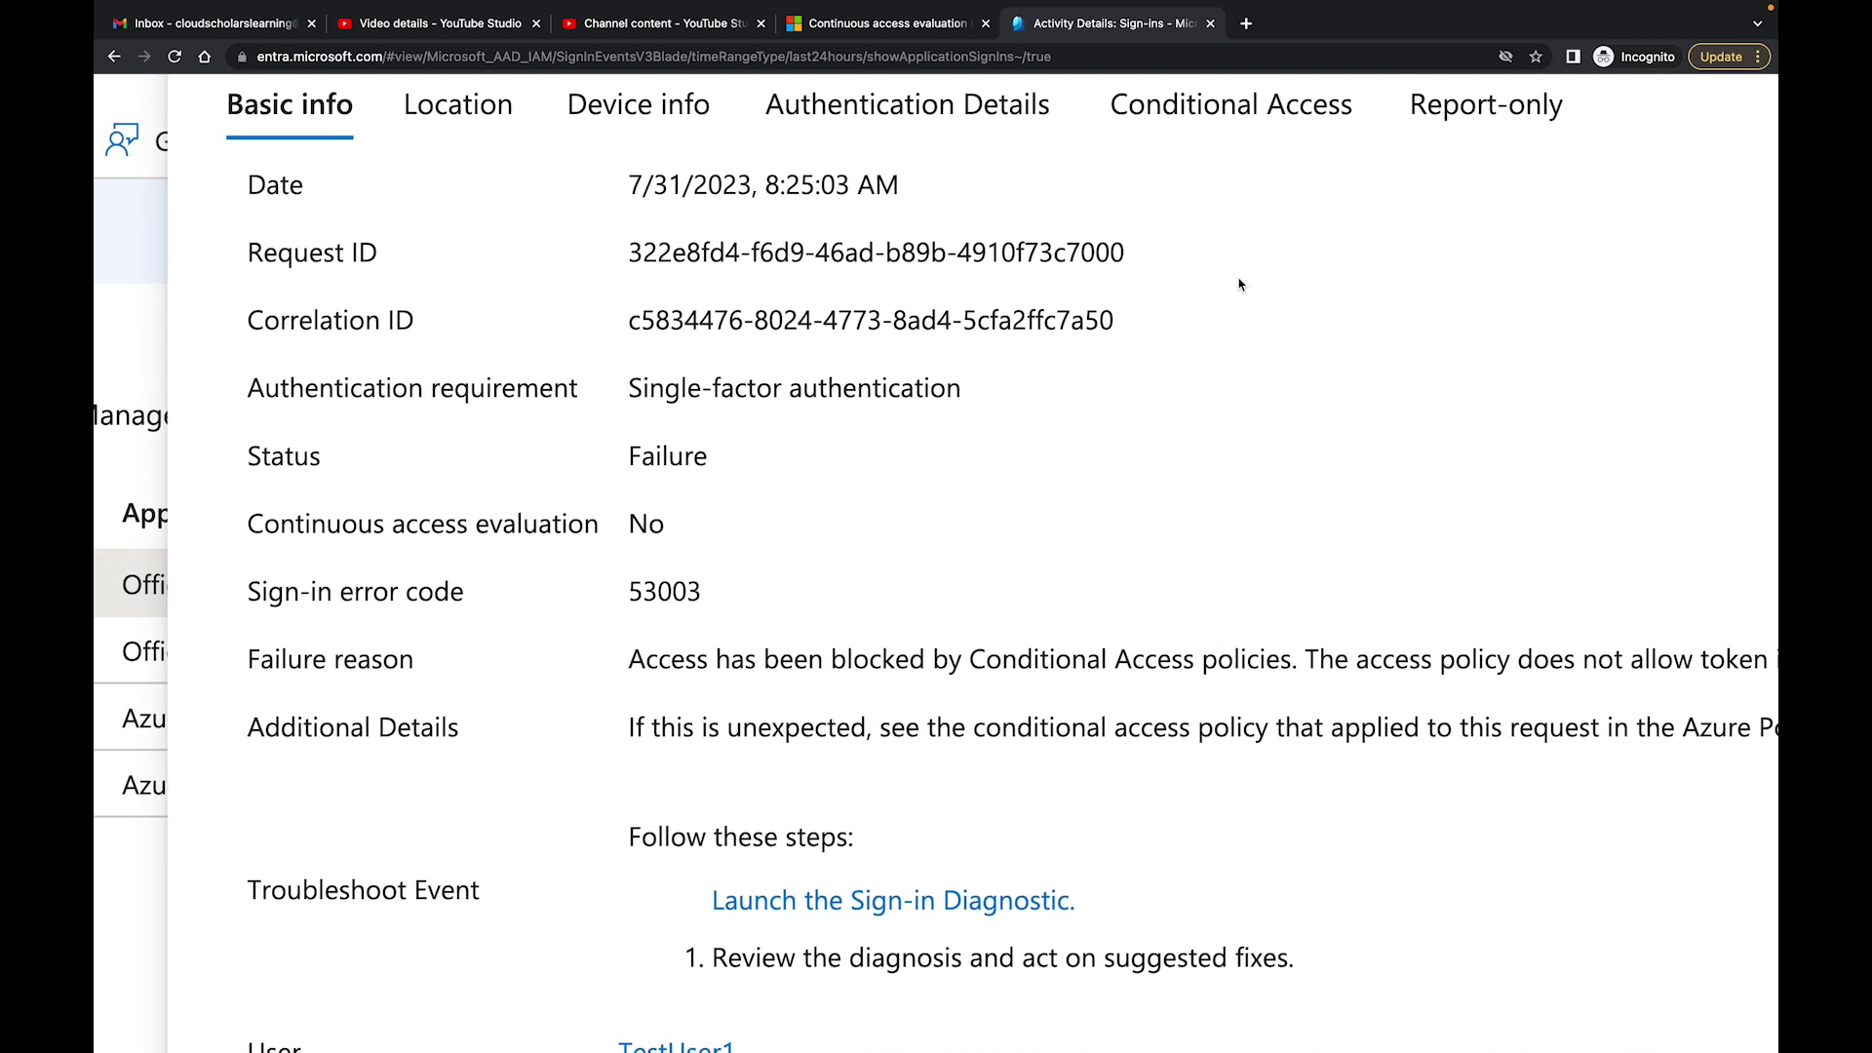
{"action": "scroll", "coordinate": [1240, 285], "scroll_direction": "right", "scroll_amount": 3}
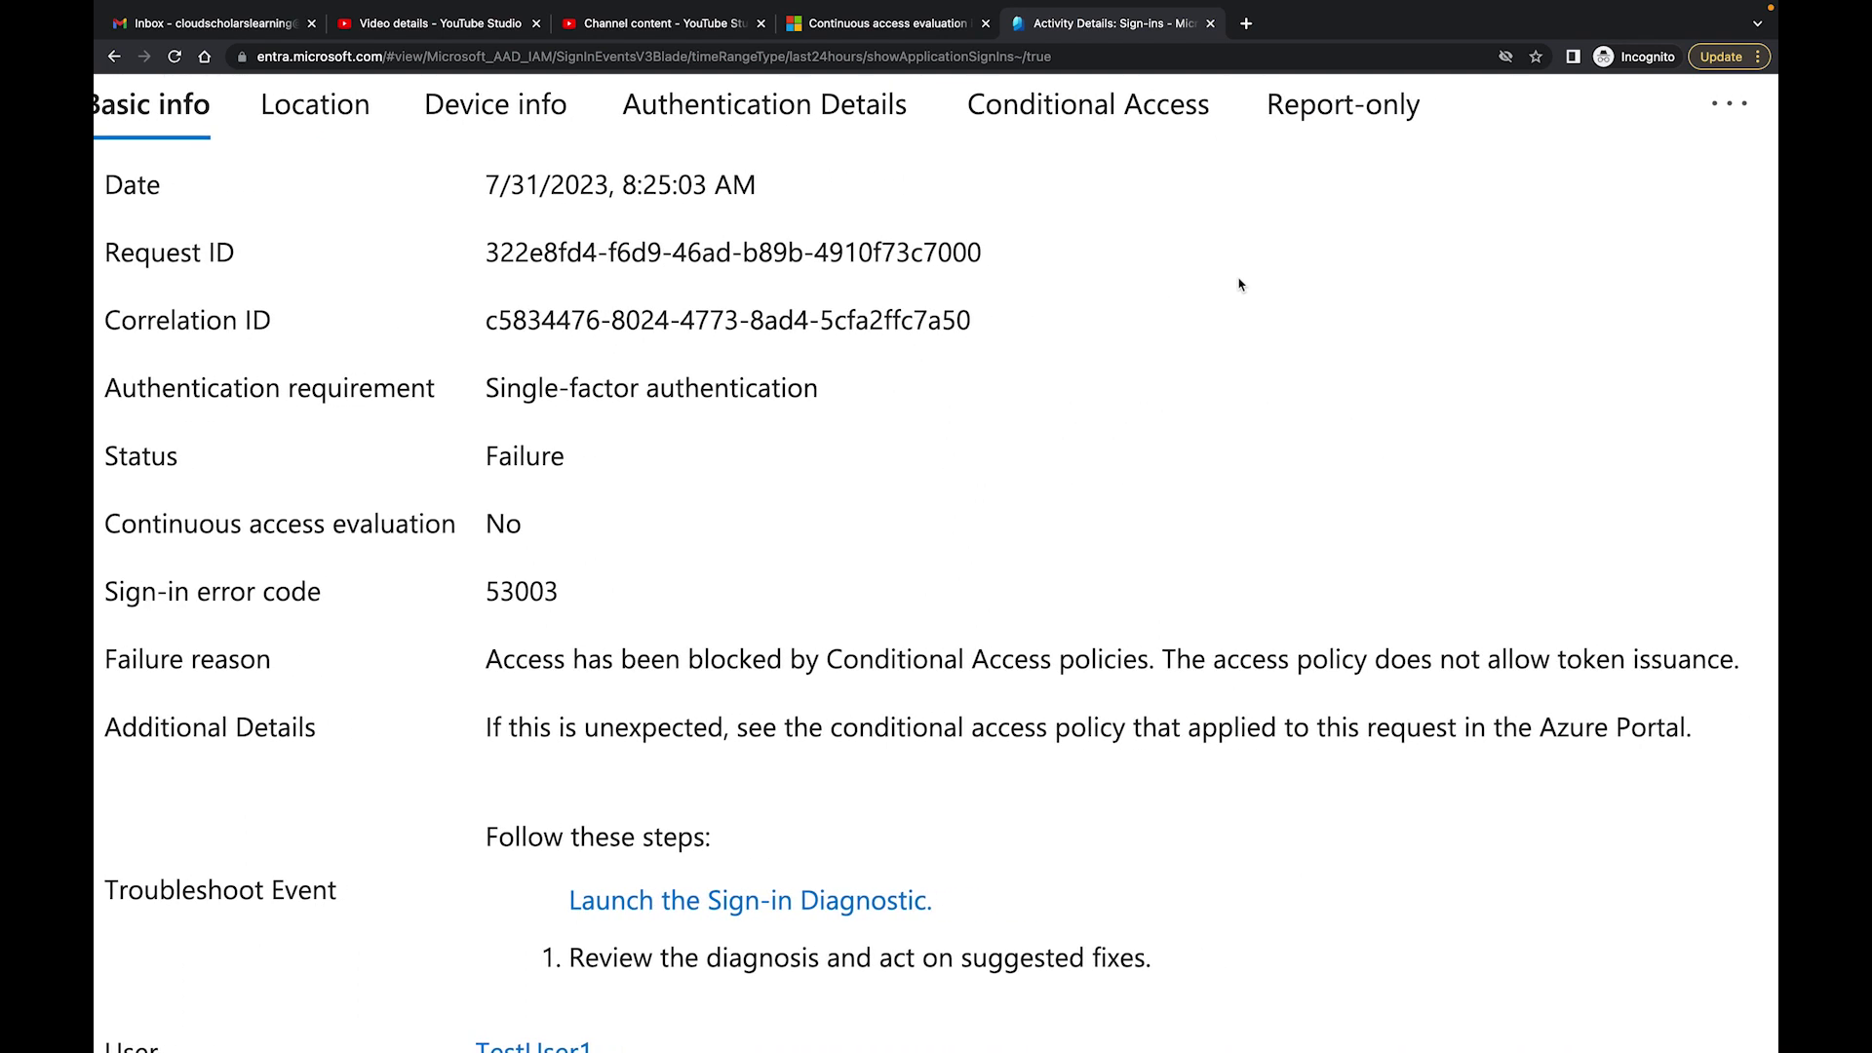
{"action": "scroll", "coordinate": [1240, 285], "scroll_direction": "left", "scroll_amount": 1}
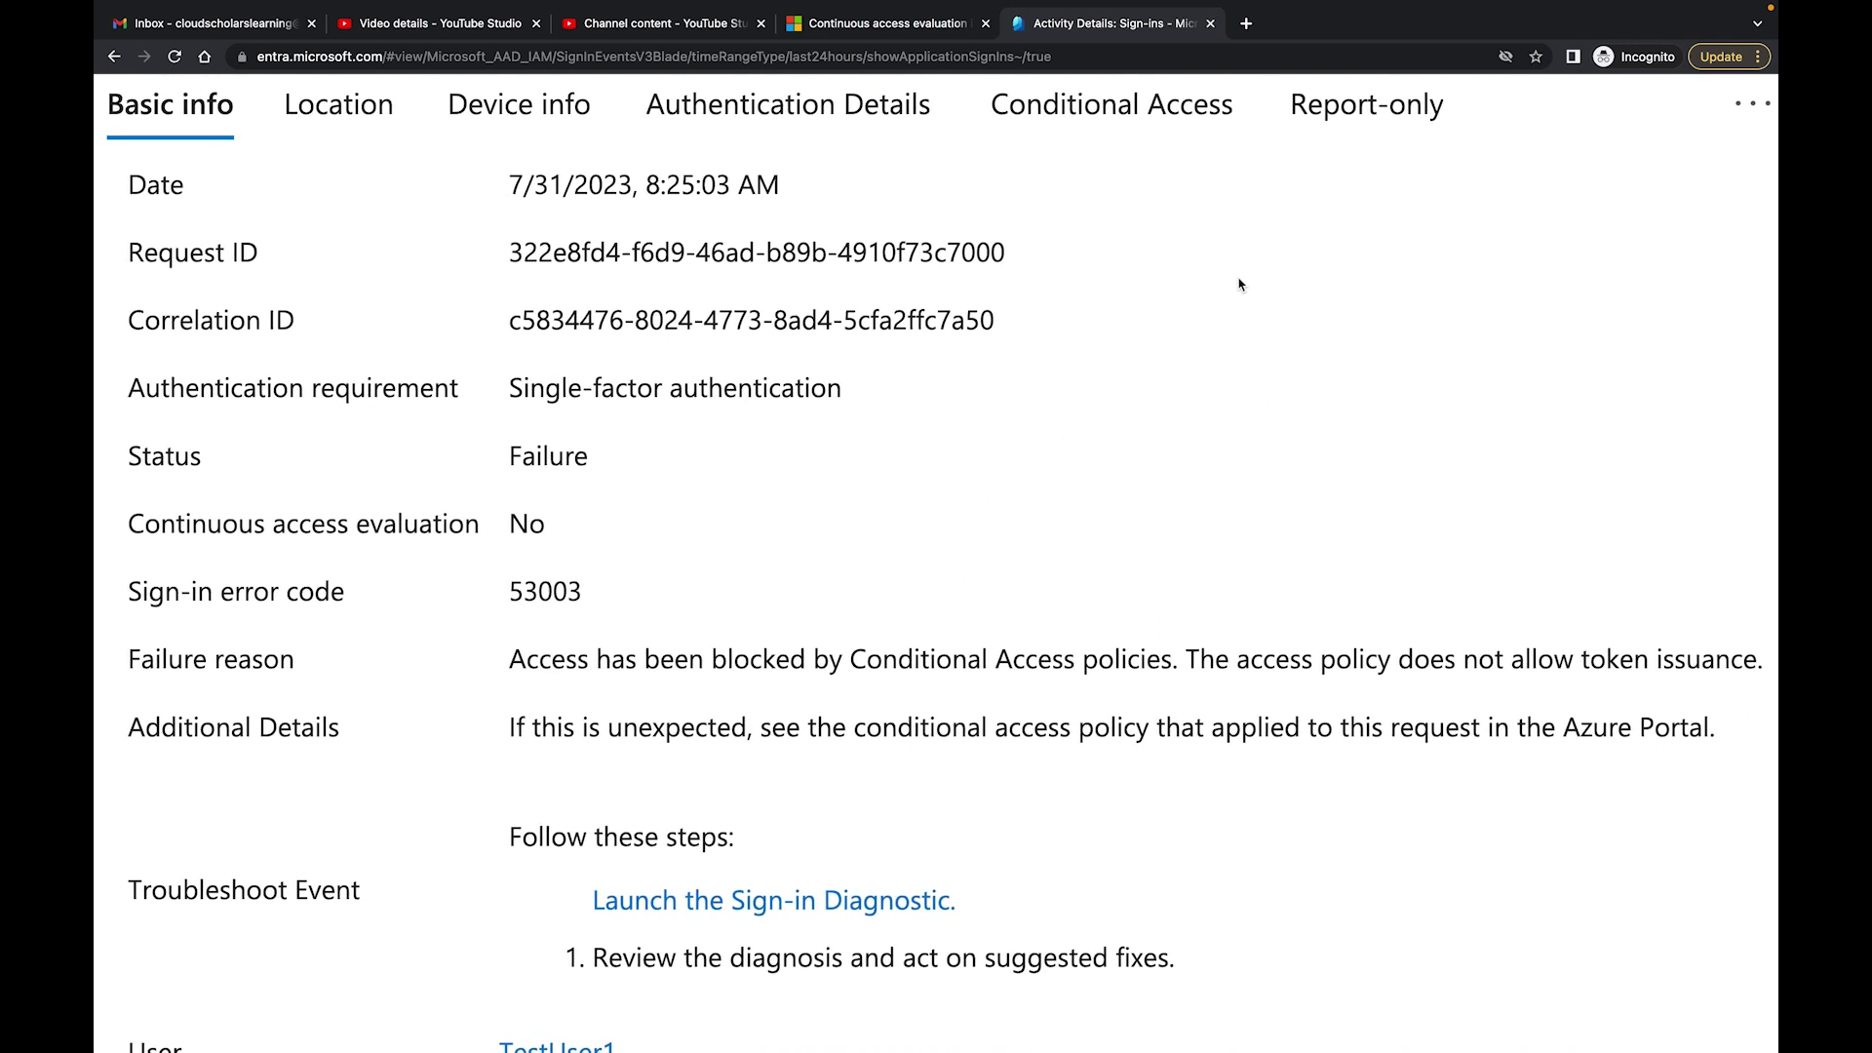
{"action": "scroll", "coordinate": [1240, 284], "scroll_direction": "down", "scroll_amount": 5}
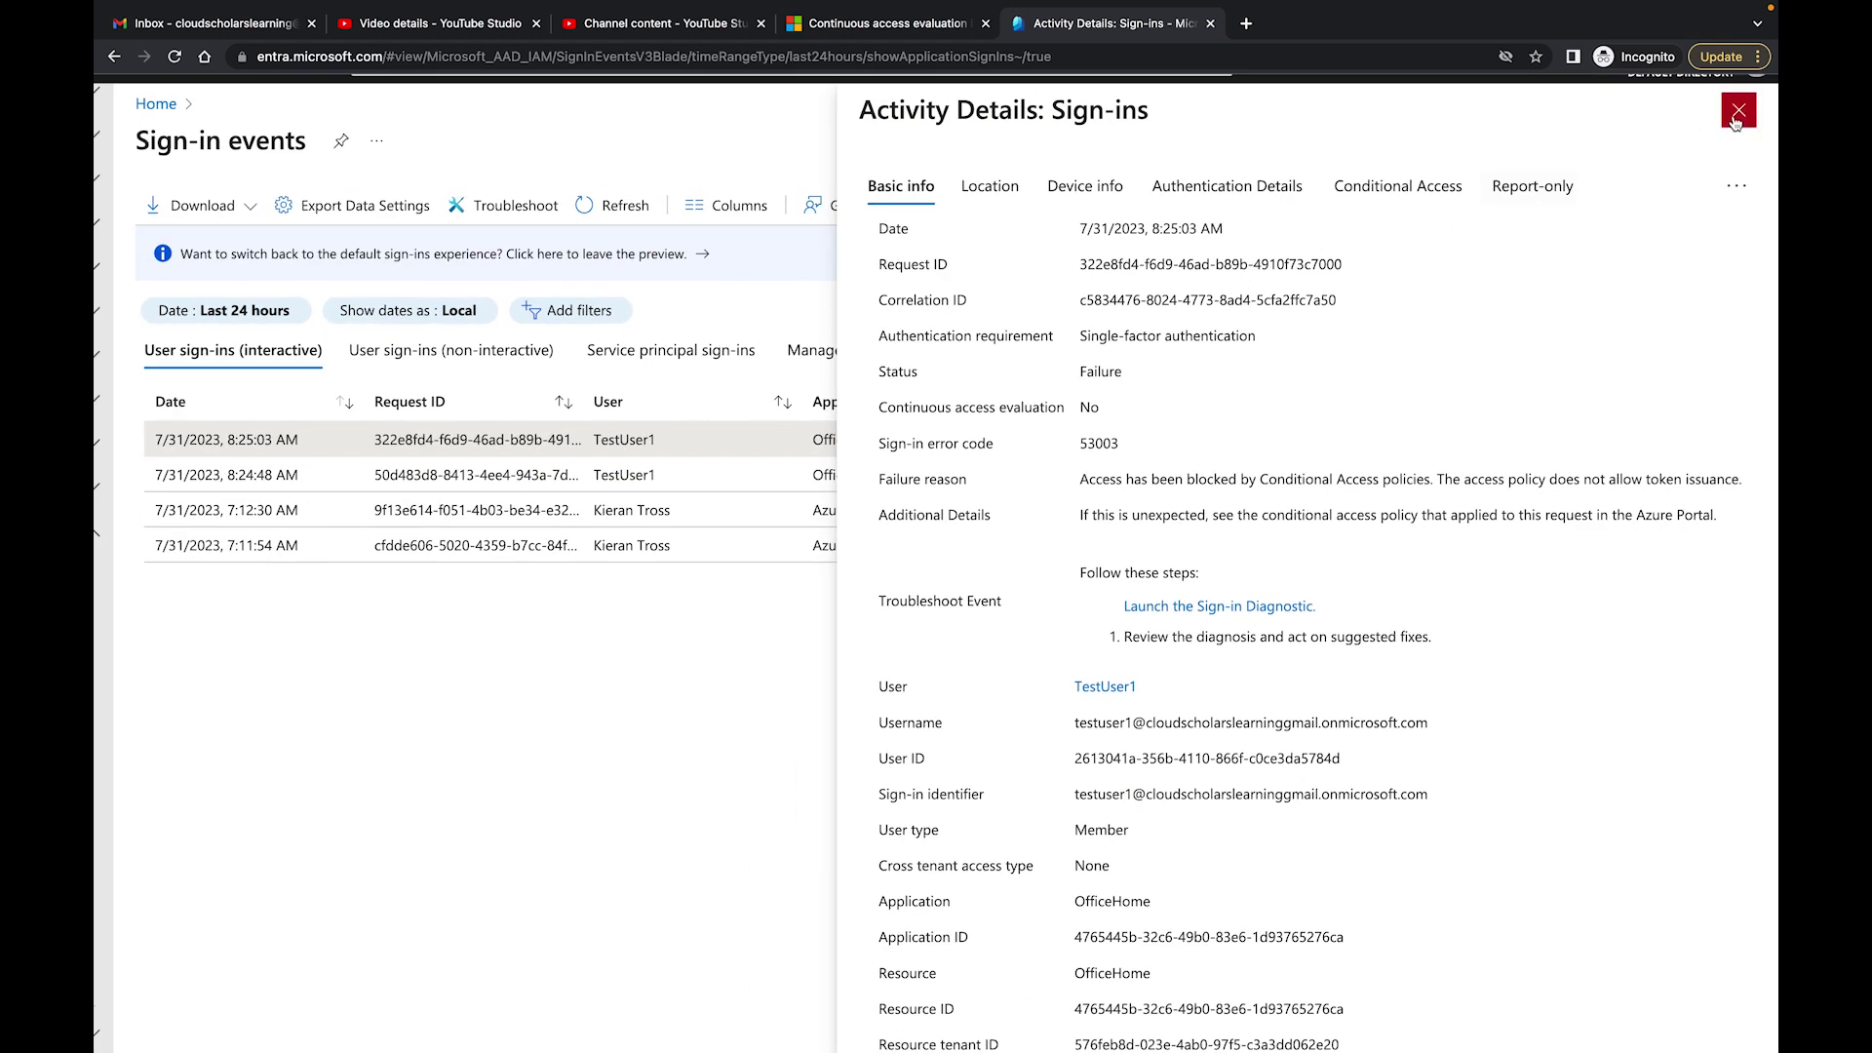
{"action": "left_click", "coordinate": [1734, 117]}
{"action": "left_click", "coordinate": [606, 206]}
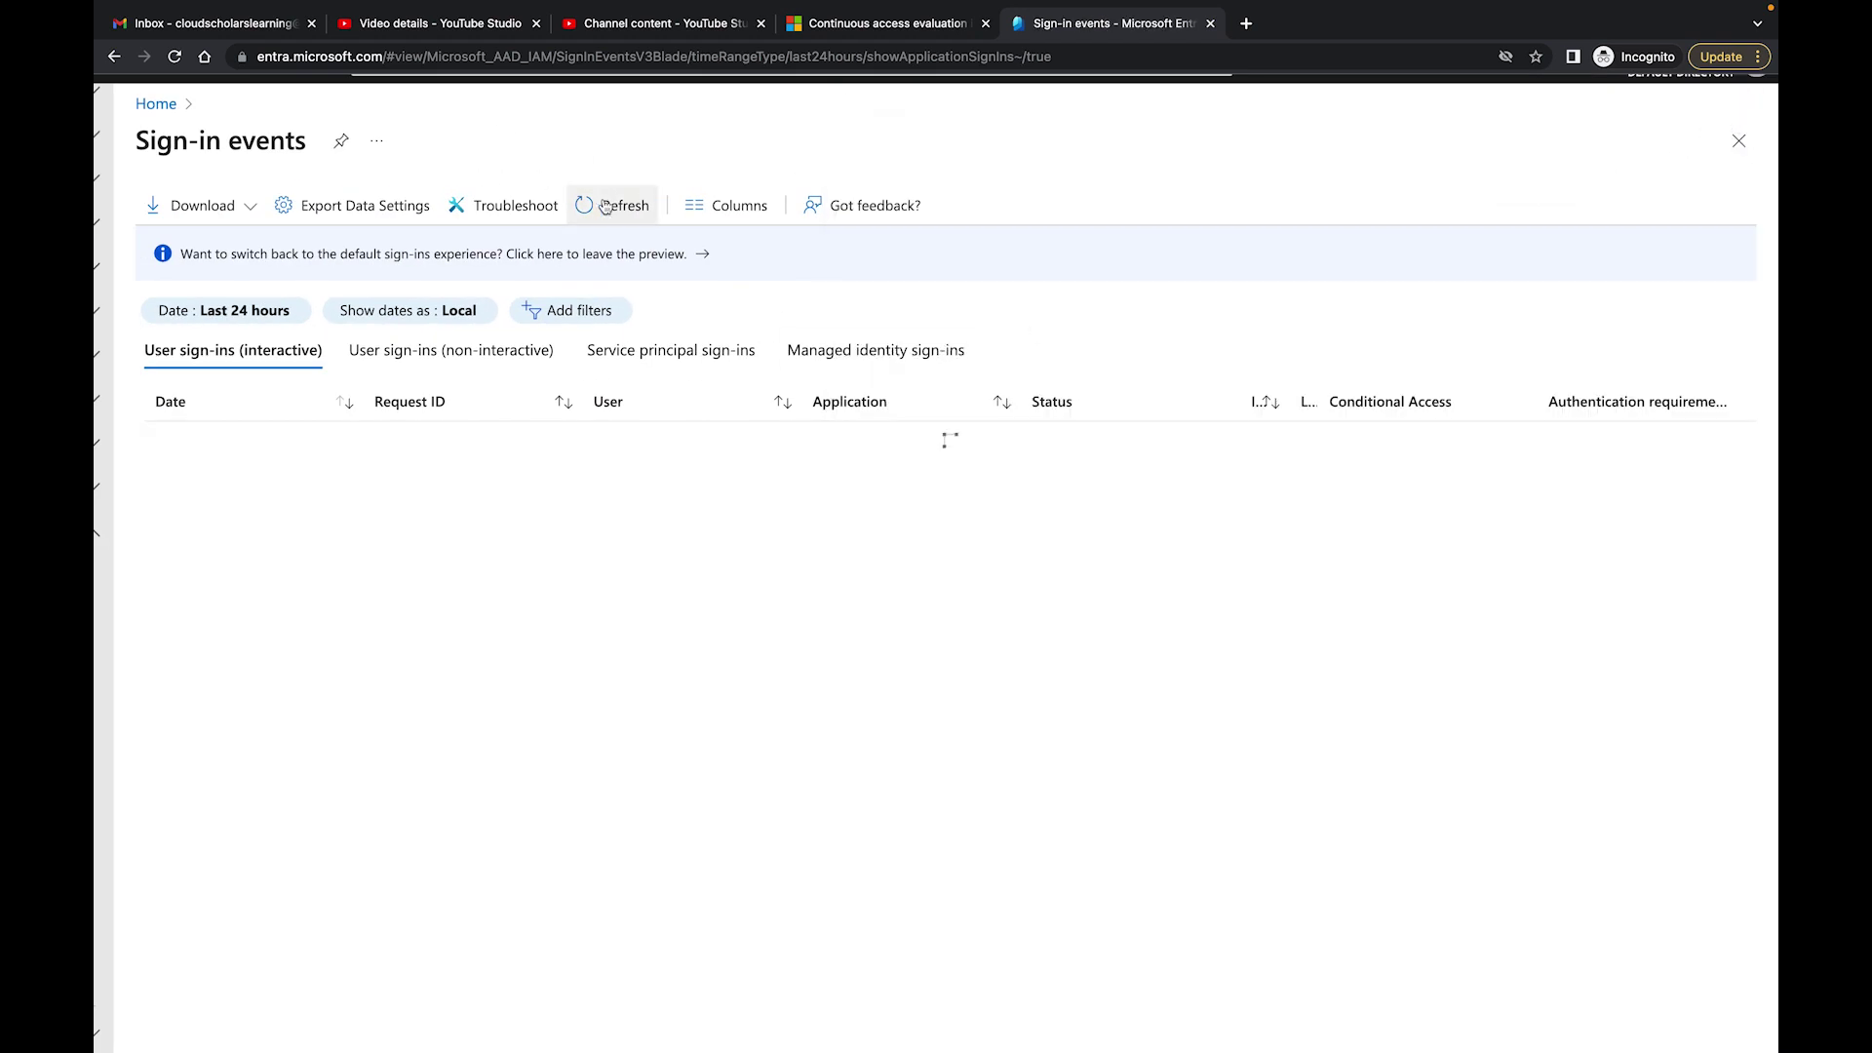